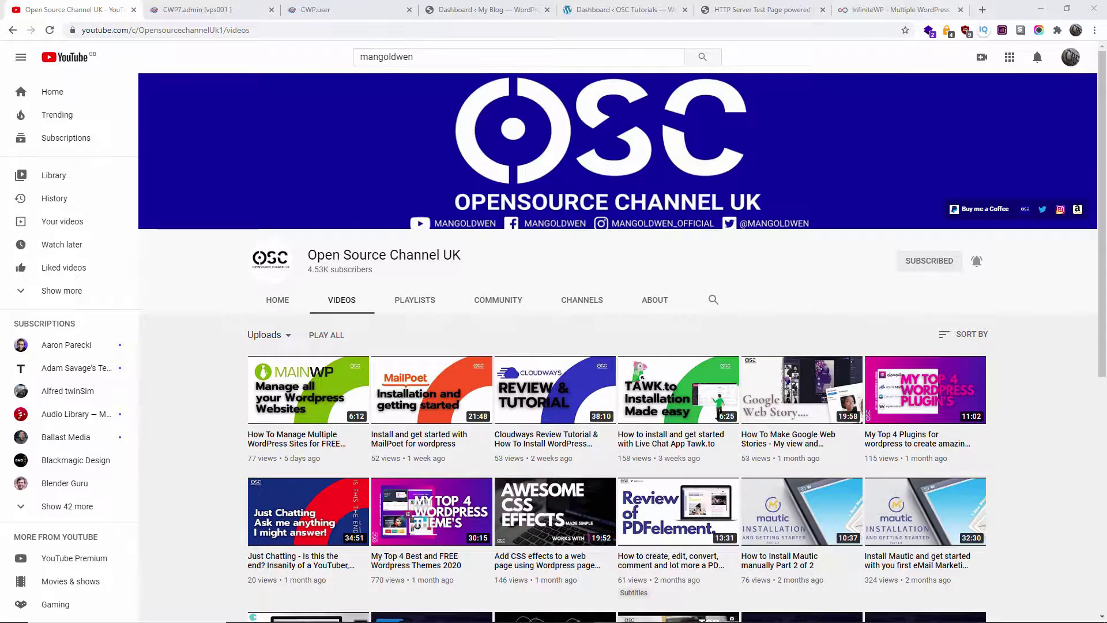
Switch from the YouTube channel page to the InfiniteWP homepage tab.
left_click(905, 10)
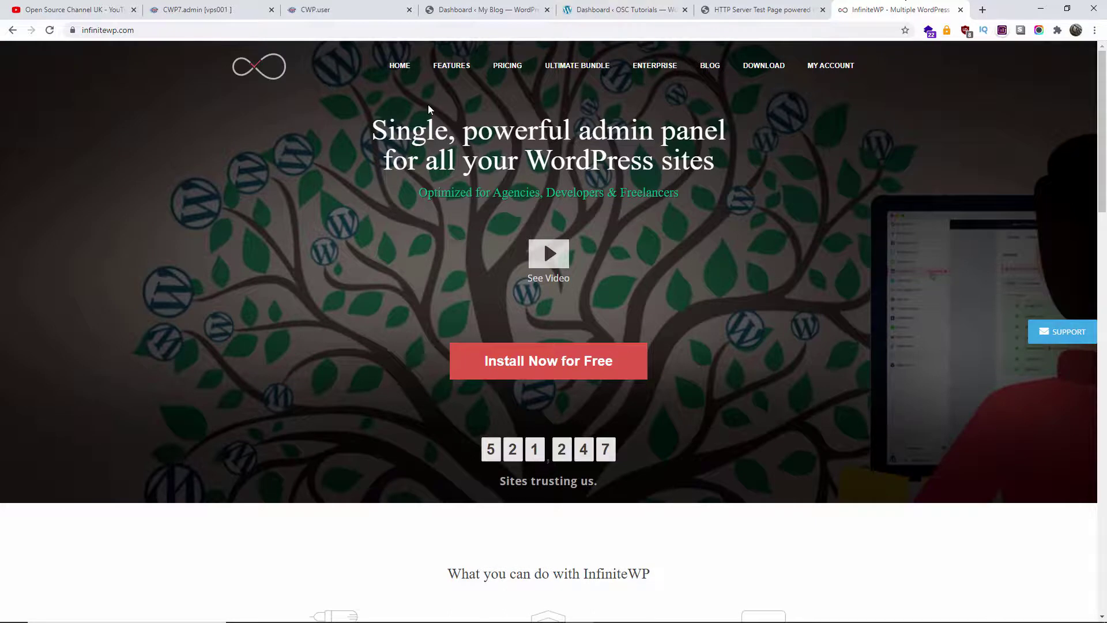
Open the InfiniteWP Pricing page from the footer and review the Free for unlimited sites plan.
left_click_drag(1102, 156, 1090, 550)
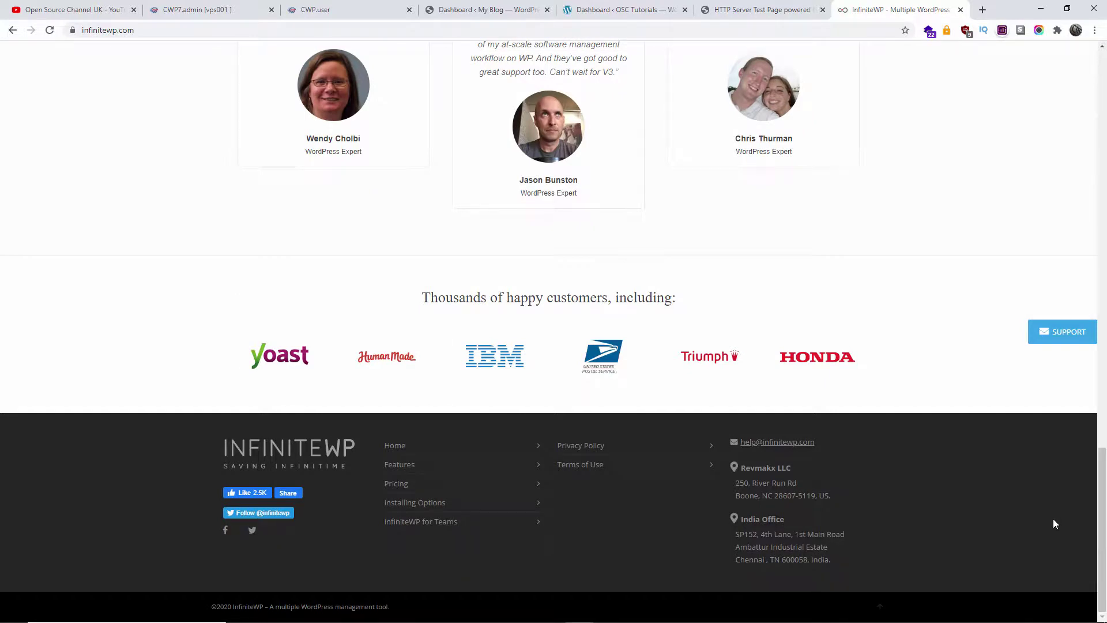
left_click(398, 486)
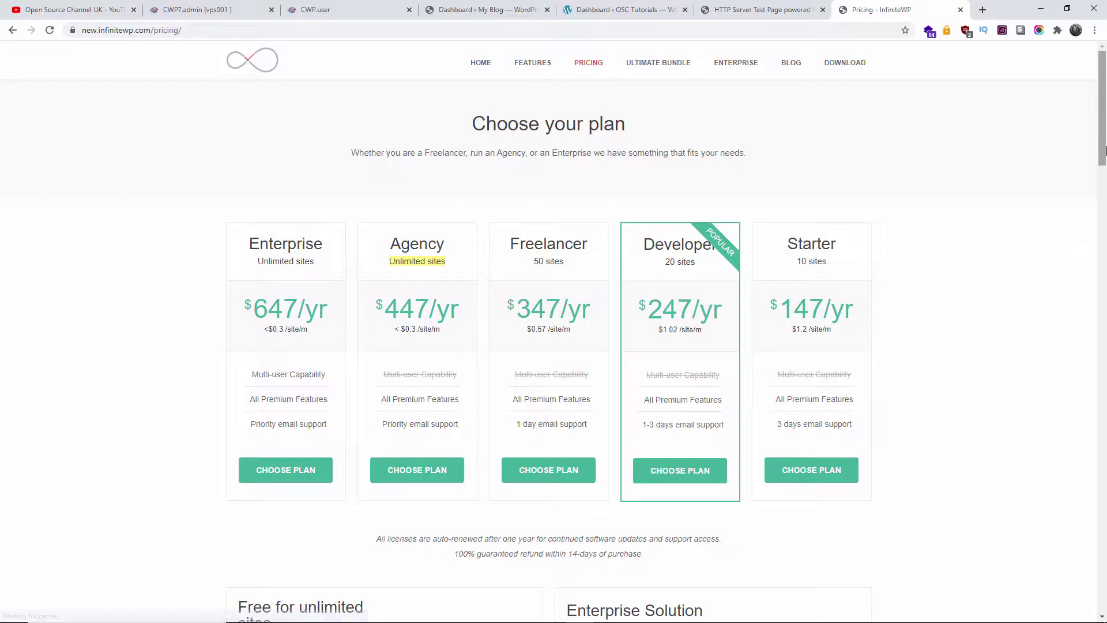
left_click_drag(1105, 151, 1105, 246)
scroll(1105, 246, "down", 3)
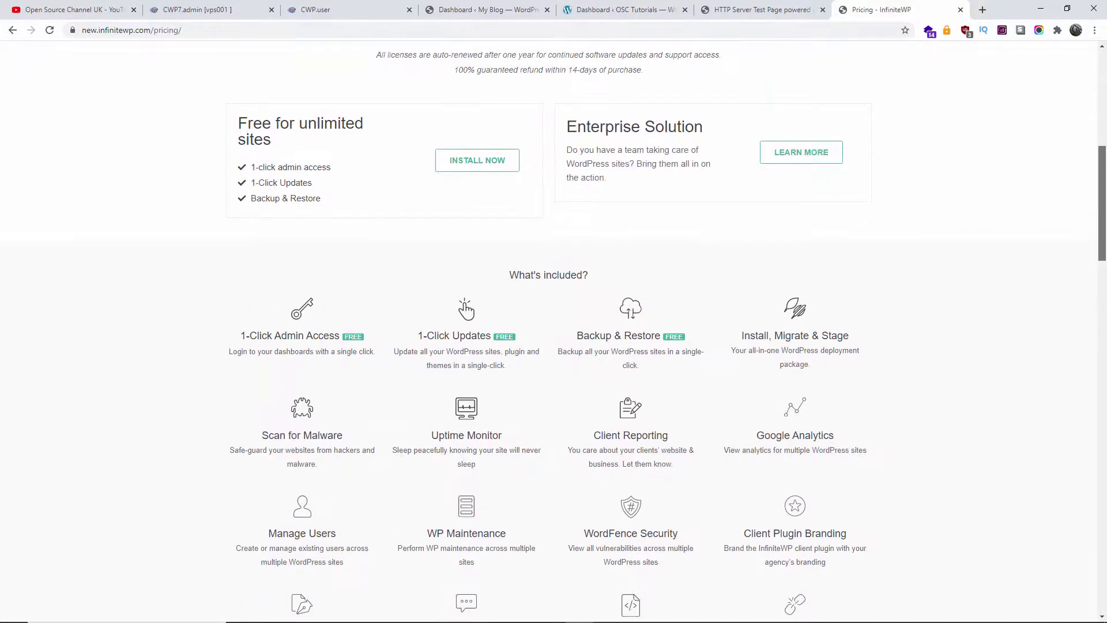
left_click_drag(242, 124, 371, 237)
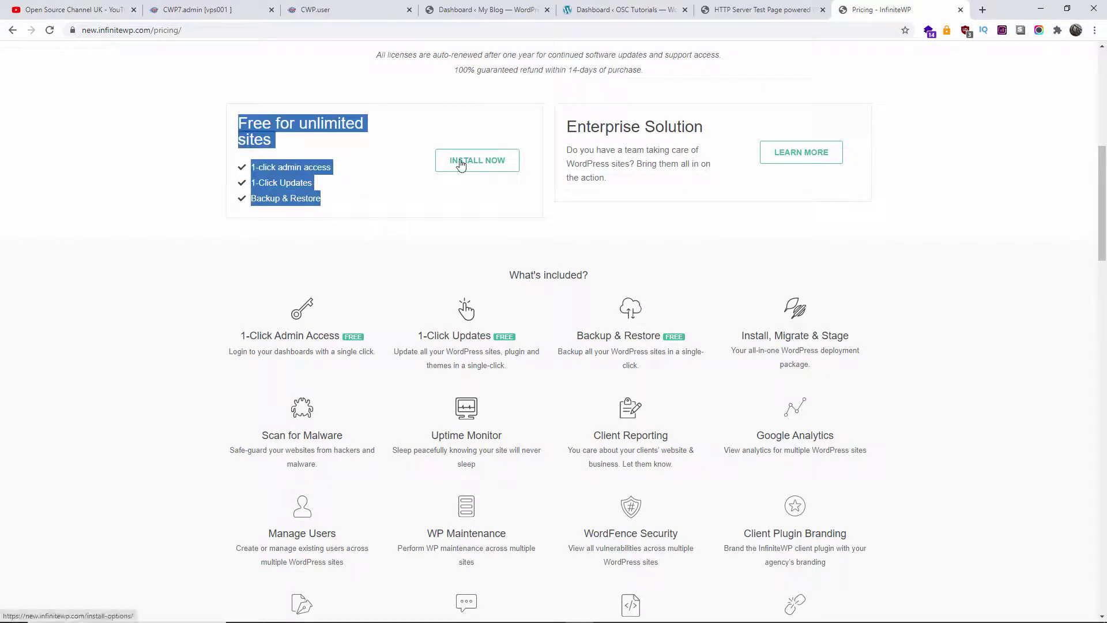
left_click_drag(1104, 207, 1106, 245)
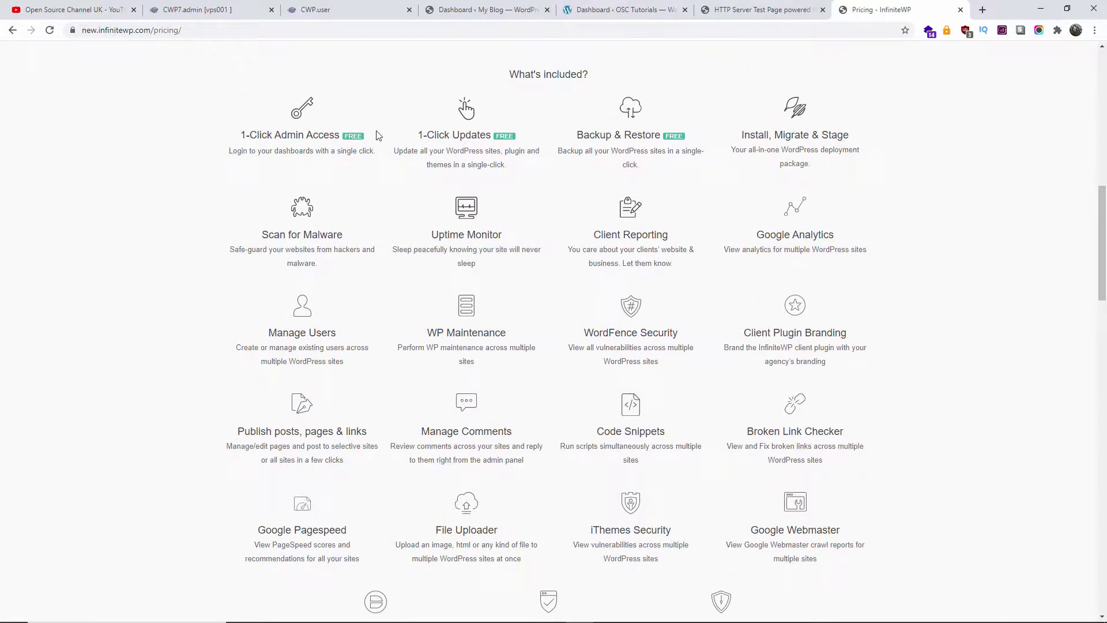
left_click_drag(1101, 214, 1096, 314)
left_click_drag(1096, 269, 1095, 139)
Open Installation Options for the free admin panel and read the Downloading & Uploading files steps.
left_click(949, 225)
left_click(475, 151)
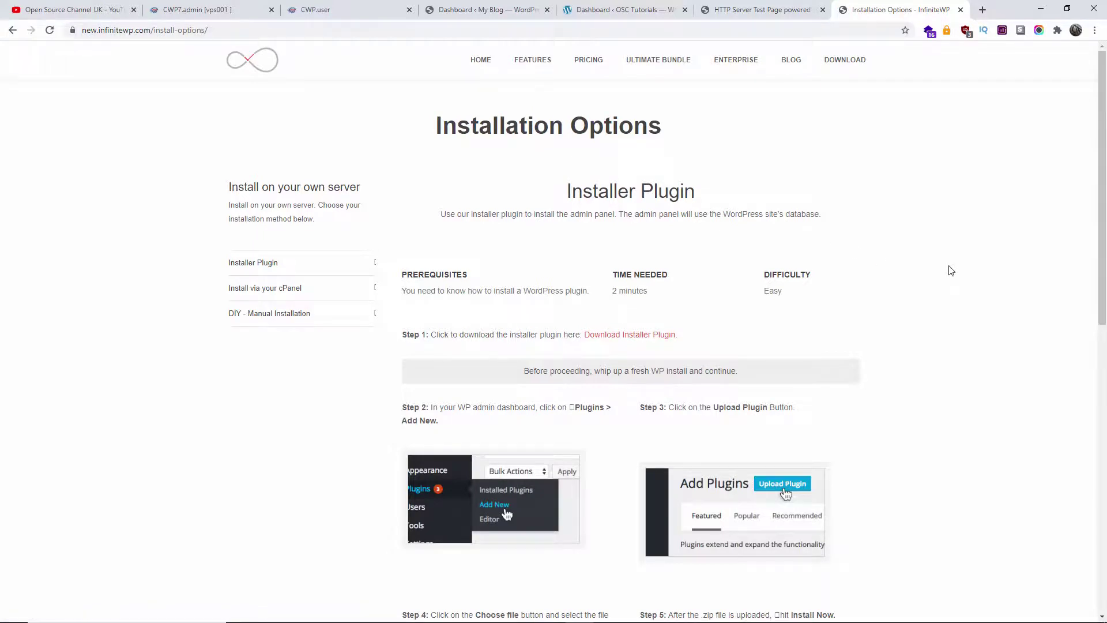
left_click_drag(1100, 173, 1099, 428)
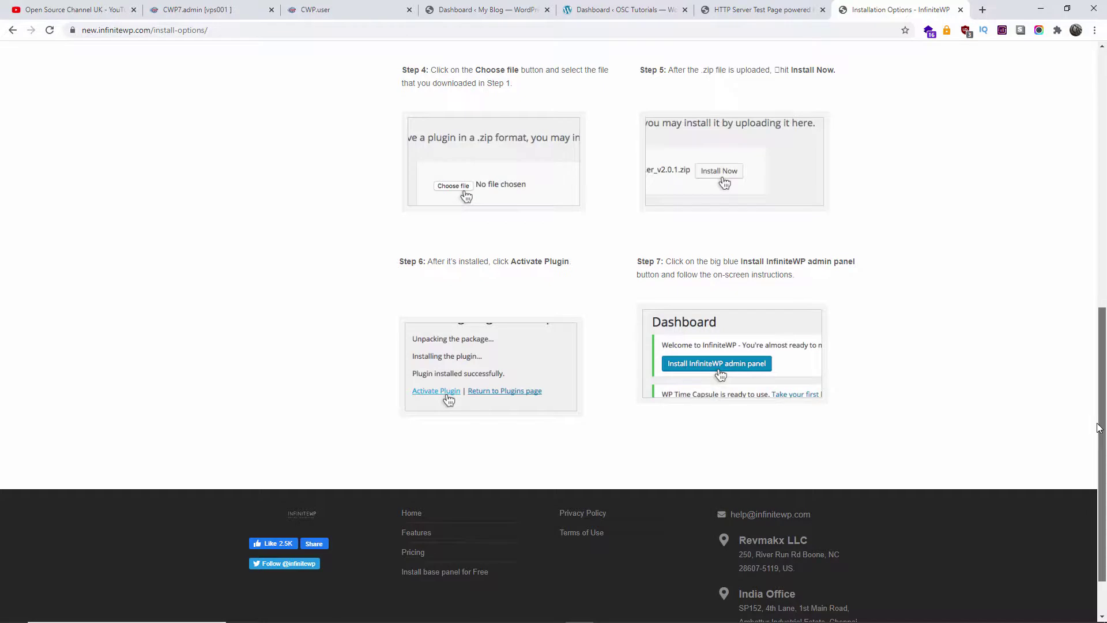
left_click_drag(1099, 428, 1067, 182)
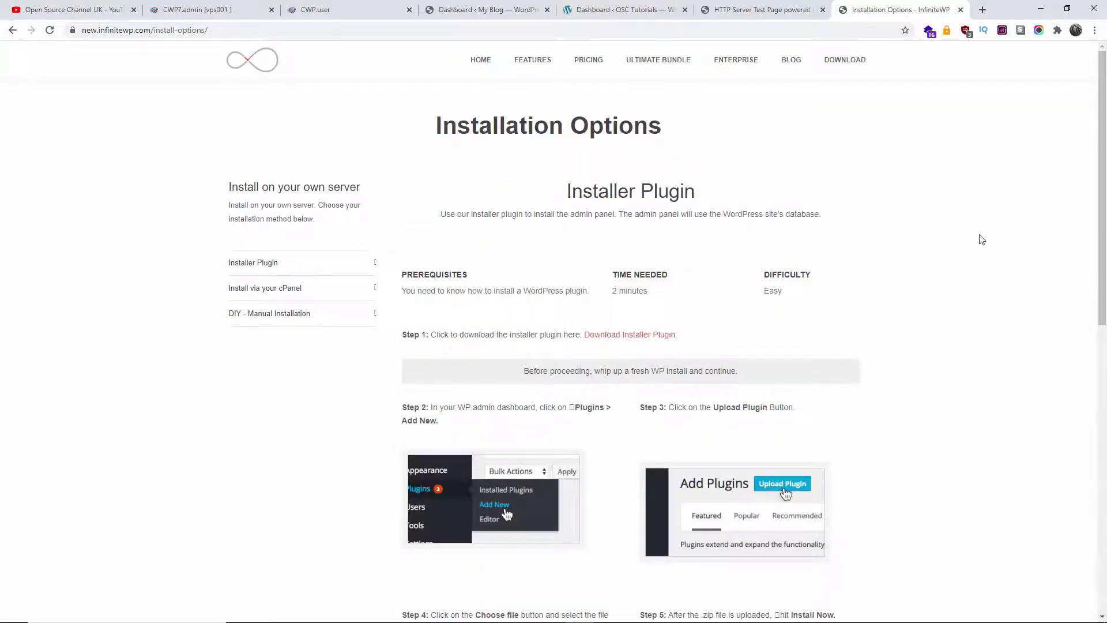
scroll(983, 259, "down", 10)
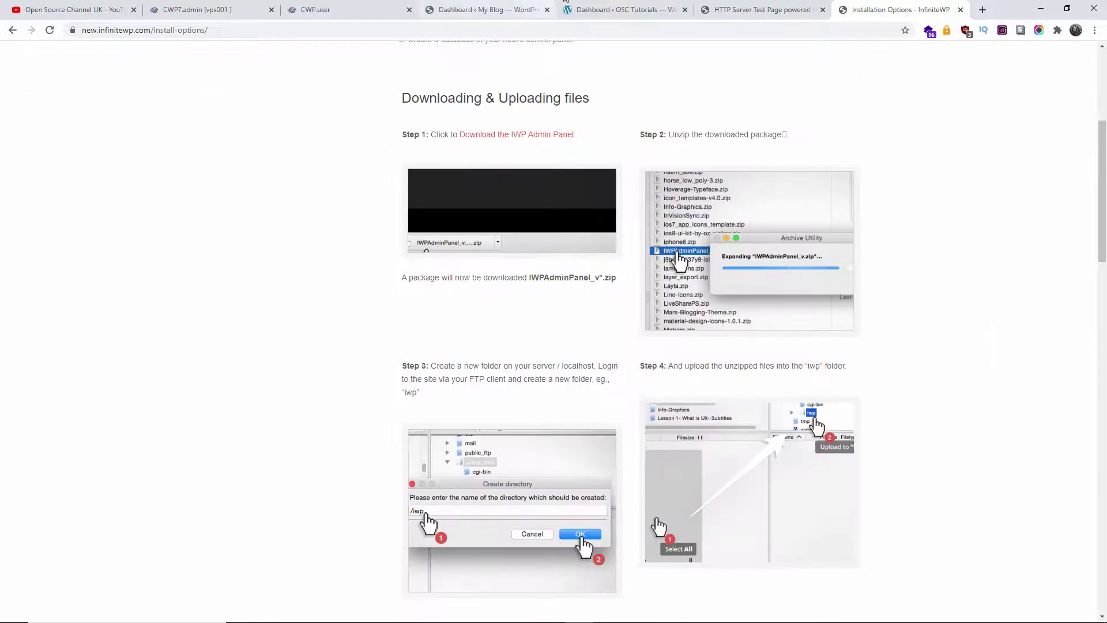
Open Softaculous under Script Installers in the Control Web Panel sidebar.
left_click(316, 6)
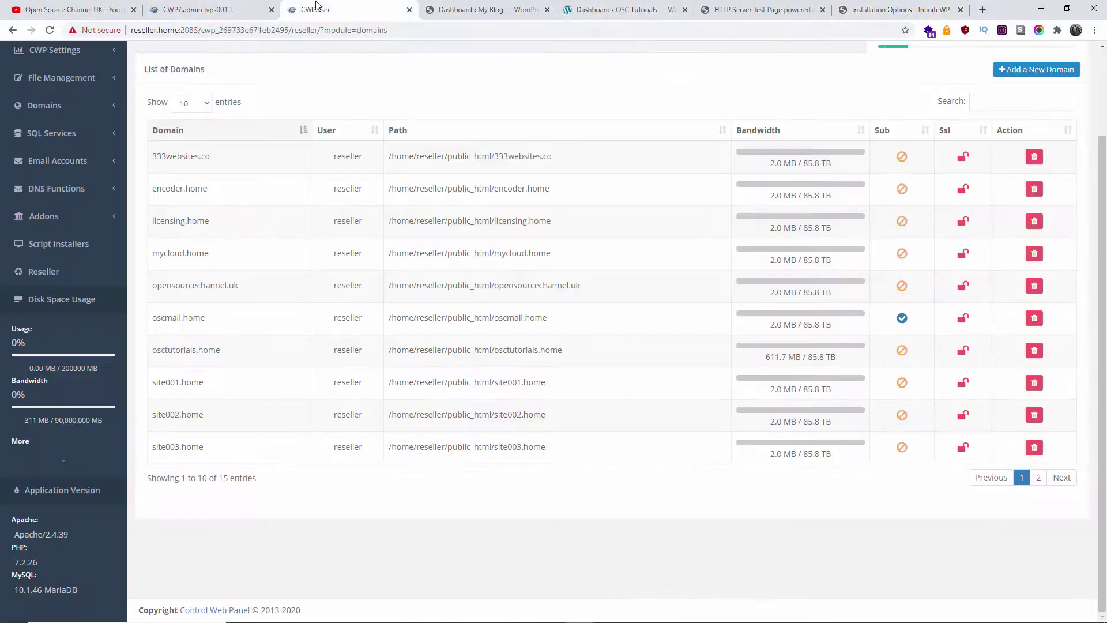
scroll(264, 456, "up", 2)
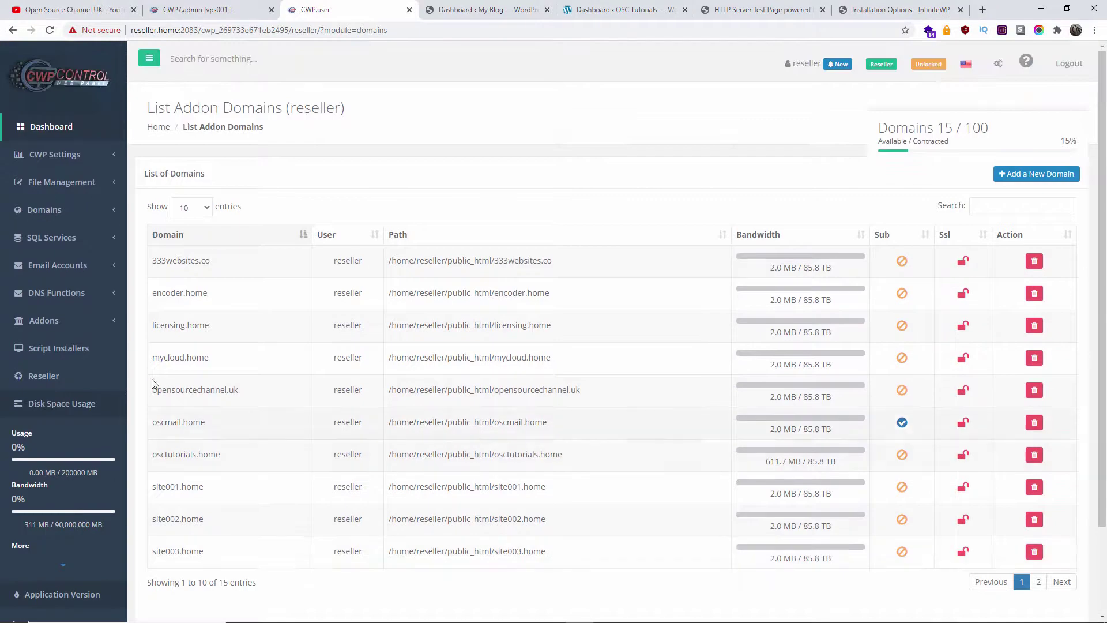
left_click(77, 355)
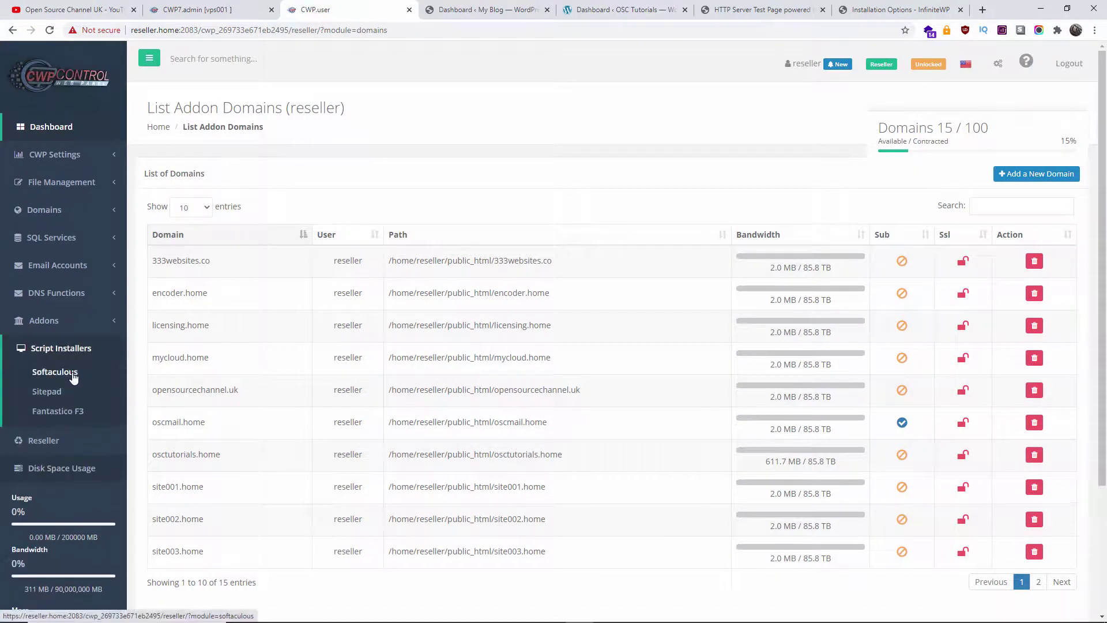
left_click(73, 375)
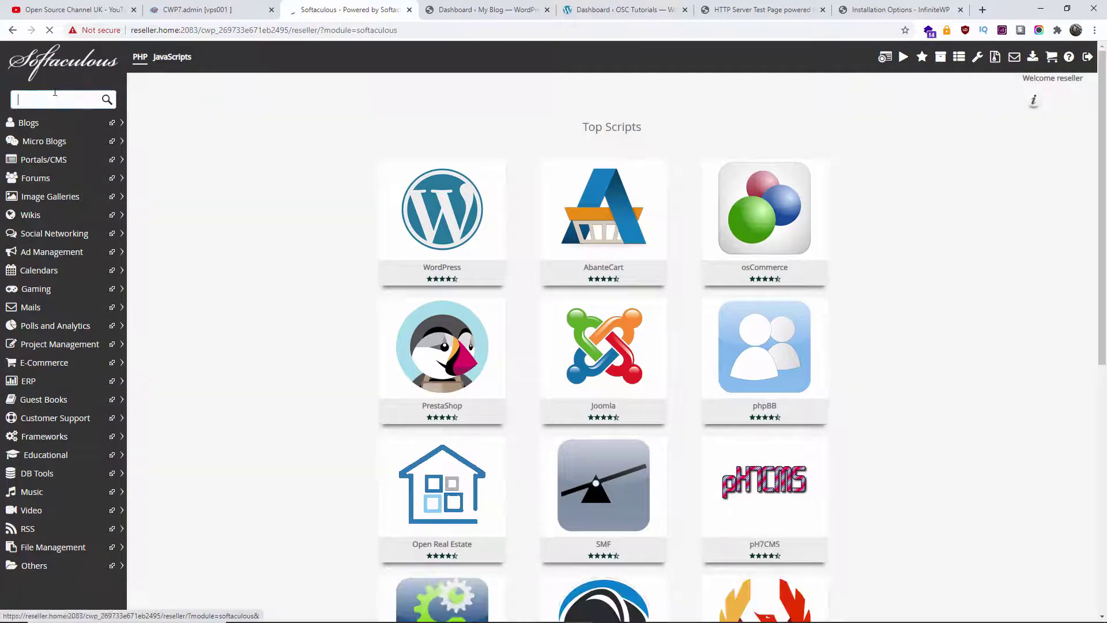
Search Softaculous for 'infini' and open the InfiniteWP 2.15.6 script page.
type("infini")
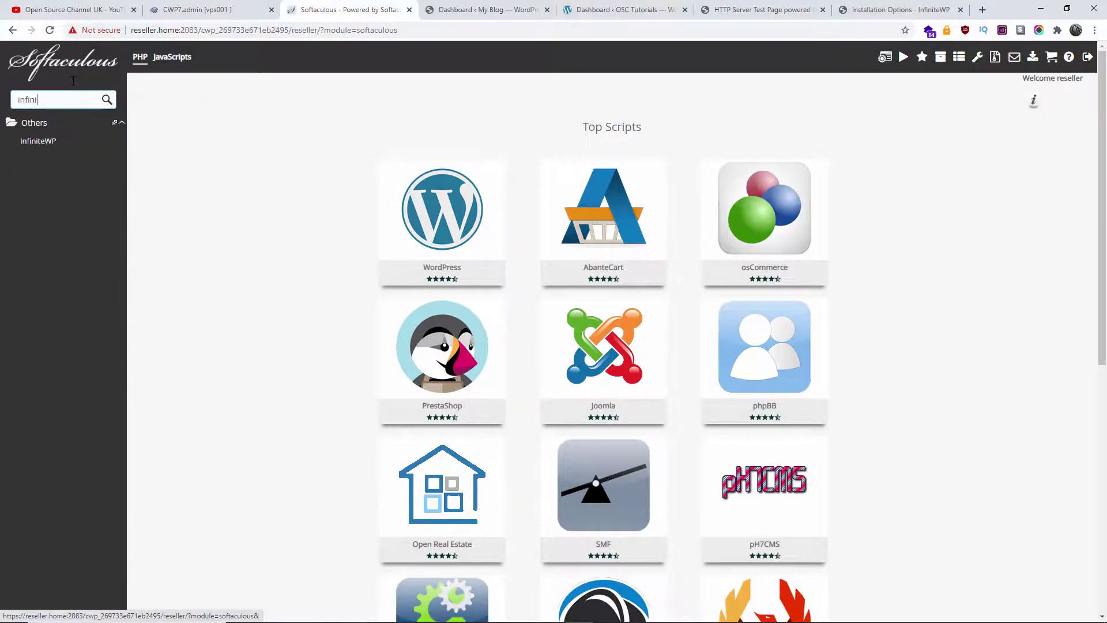
left_click(37, 141)
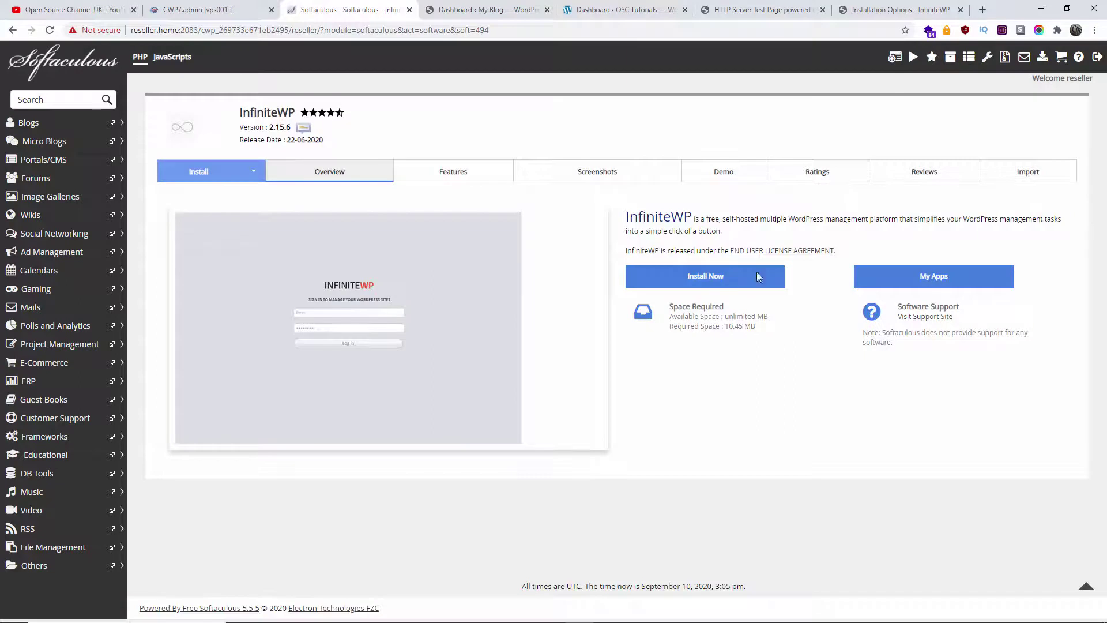
Download the IWPAdminPanel_v2.15.6.4 zip from InfiniteWP's Installation Options page to Downloads.
left_click(886, 5)
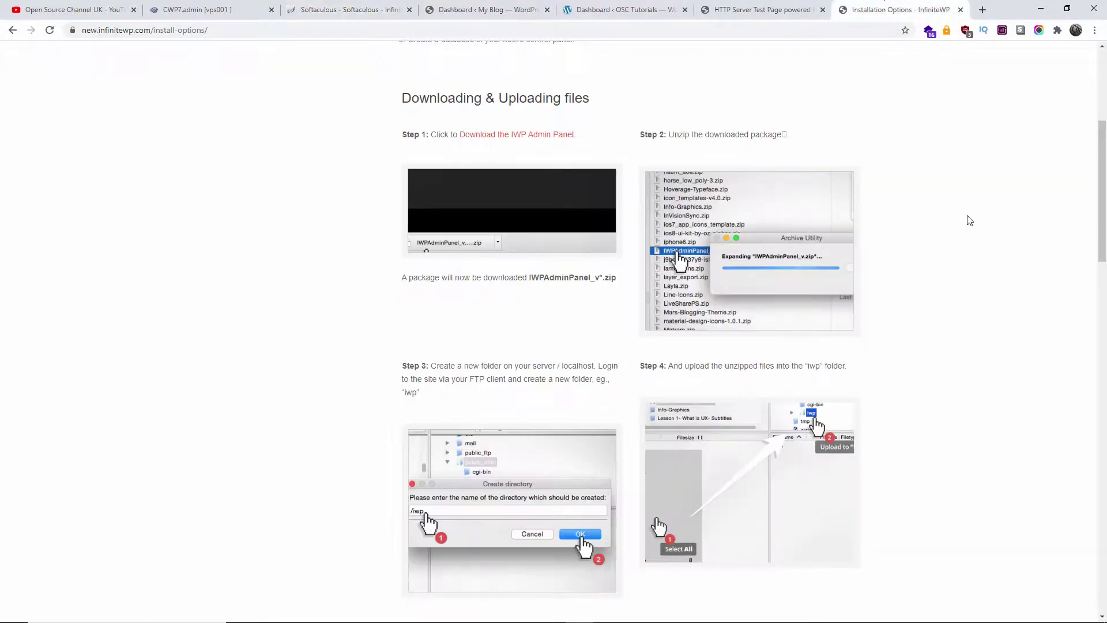
left_click(519, 137)
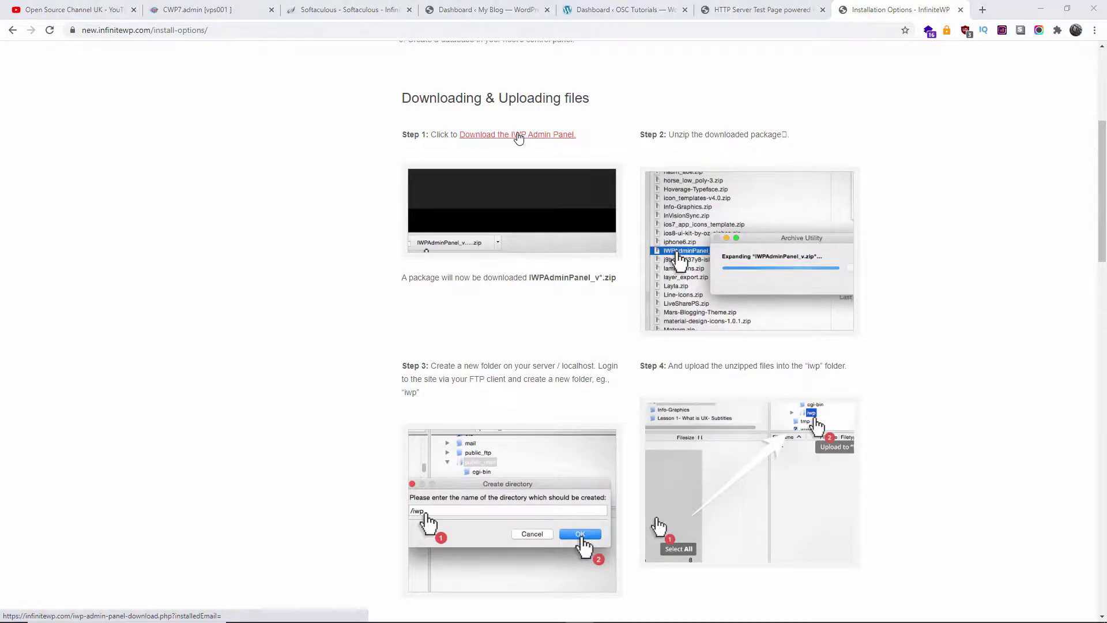
left_click(857, 585)
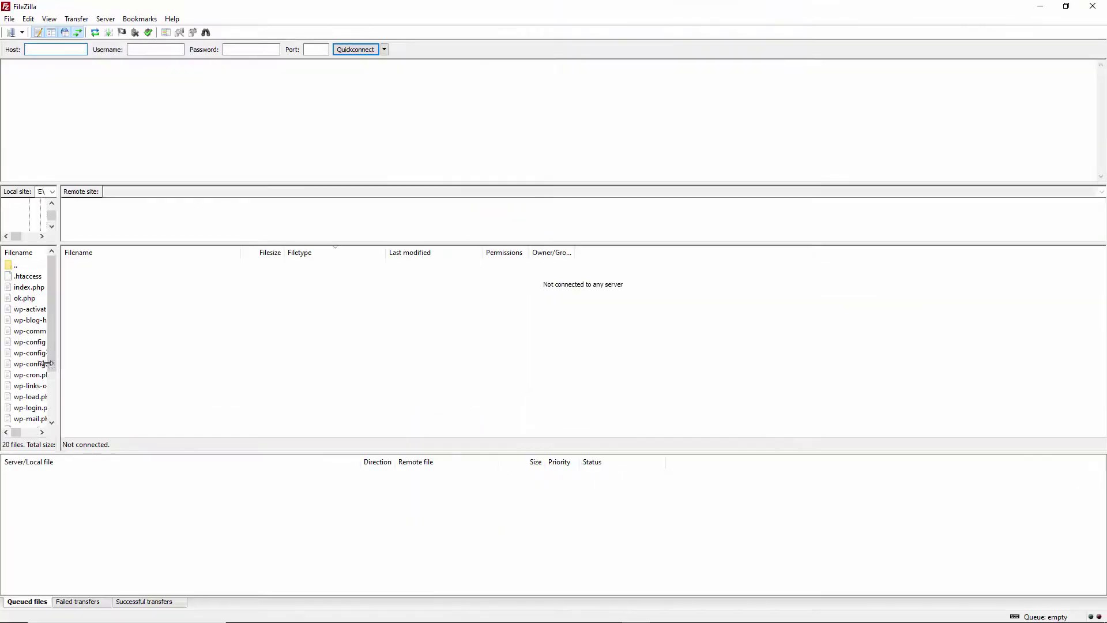
left_click_drag(57, 361, 139, 367)
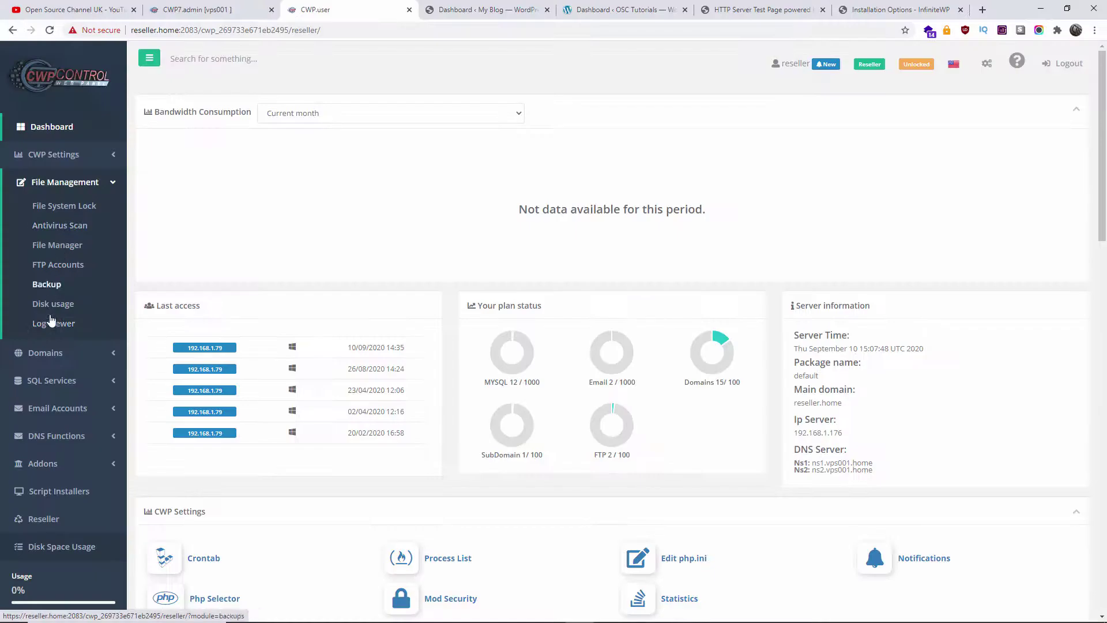
Delete index.html from the wpmanager.home folder in the CWP File Manager.
left_click(49, 248)
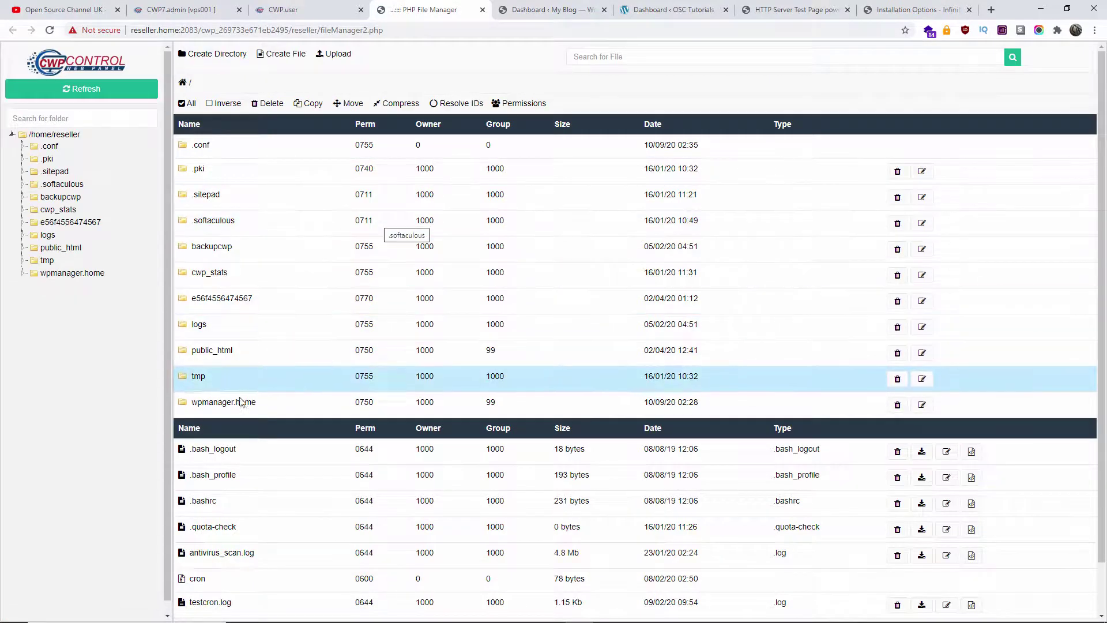
double_click(288, 404)
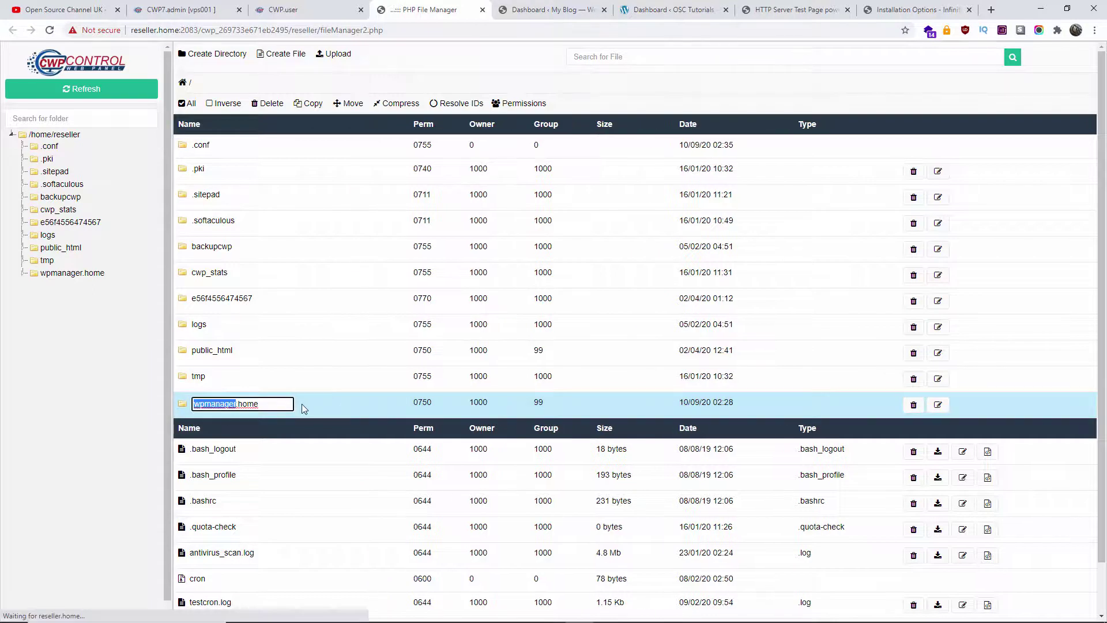
left_click(303, 404)
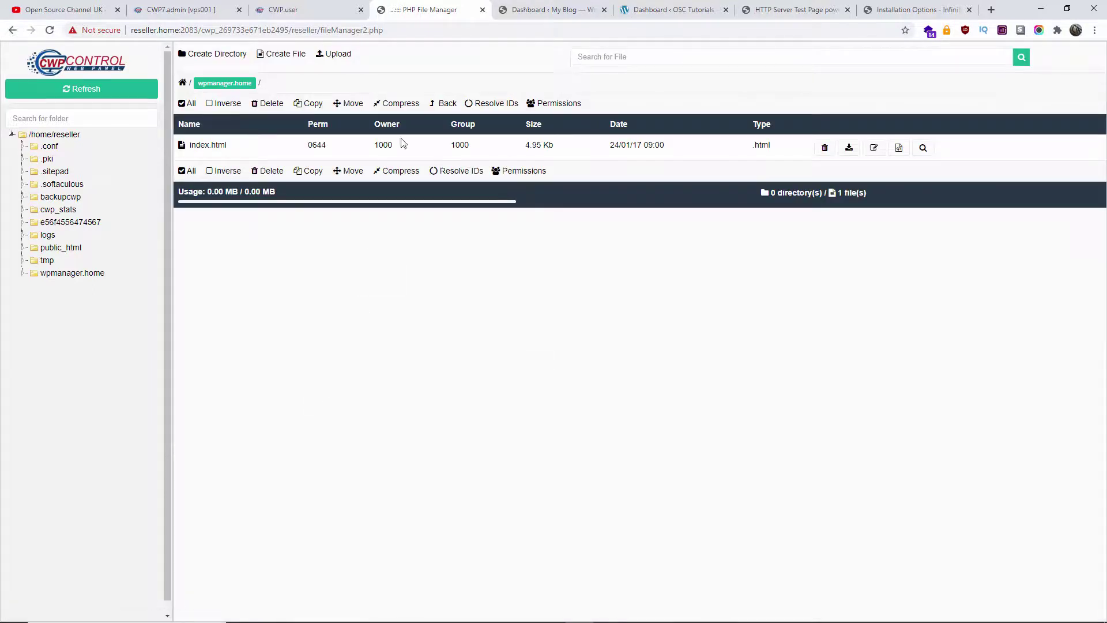
left_click(241, 145)
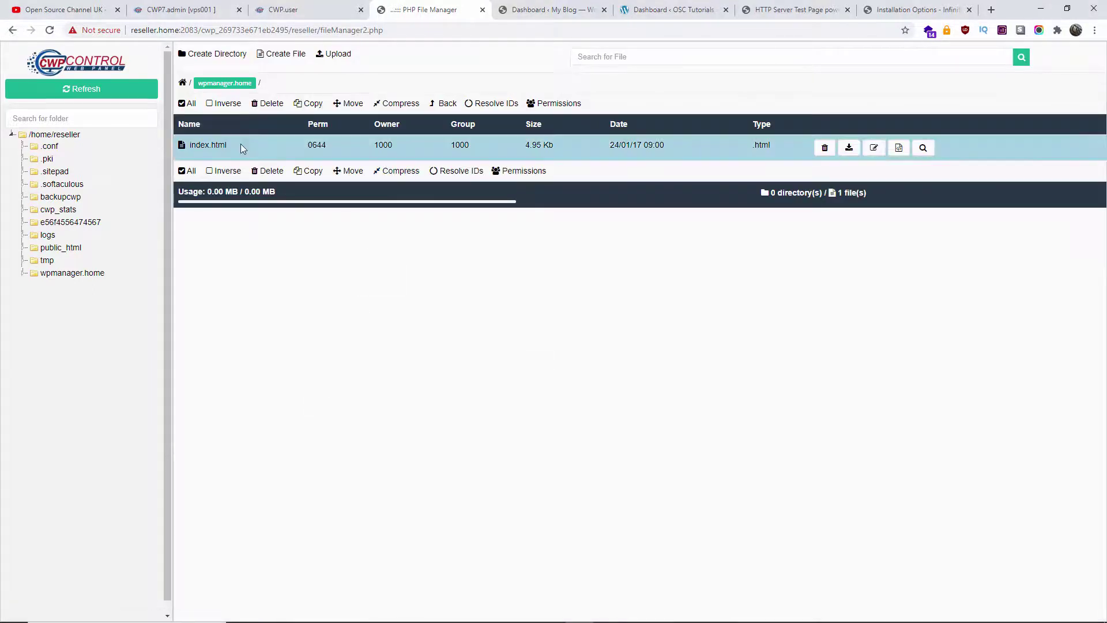
left_click(264, 104)
left_click(615, 109)
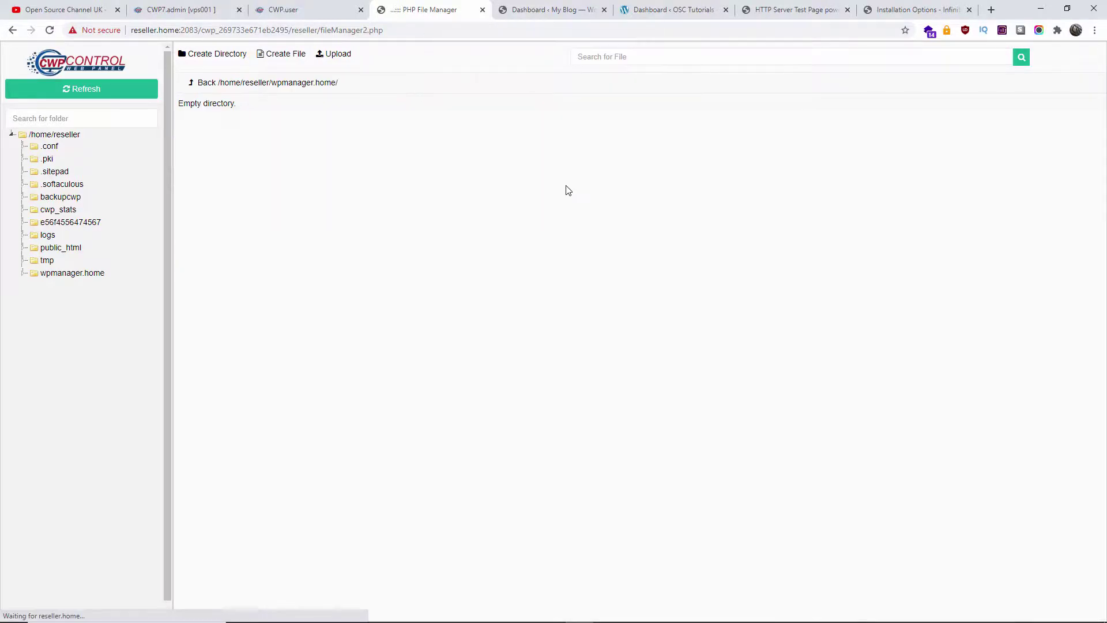
left_click(338, 55)
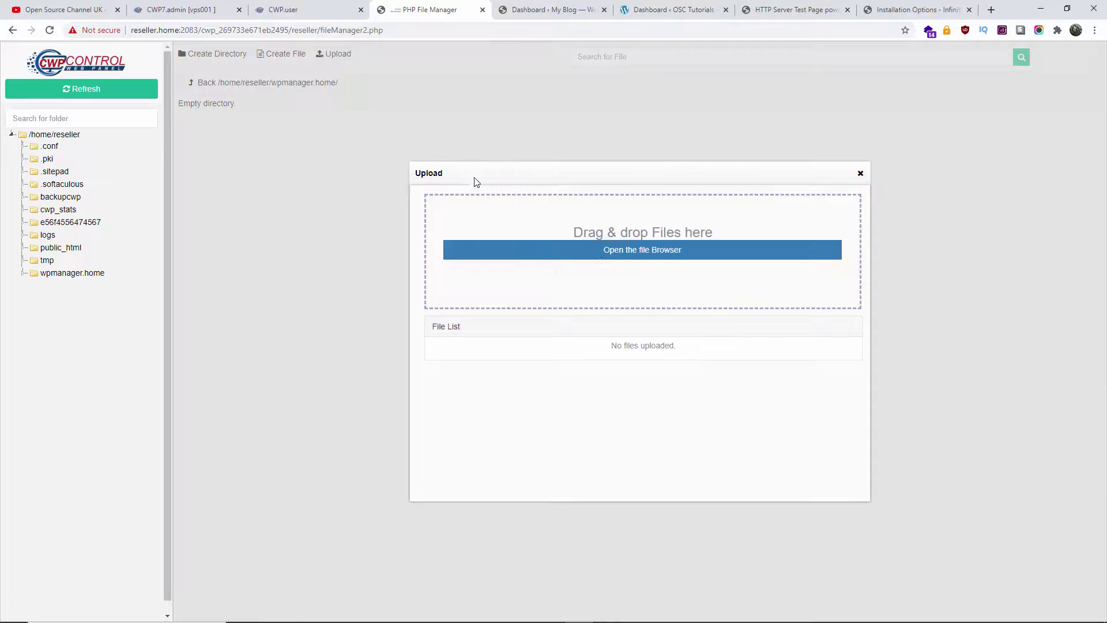
Upload IWPAdminPanel_v2.15.6.4.zip (2.99 Mb) from Downloads into wpmanager.home.
left_click(612, 257)
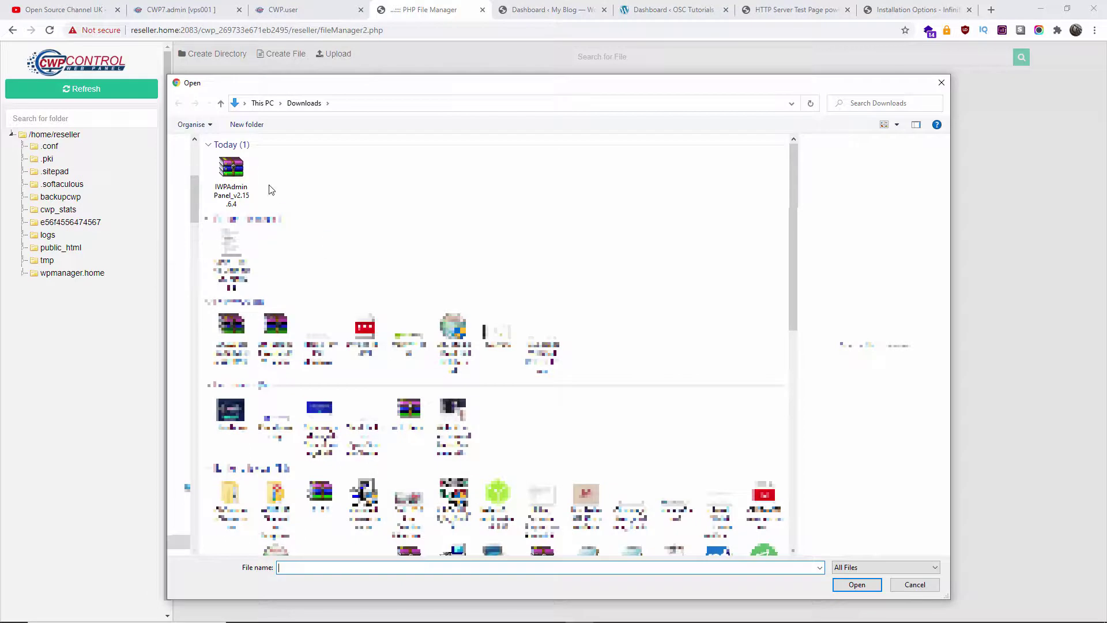
left_click(231, 173)
left_click(857, 585)
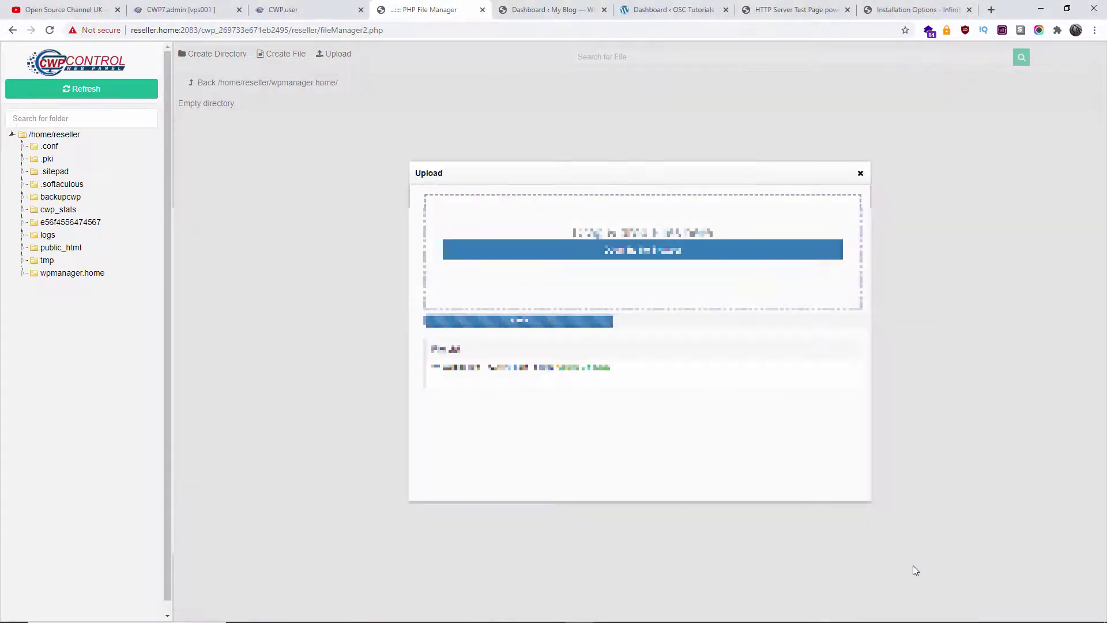
left_click(861, 173)
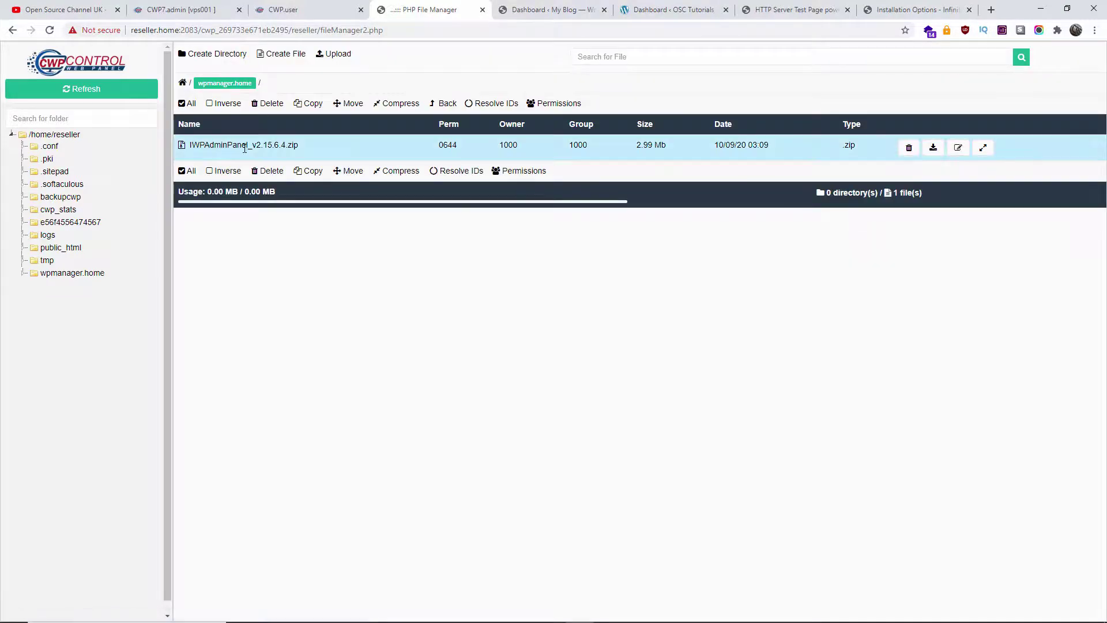
Decompress IWPAdminPanel_v2.15.6.4.zip into wpmanager.home and refresh the folder listing.
left_click(983, 150)
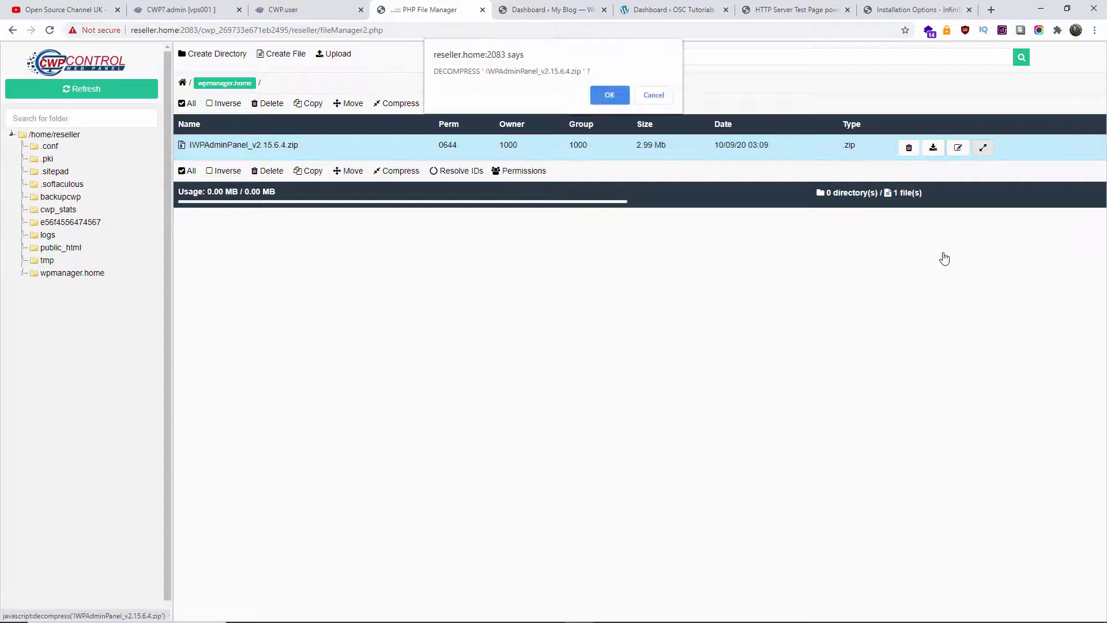
left_click(616, 105)
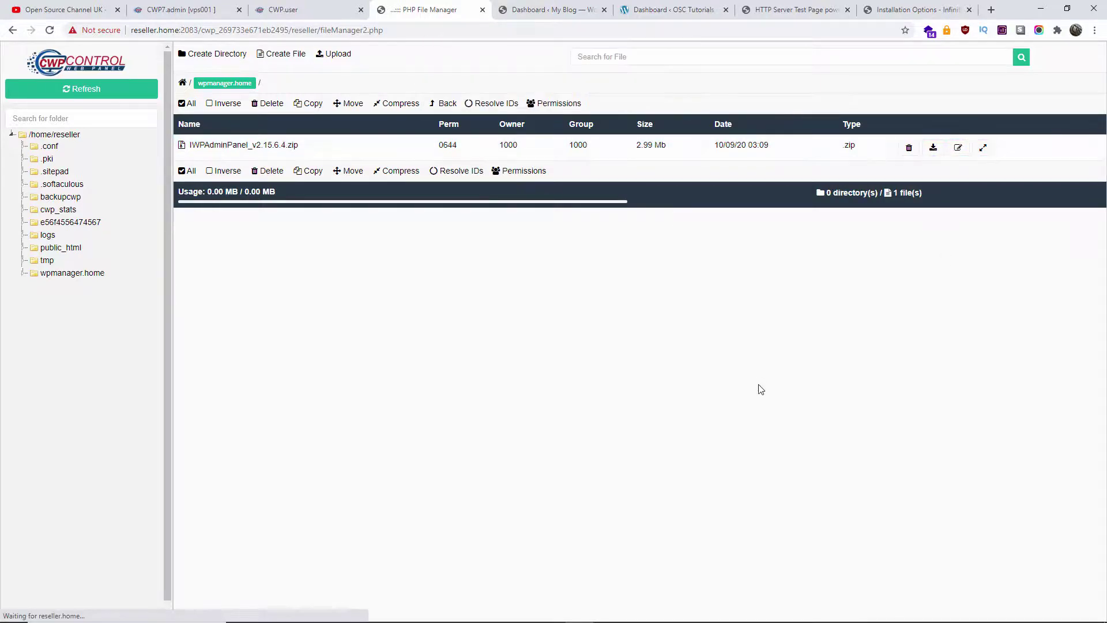
left_click(89, 274)
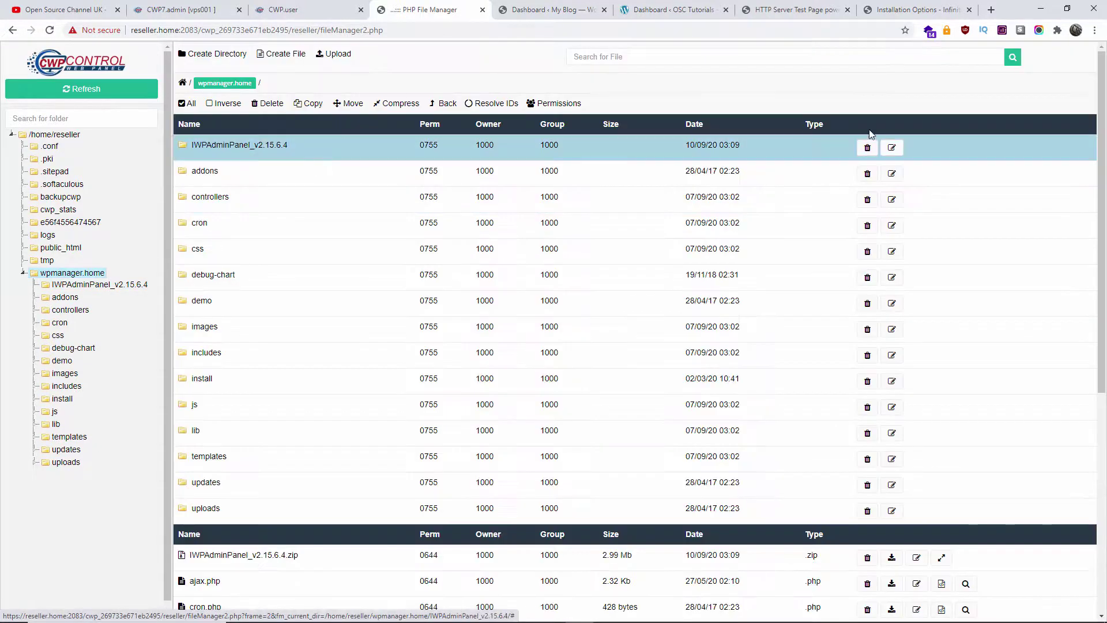
Delete the leftover IWPAdminPanel_v2.15.6.4 folder and its zip archive.
left_click(867, 147)
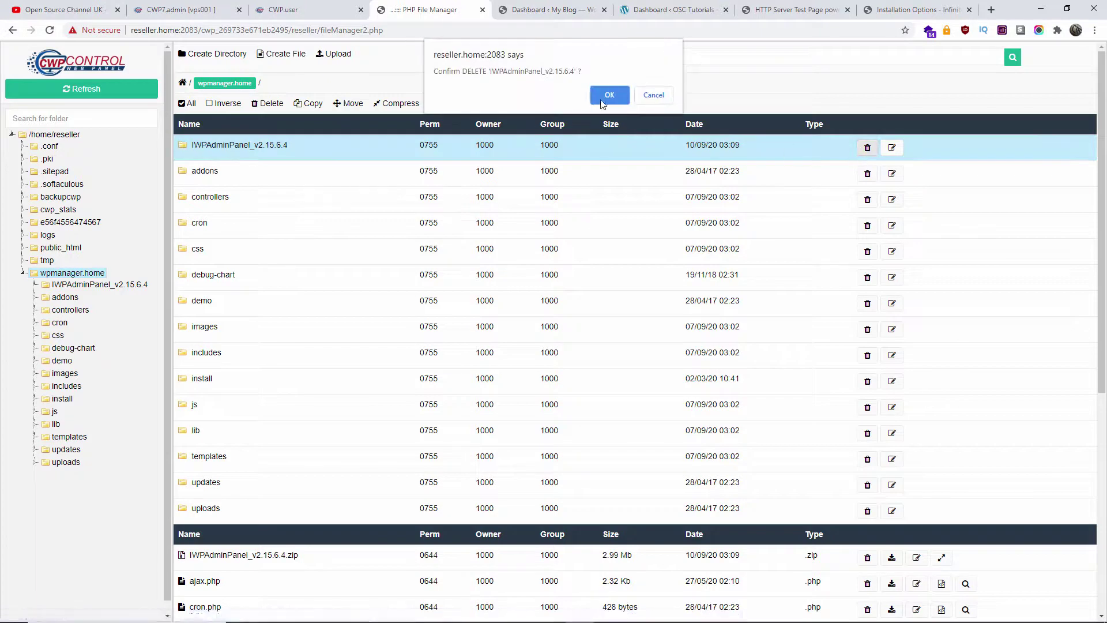
left_click(609, 95)
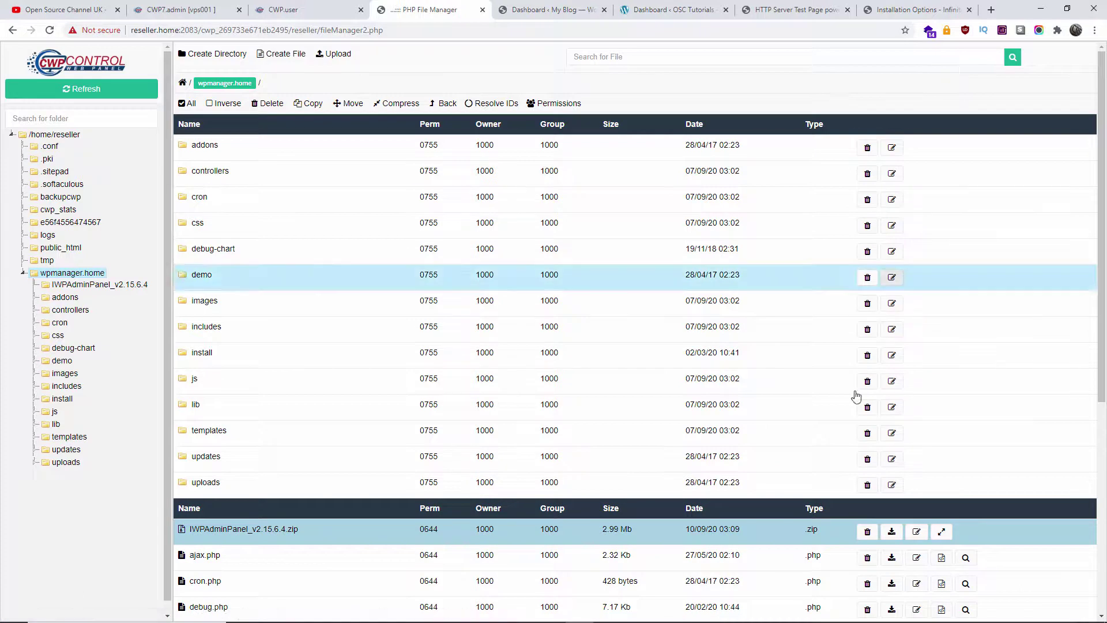
left_click(868, 533)
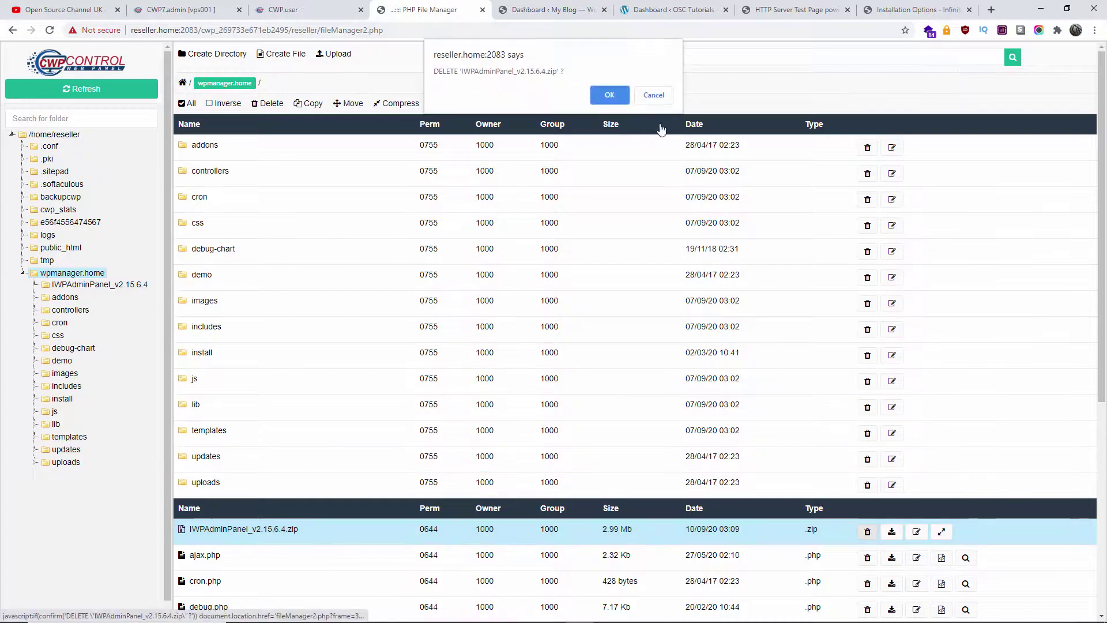
left_click(607, 92)
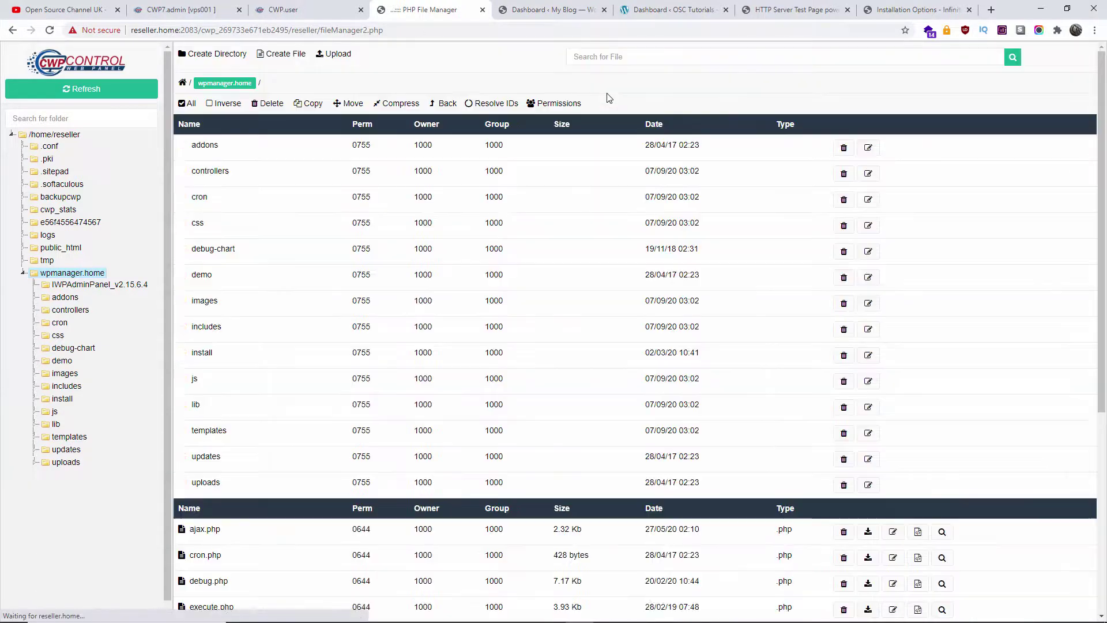
left_click(767, 9)
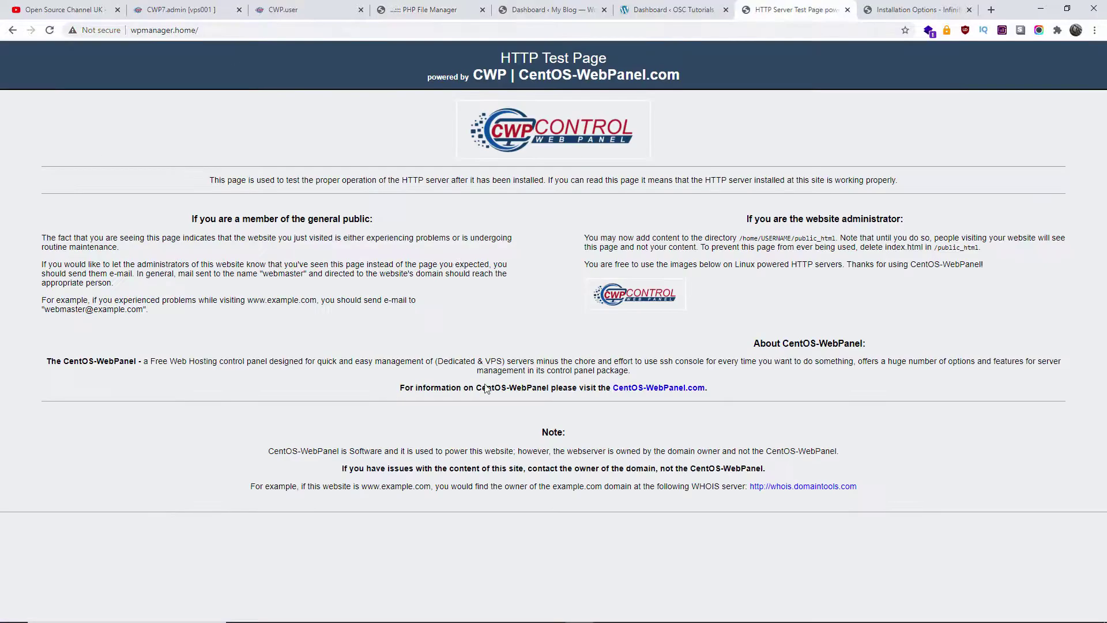
Reload wpmanager.home to launch the InfiniteWP installer and choose Agree & Install.
left_click(220, 32)
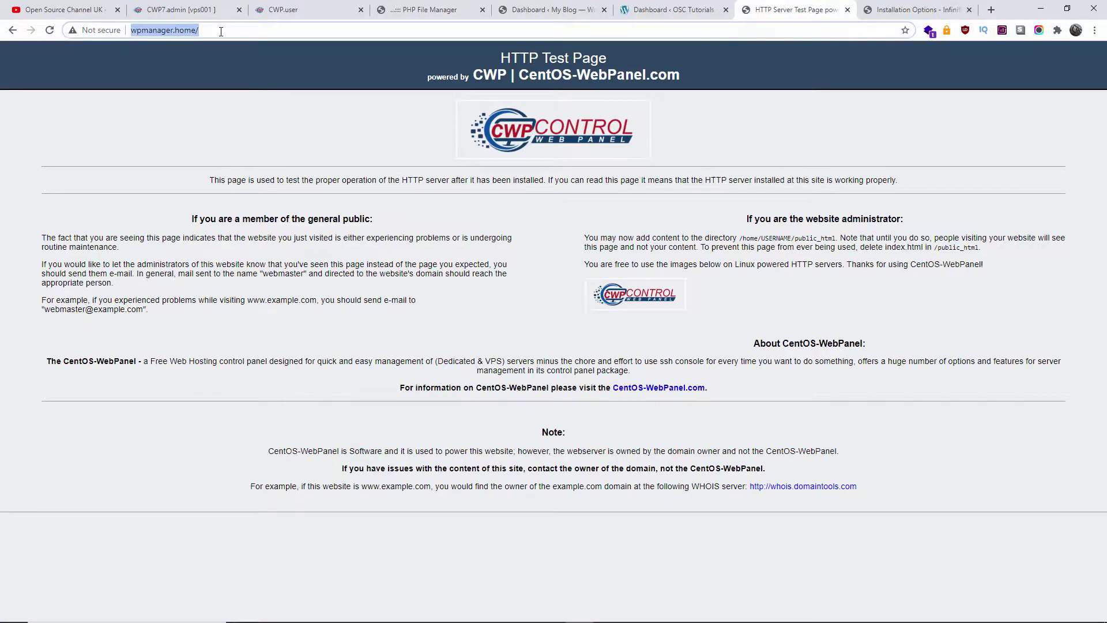
key("Return")
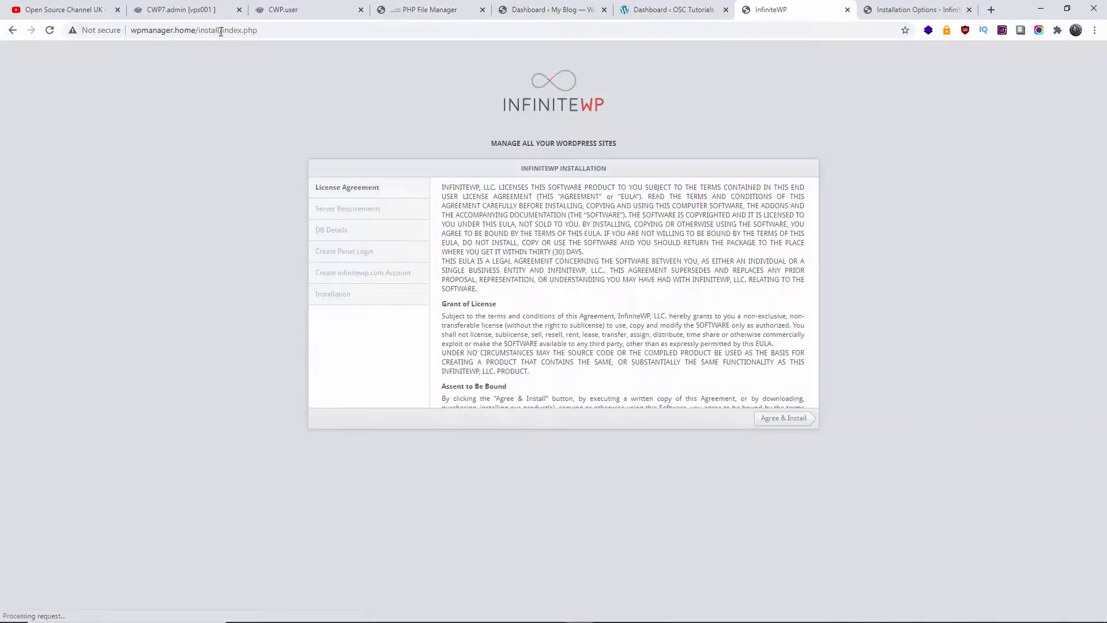
left_click(773, 419)
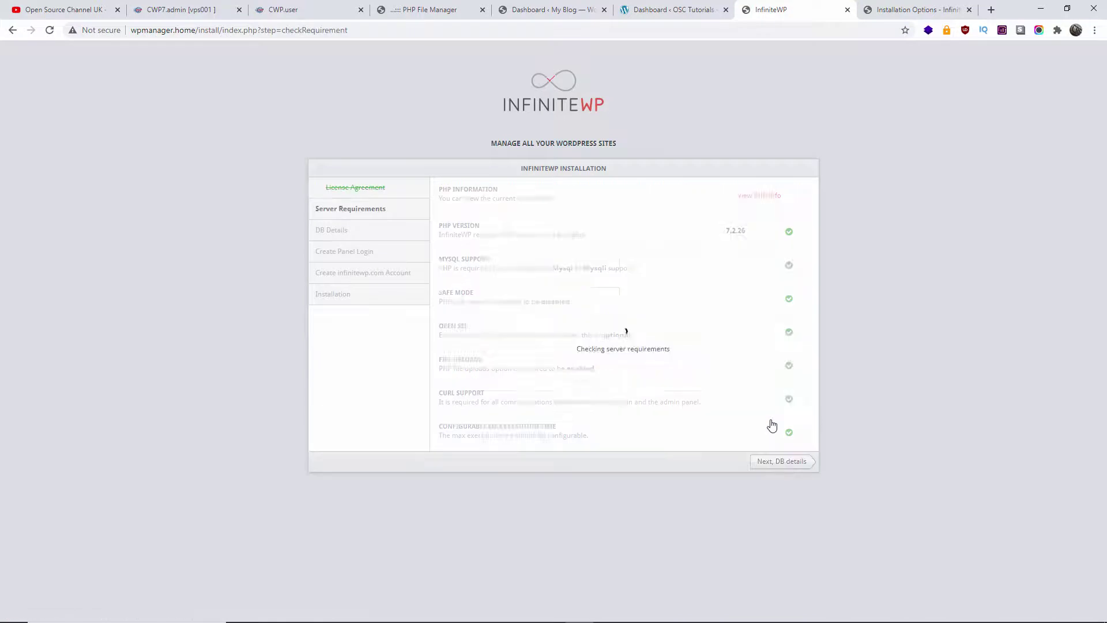
In the CWP user panel, go to SQL Services > Mysql Manager and start adding a new database.
left_click(311, 9)
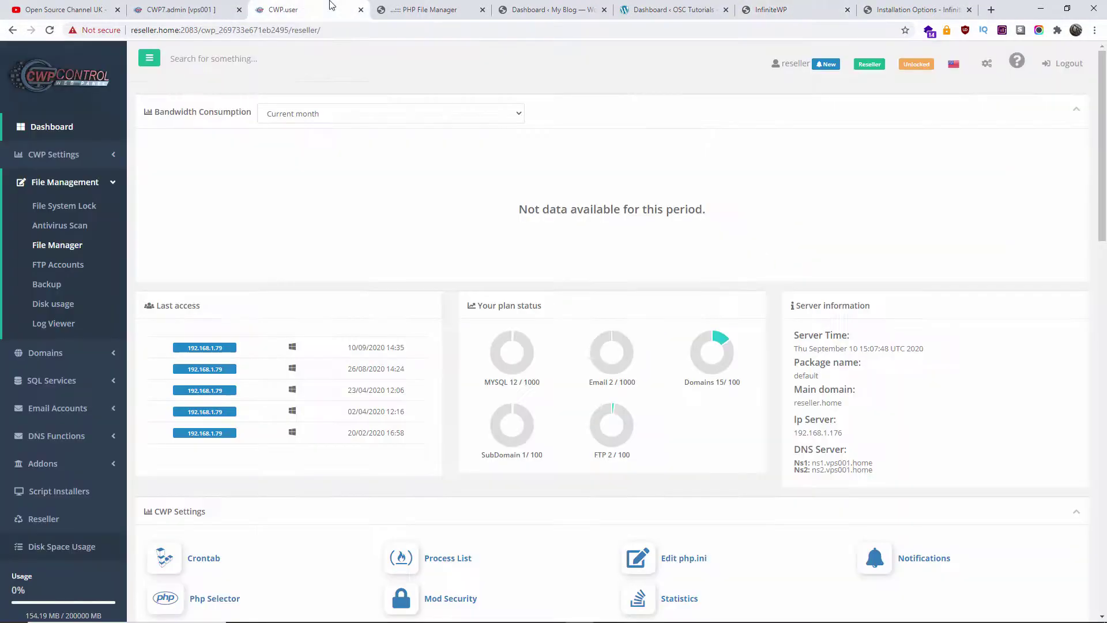
left_click(52, 380)
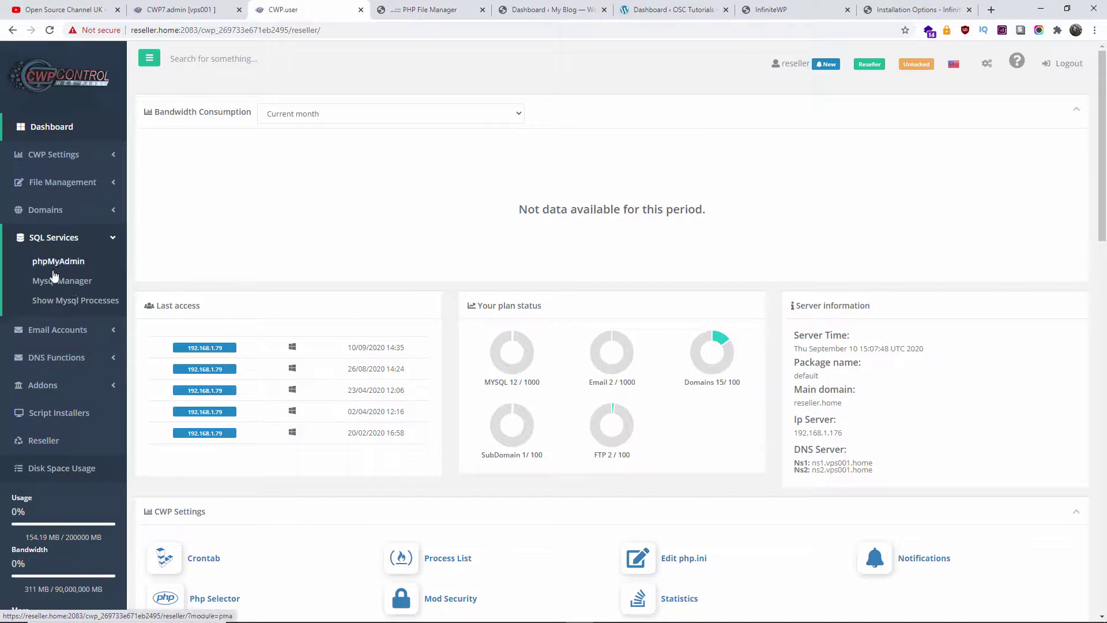
left_click(81, 287)
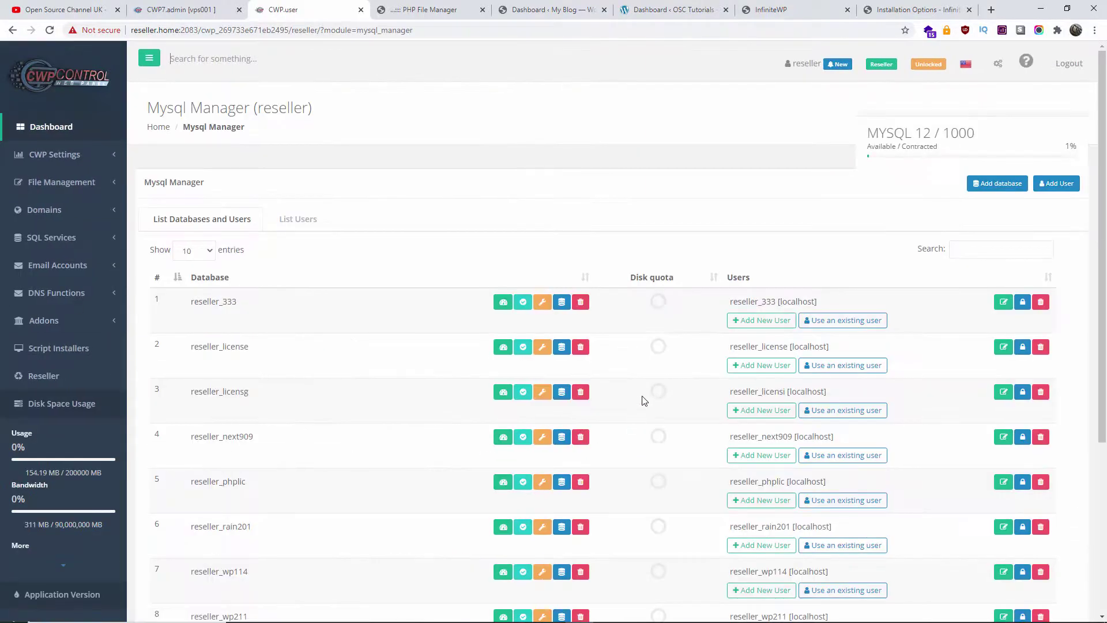
left_click(1002, 186)
Name the database infinit, create a new user infinit, and copy its generated password.
left_click(479, 214)
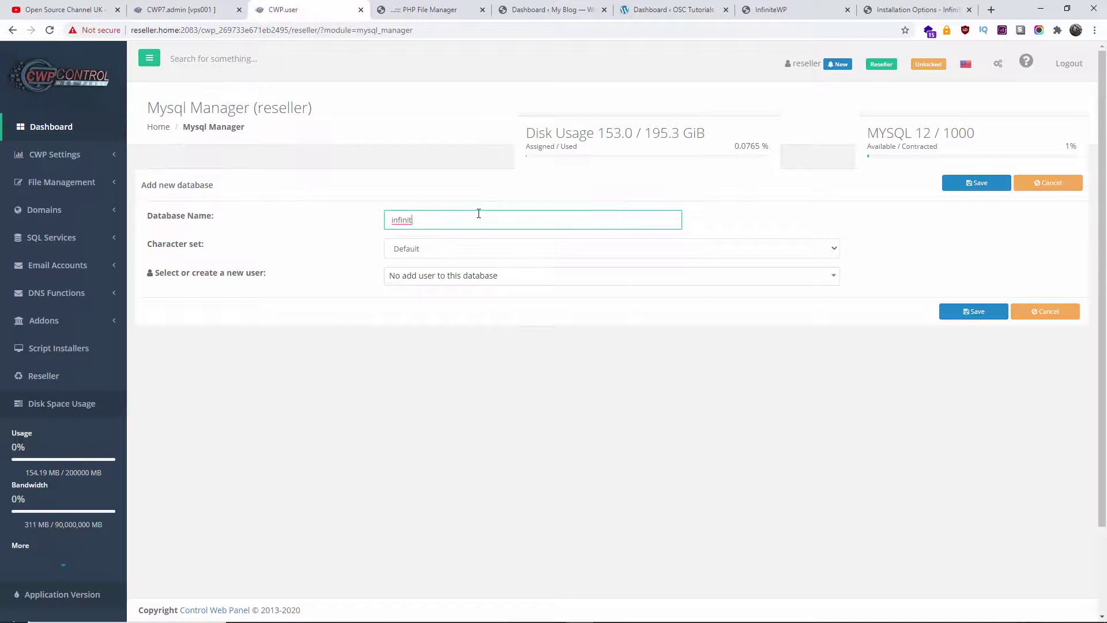
left_click(434, 244)
left_click(448, 249)
left_click(462, 278)
left_click(430, 335)
left_click(430, 336)
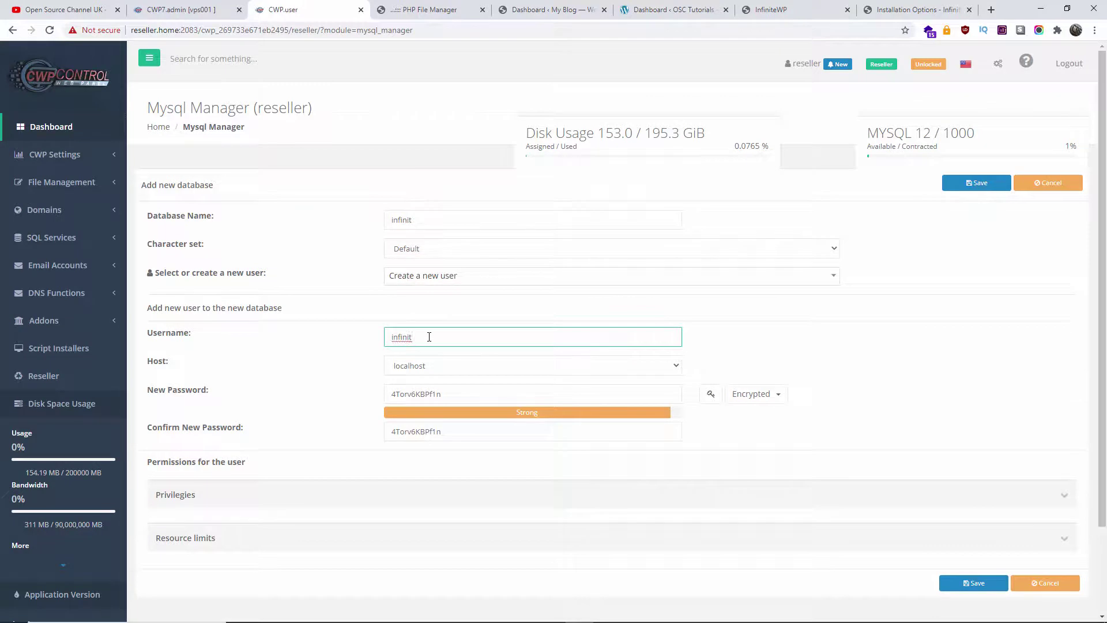
double_click(415, 394)
right_click(410, 399)
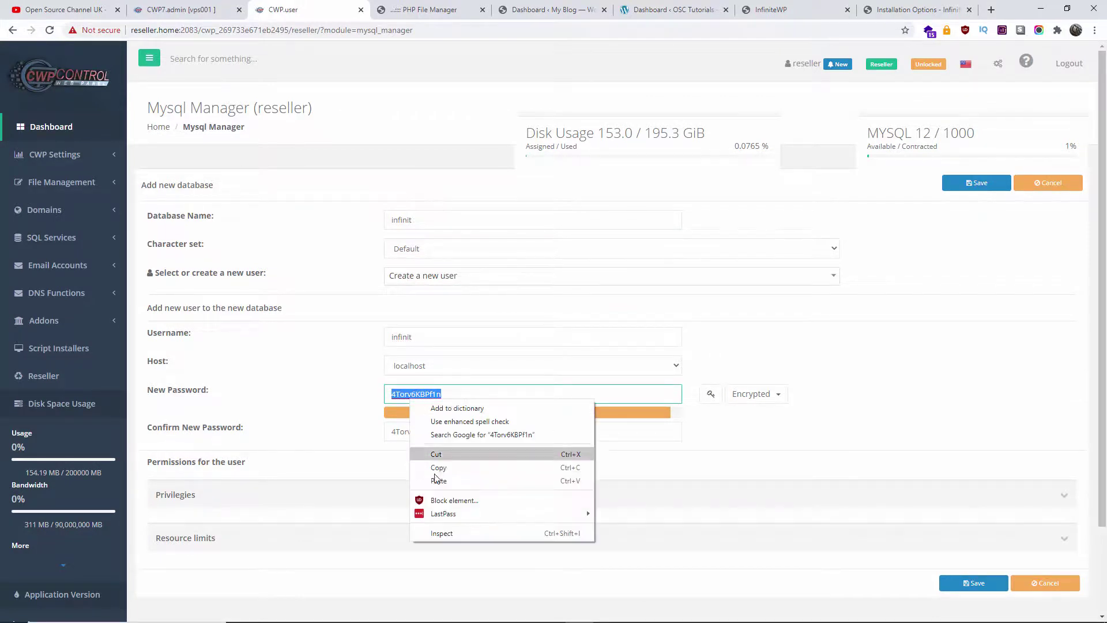
left_click(438, 468)
Grant the user all Structure privileges and save the new database and user.
scroll(576, 522, "down", 3)
left_click(1071, 398)
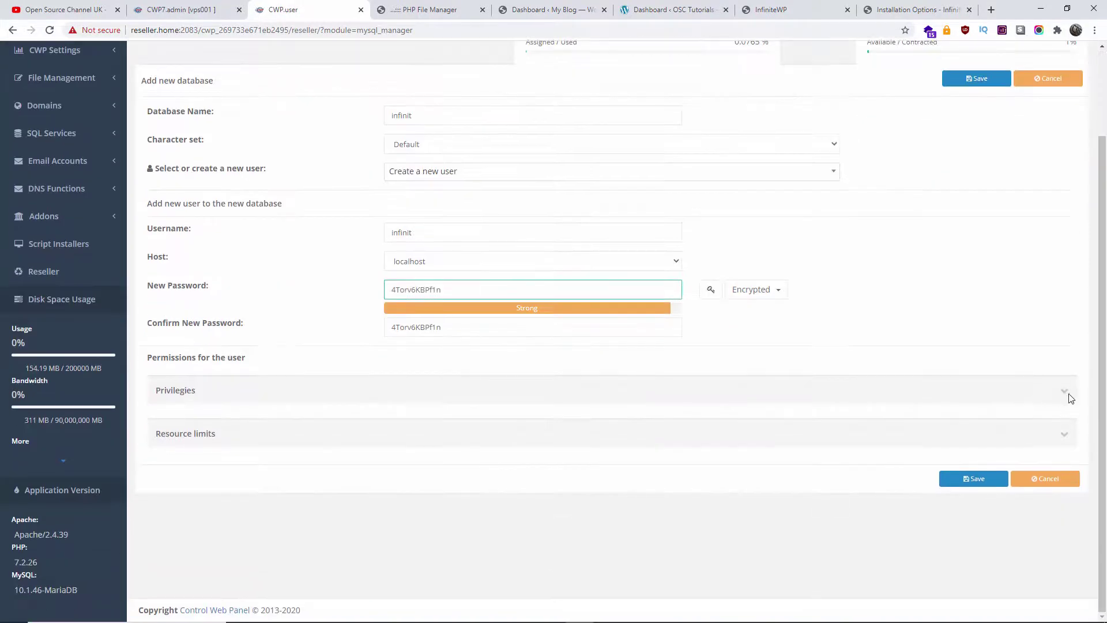
left_click(1060, 392)
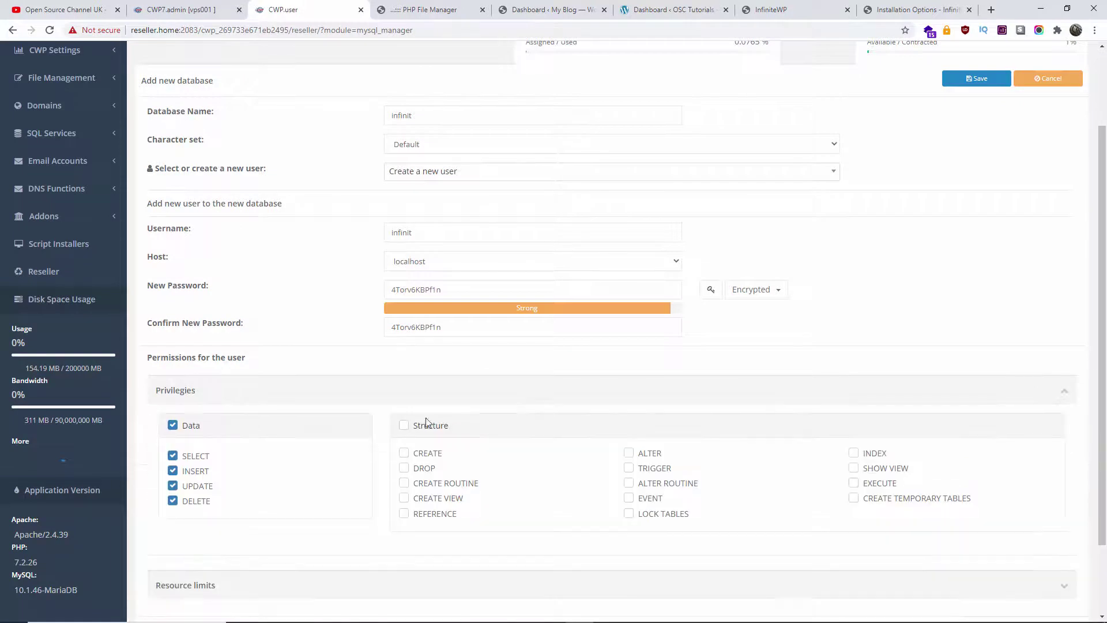
left_click(404, 425)
scroll(335, 450, "down", 2)
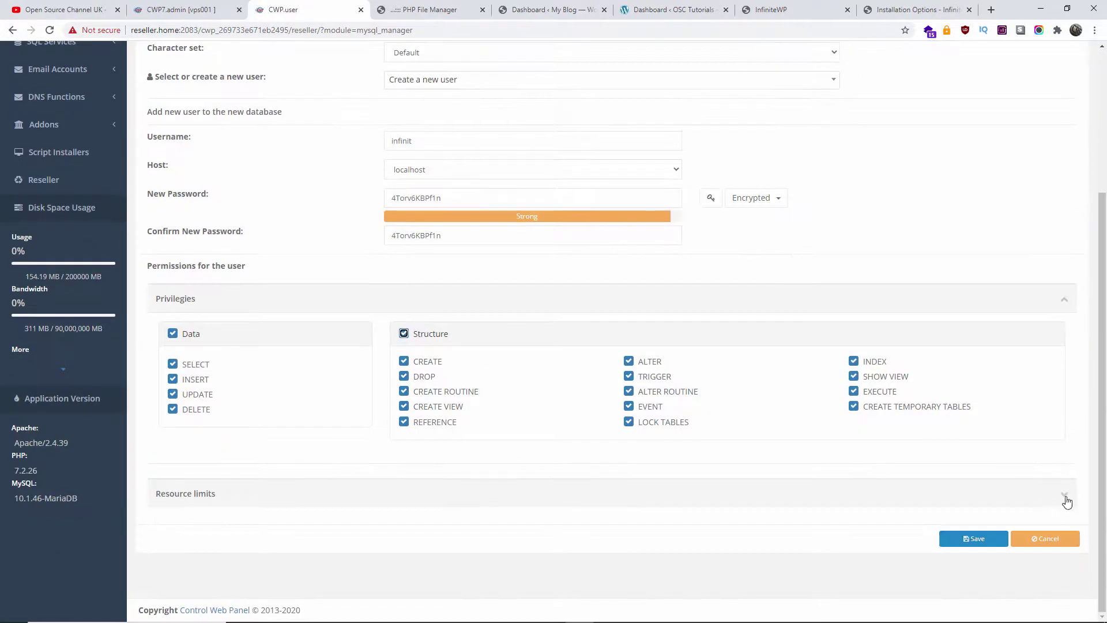
left_click(1066, 497)
scroll(912, 472, "down", 2)
scroll(699, 496, "up", 5)
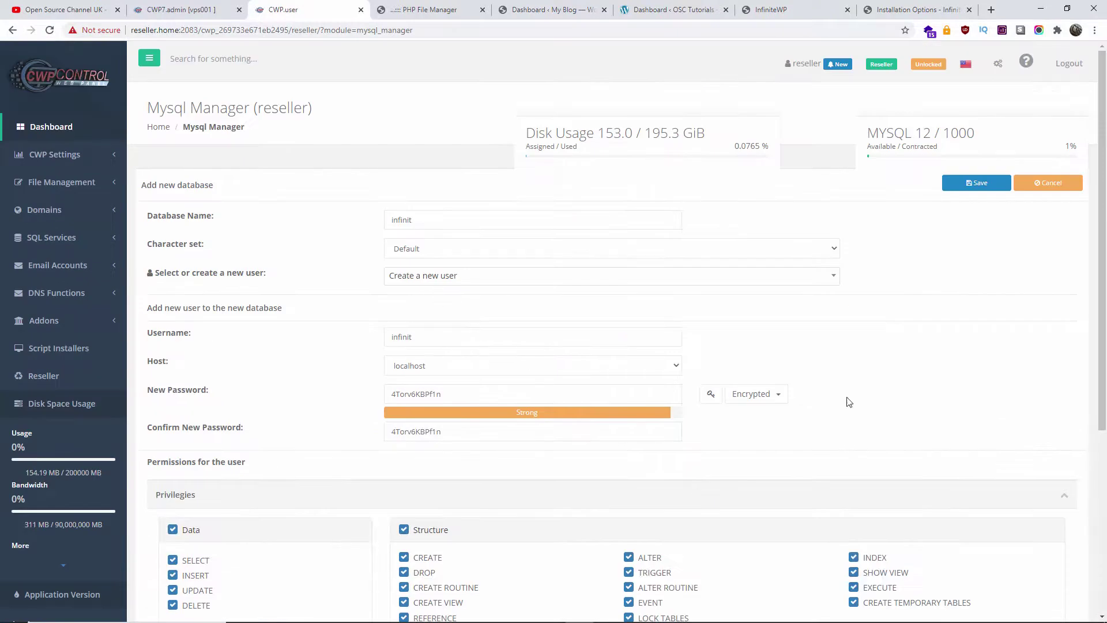
left_click(981, 186)
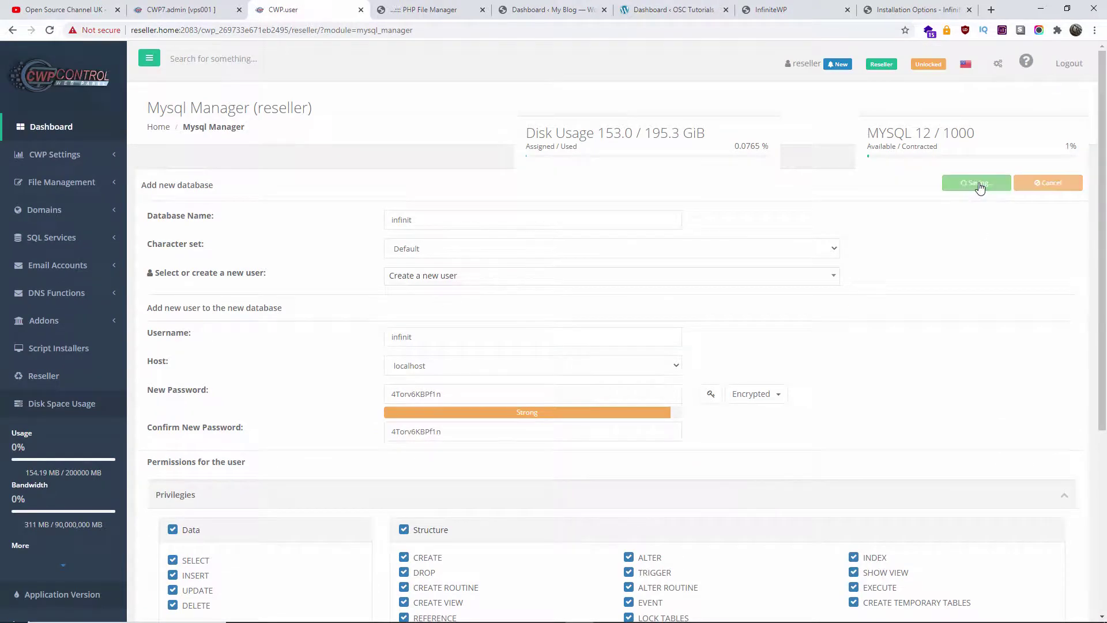
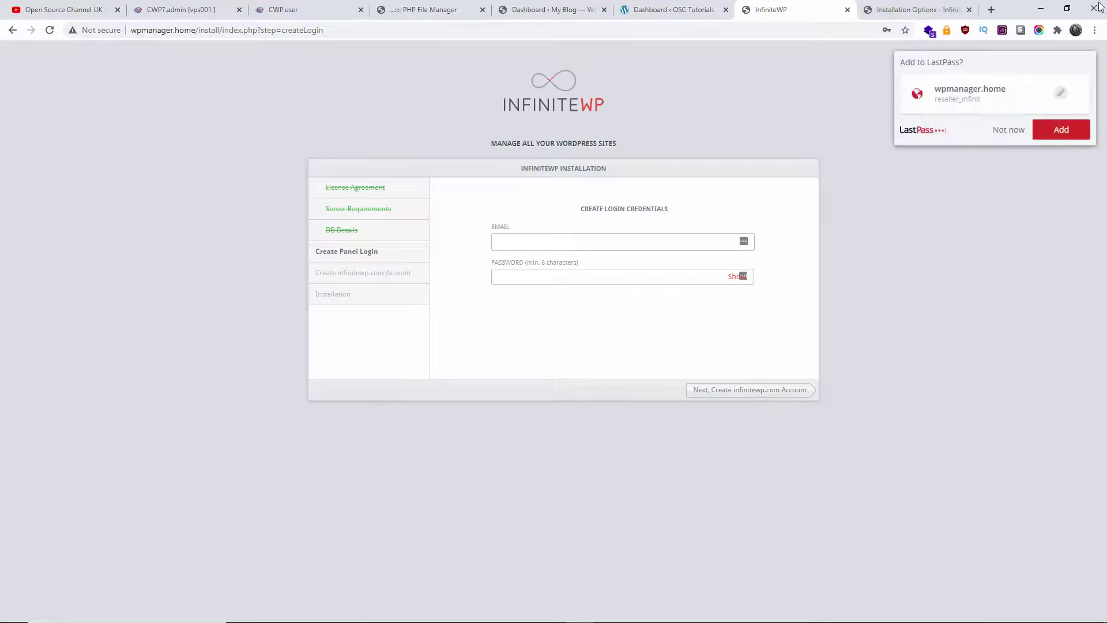
Fill in the panel login e-mail and password, then continue to the account step.
left_click(1003, 129)
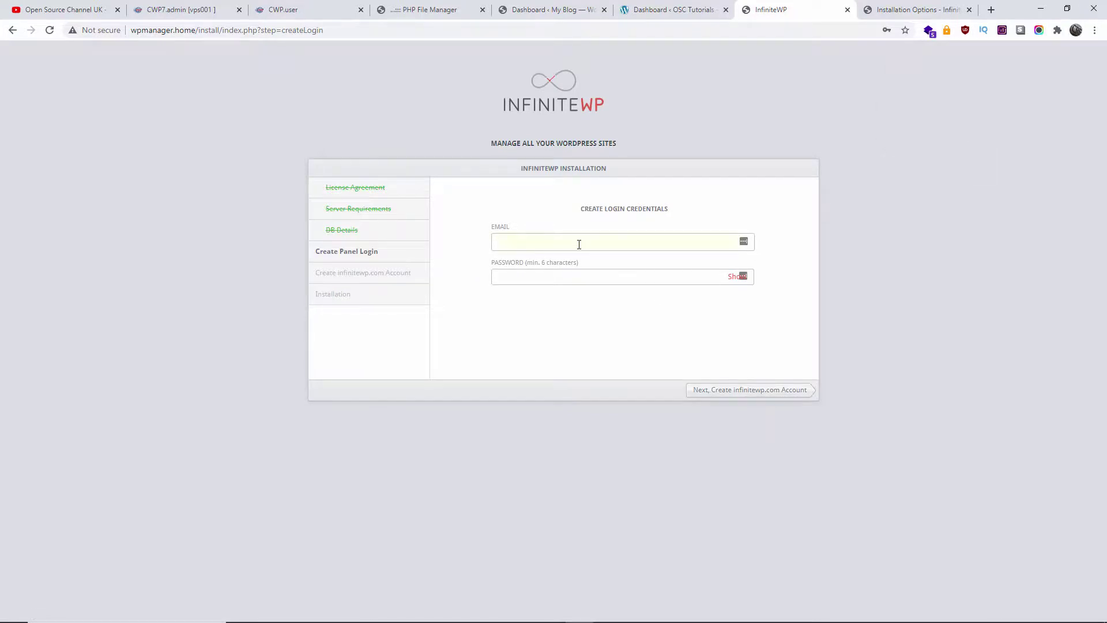
key("ctrl+v")
left_click(538, 278)
type("•••••••••••")
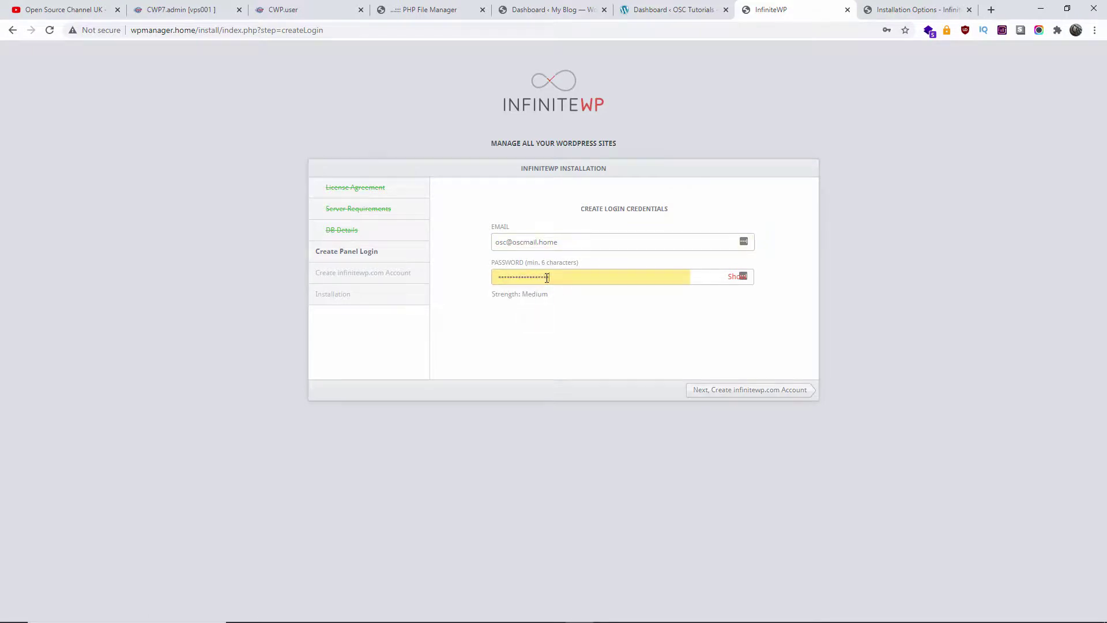
key("ctrl+a")
key("ctrl+x")
key("ctrl+v")
left_click(760, 396)
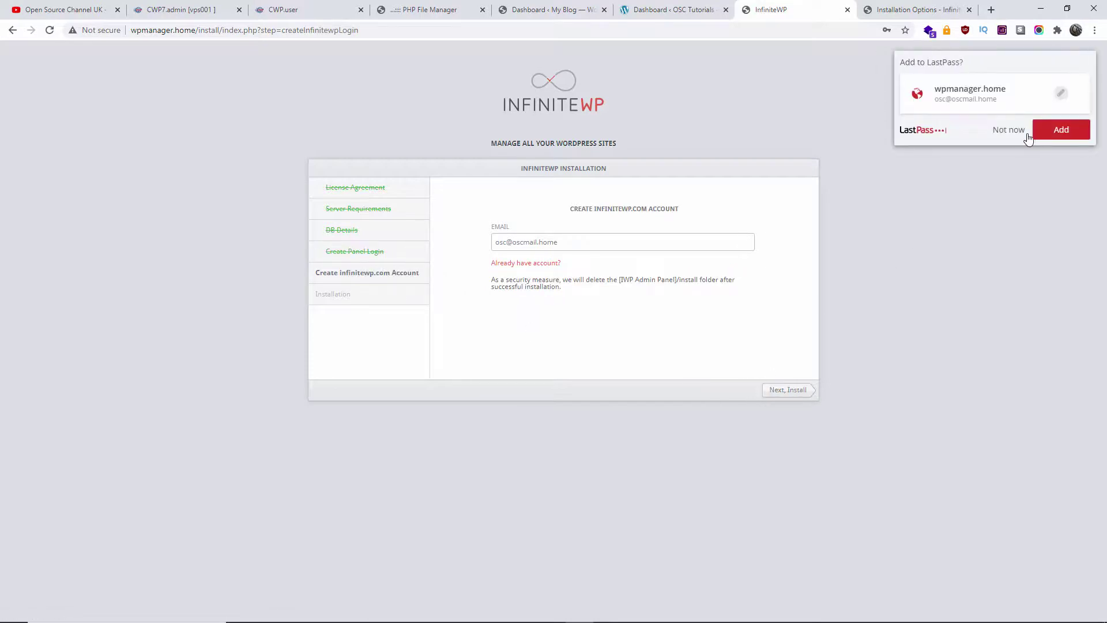
Replace the infinitewp.com account e-mail with the hosting mailbox address and start installing.
left_click(1012, 132)
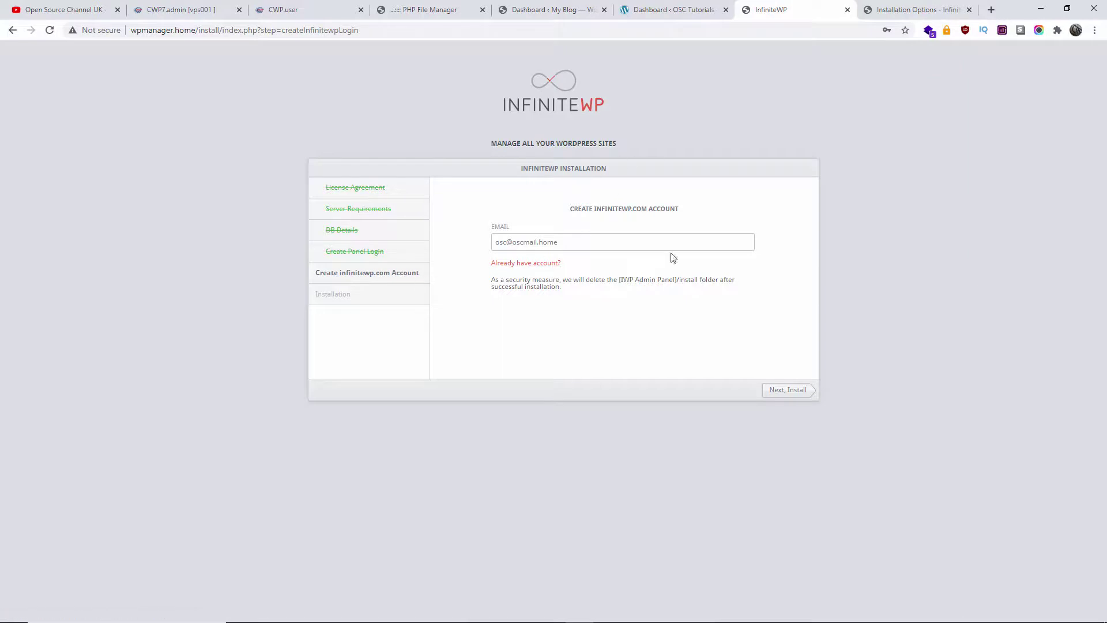
left_click_drag(571, 243, 493, 243)
key("BackSpace")
left_click(773, 390)
left_click(544, 245)
left_click(270, 7)
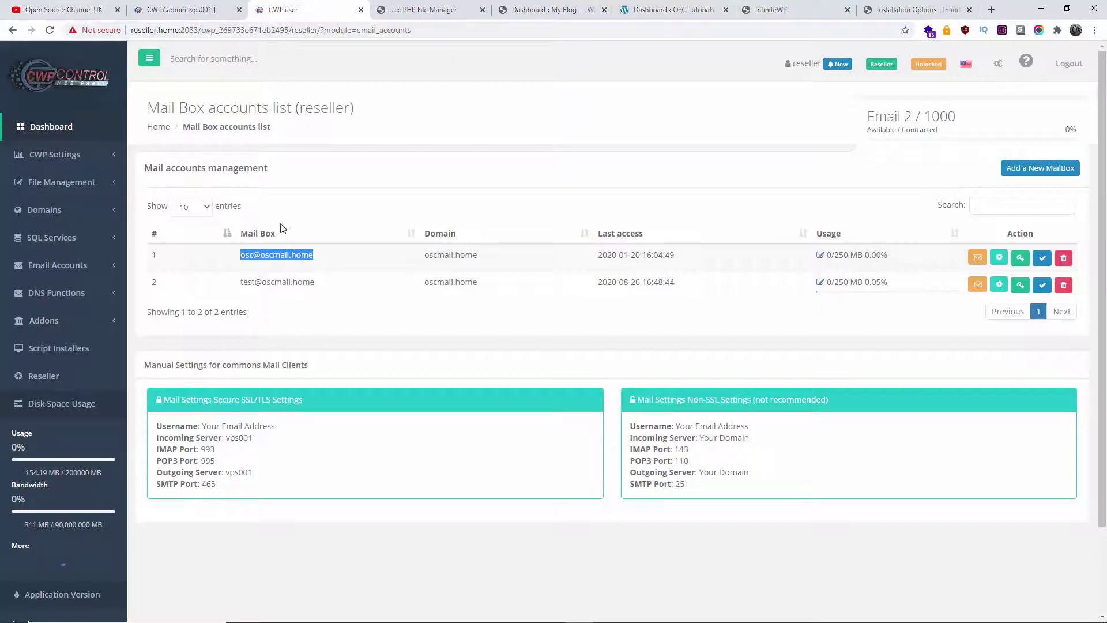
right_click(273, 263)
left_click(309, 270)
left_click(752, 7)
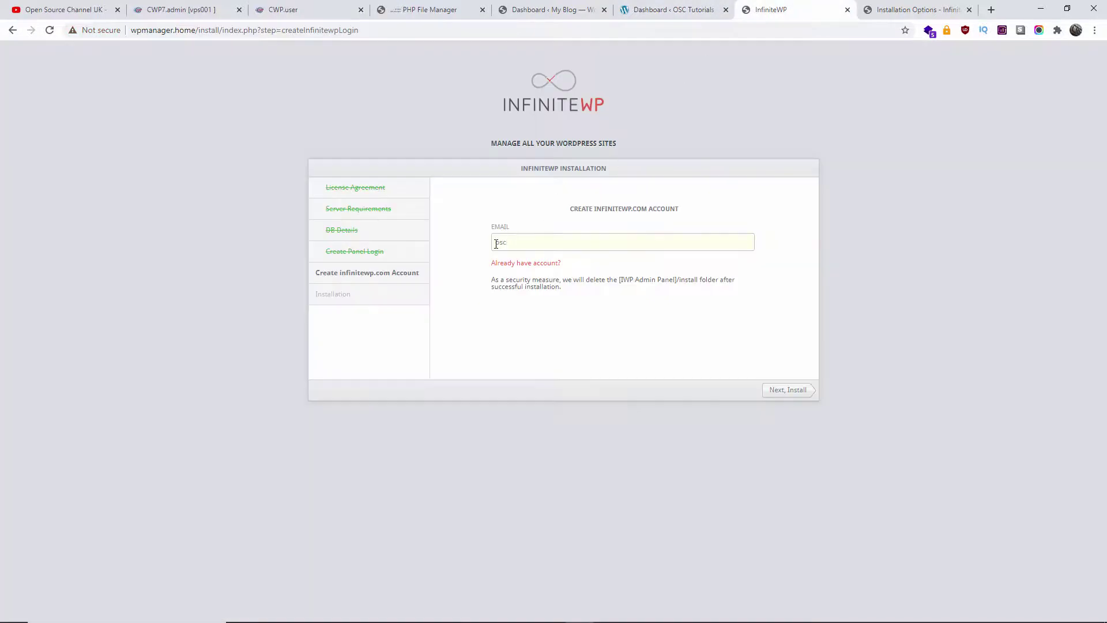
key("ctrl+v")
left_click(787, 392)
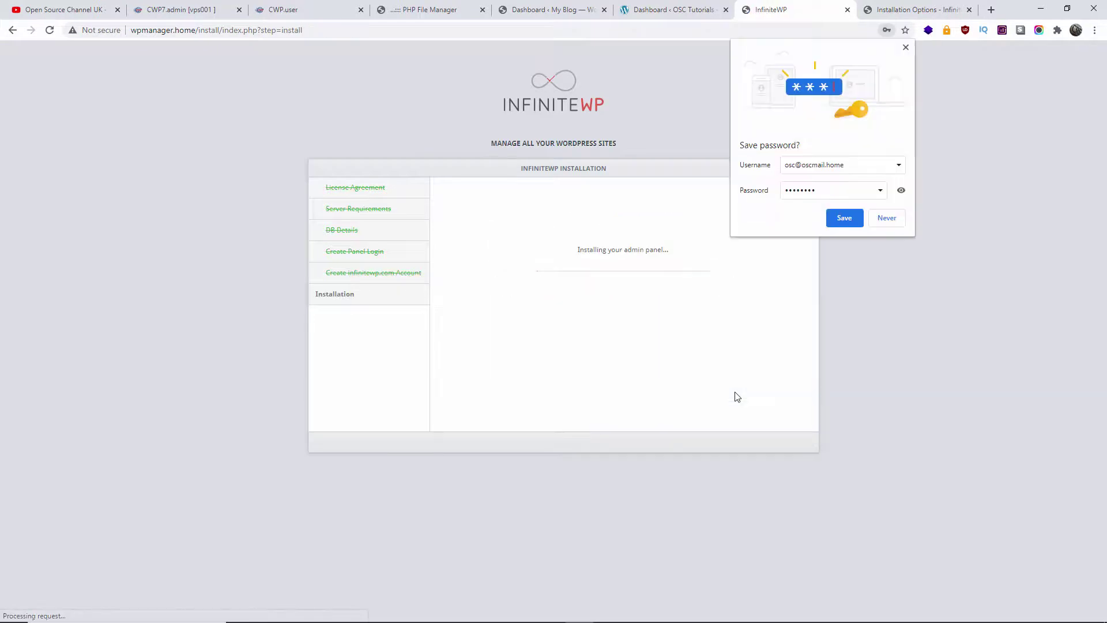
Decline saving the password, open the new admin panel, and begin the infinitewp.com sign-in.
left_click(885, 220)
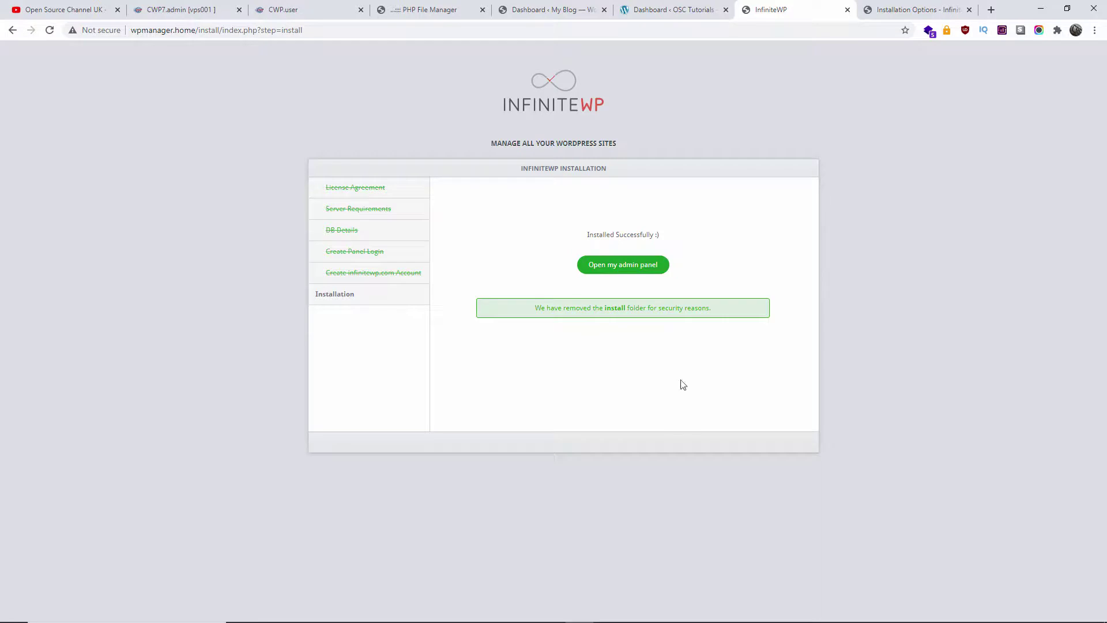
left_click(610, 267)
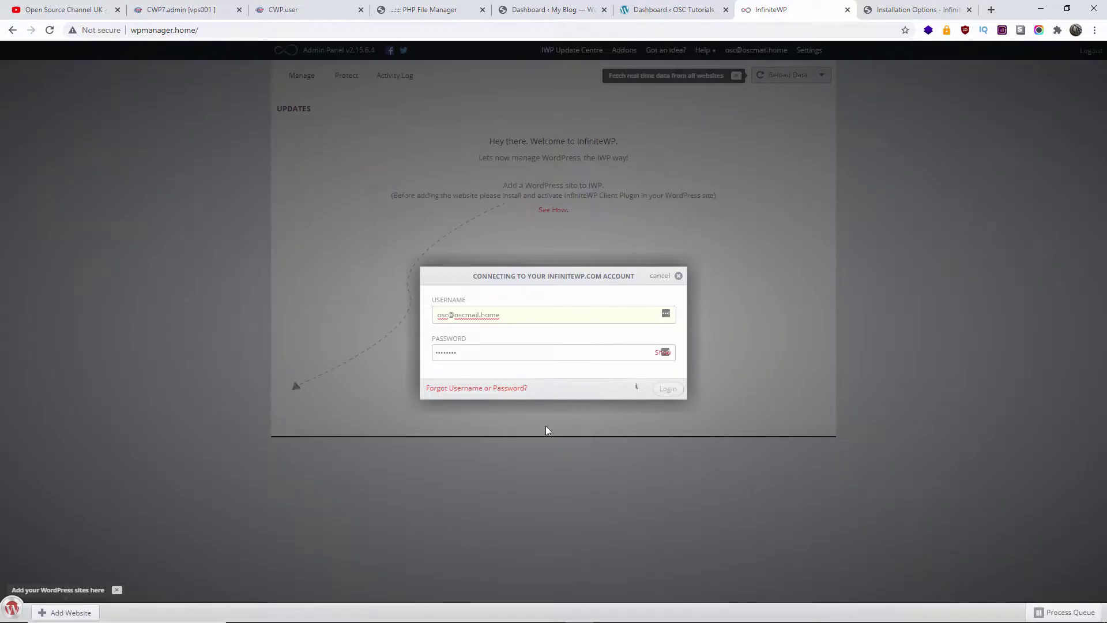
key("Tab")
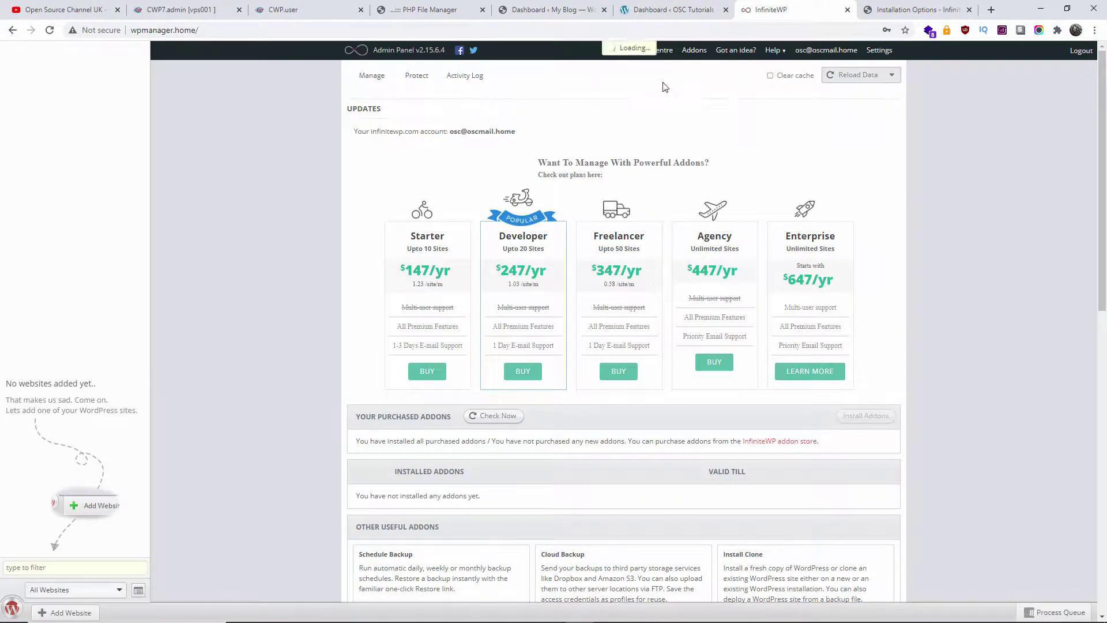
Check the IWP Update Centre and Addons pages, then open Settings.
left_click(640, 55)
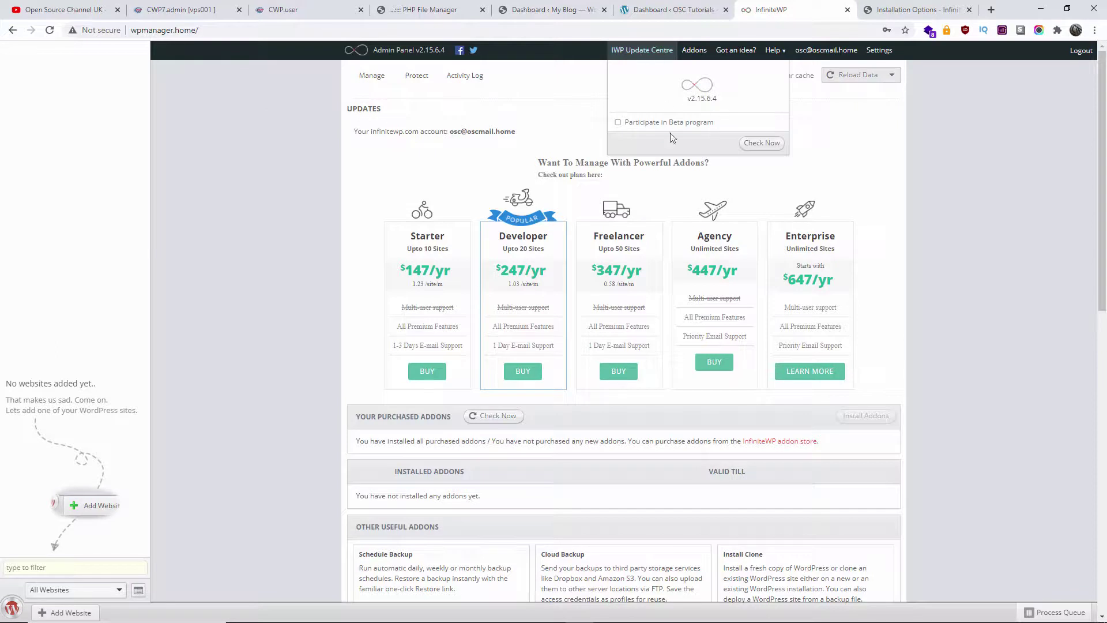
left_click(695, 52)
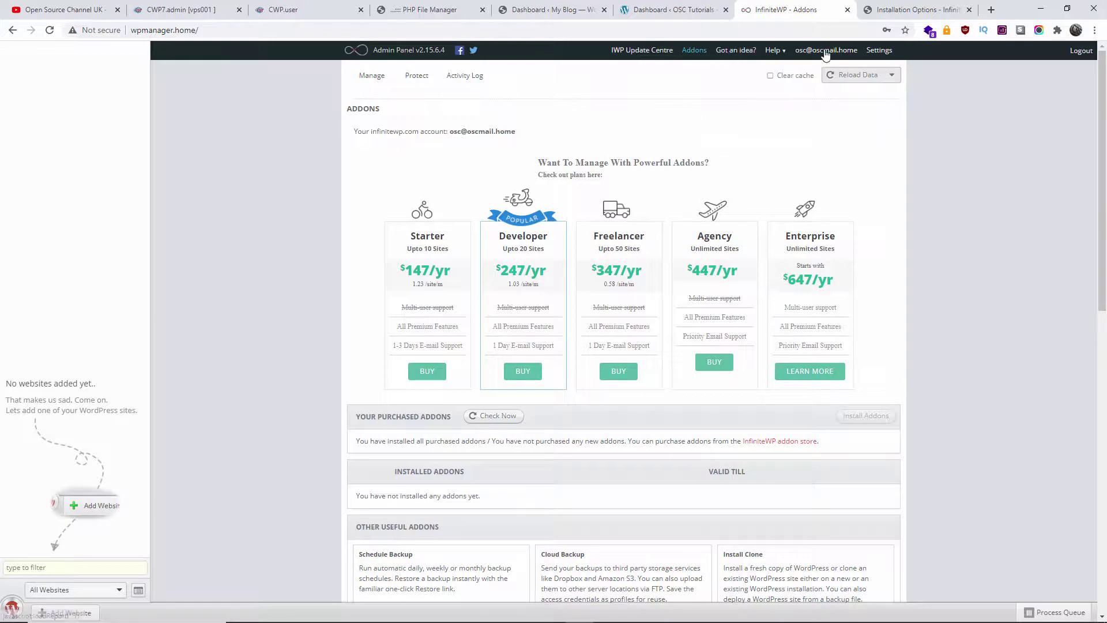
left_click(881, 51)
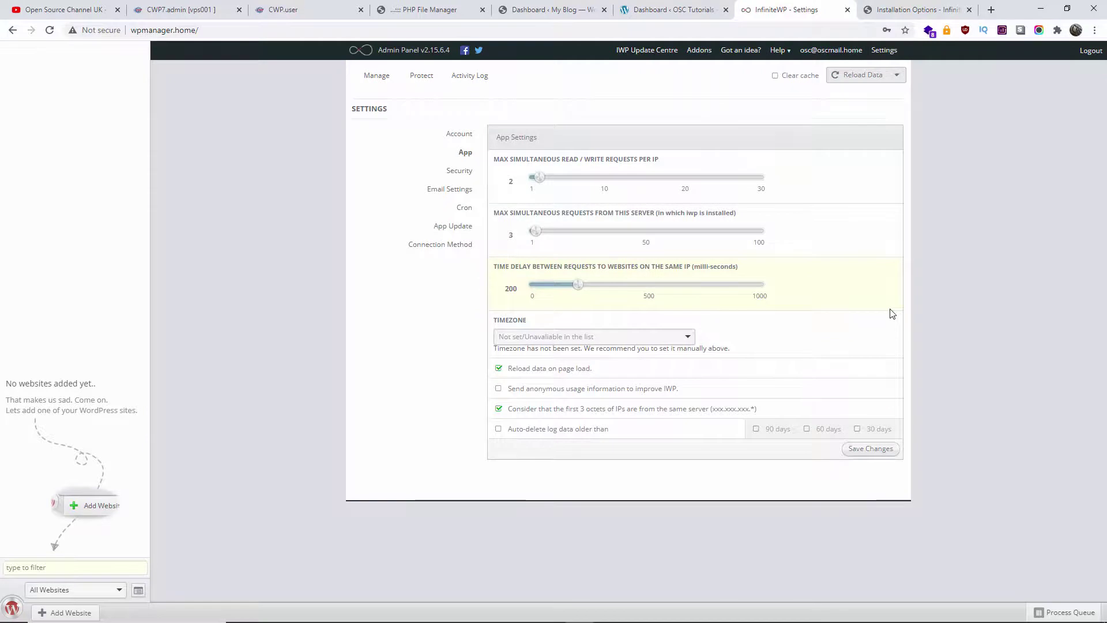
Browse the Account, App, Security, Email and Cron settings, focusing the suggested cron command.
left_click(460, 136)
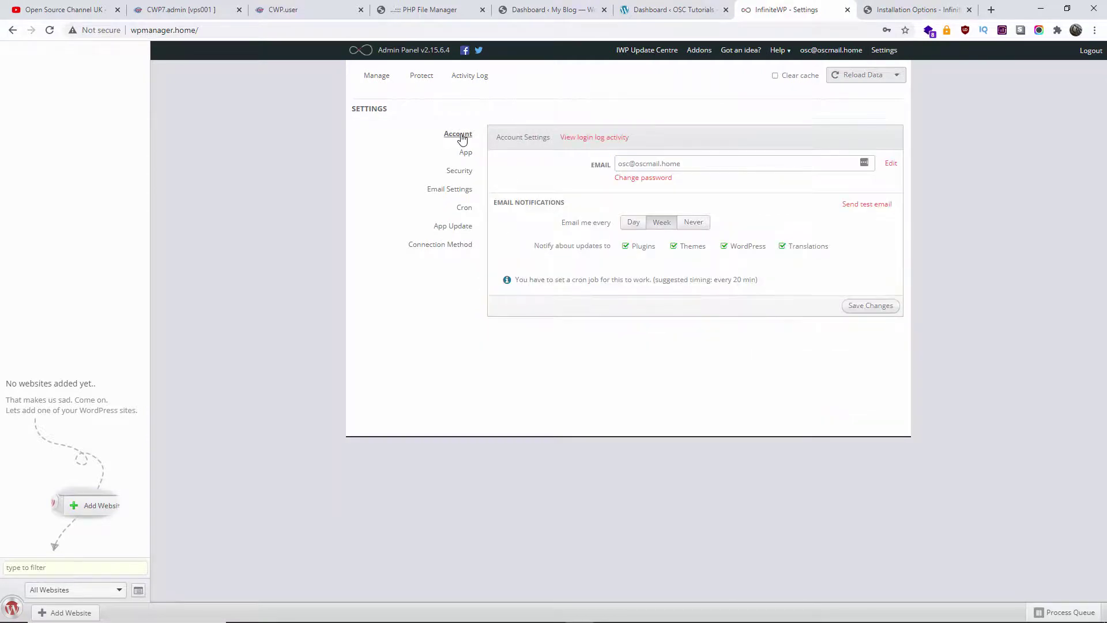
left_click(463, 153)
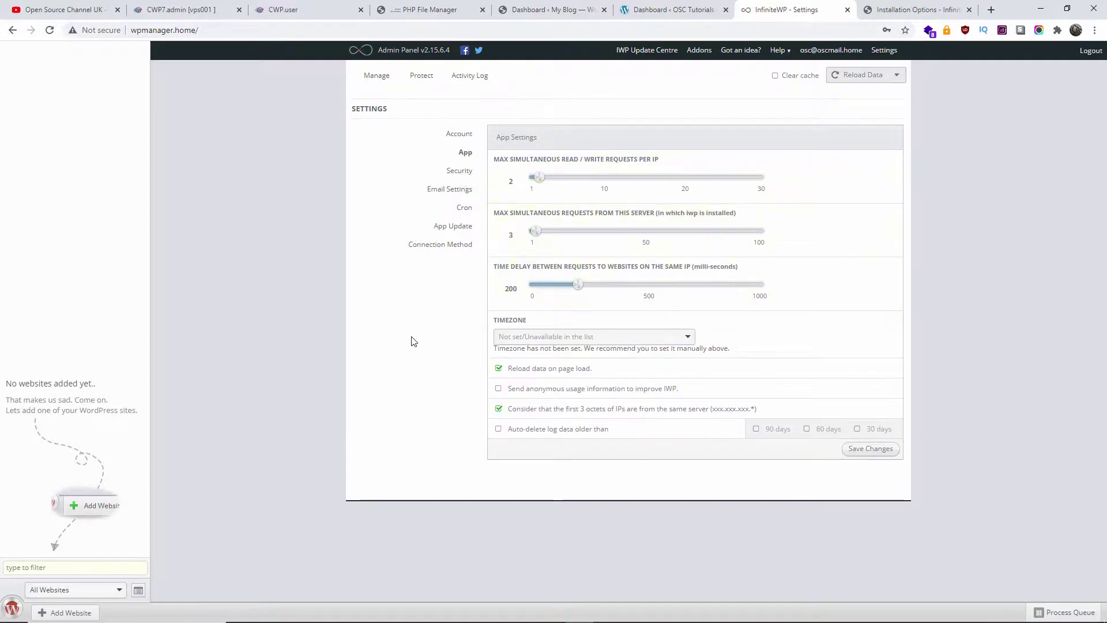
left_click(458, 171)
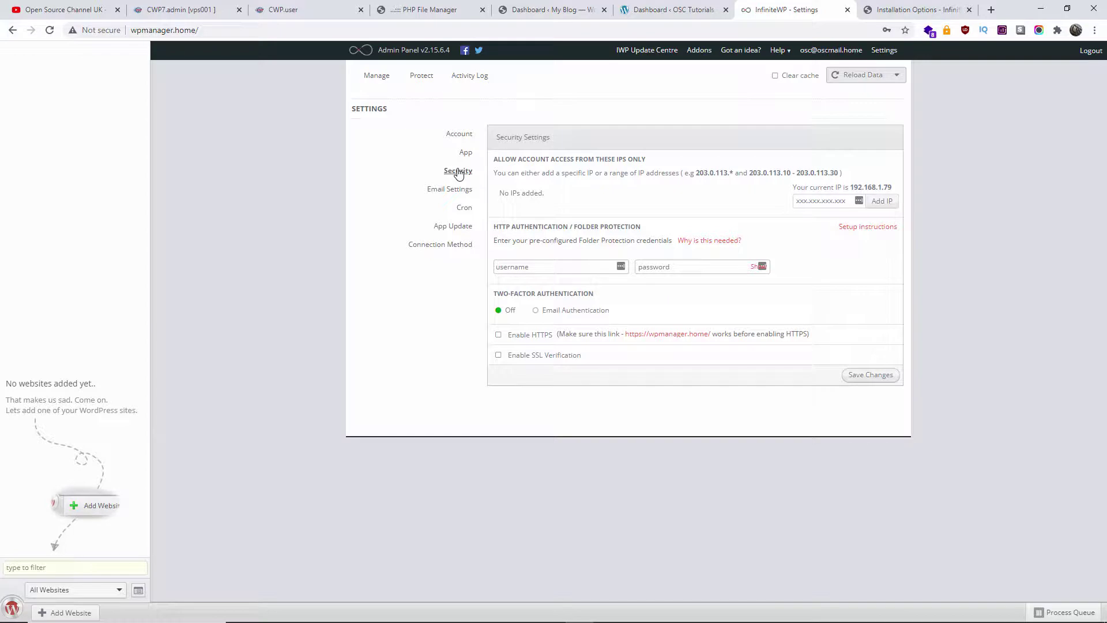
left_click(460, 192)
left_click(465, 210)
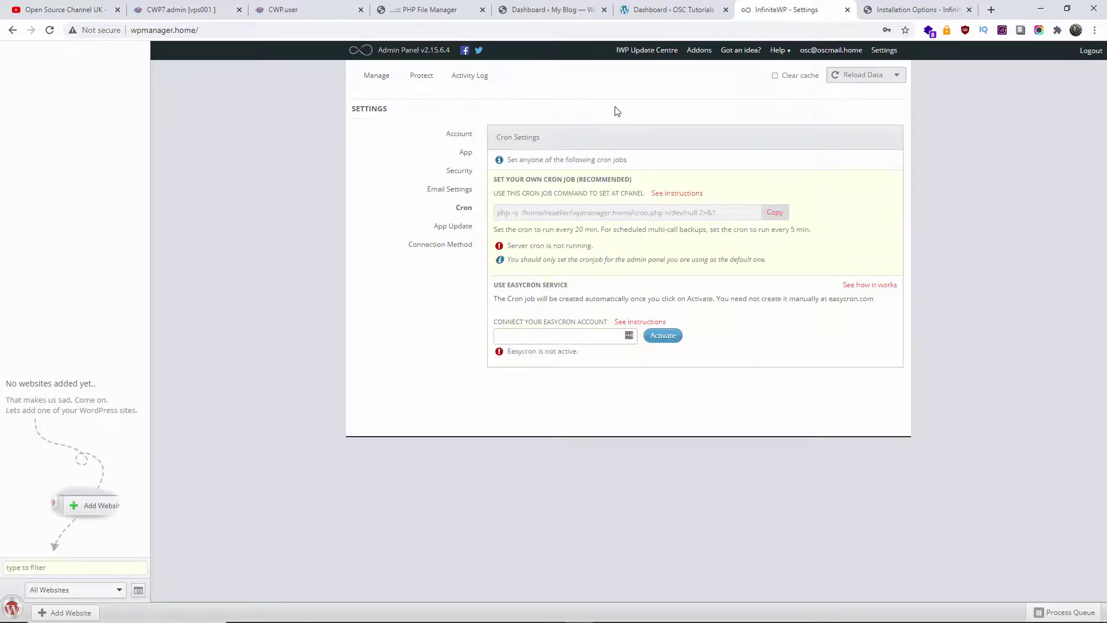
left_click_drag(497, 179, 631, 180)
left_click(727, 210)
Copy the InfiniteWP cron command and switch to CWP7's scheduled cron jobs.
left_click_drag(724, 214, 502, 220)
right_click(507, 218)
left_click(529, 255)
key("ctrl+2")
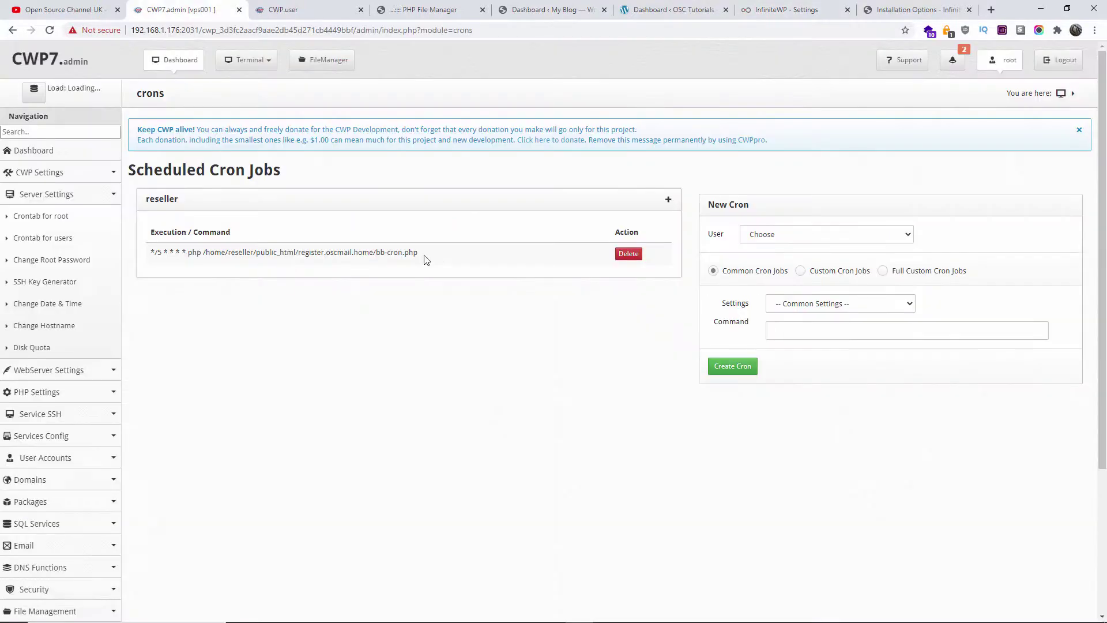
left_click_drag(419, 254, 329, 257)
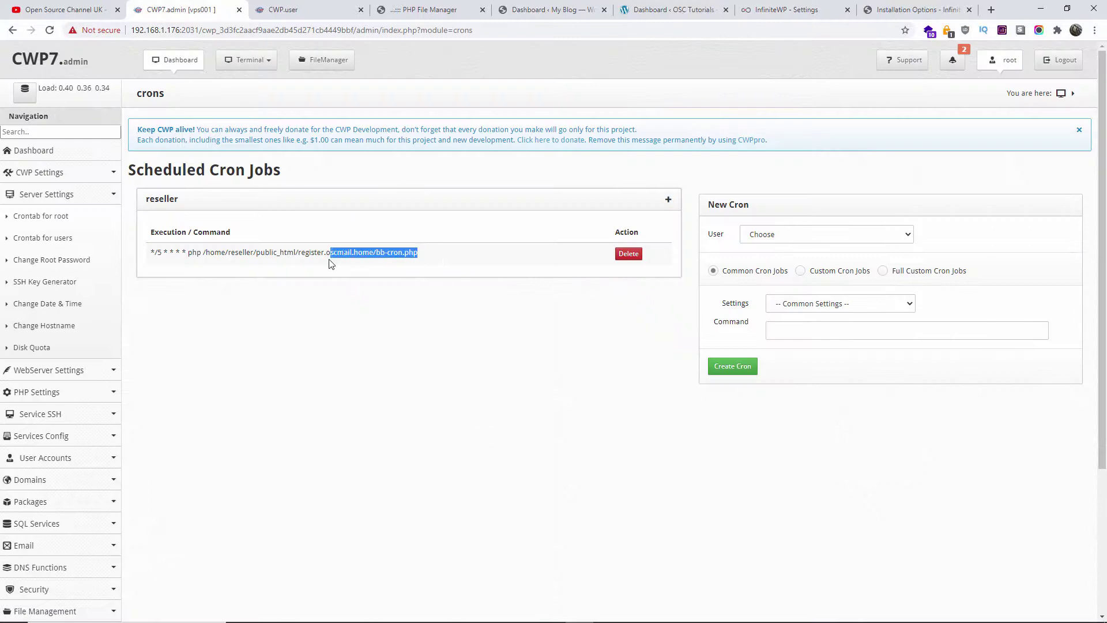
left_click(521, 333)
Create a reseller cron job running the pasted cron.php command every 5 minutes.
left_click(823, 235)
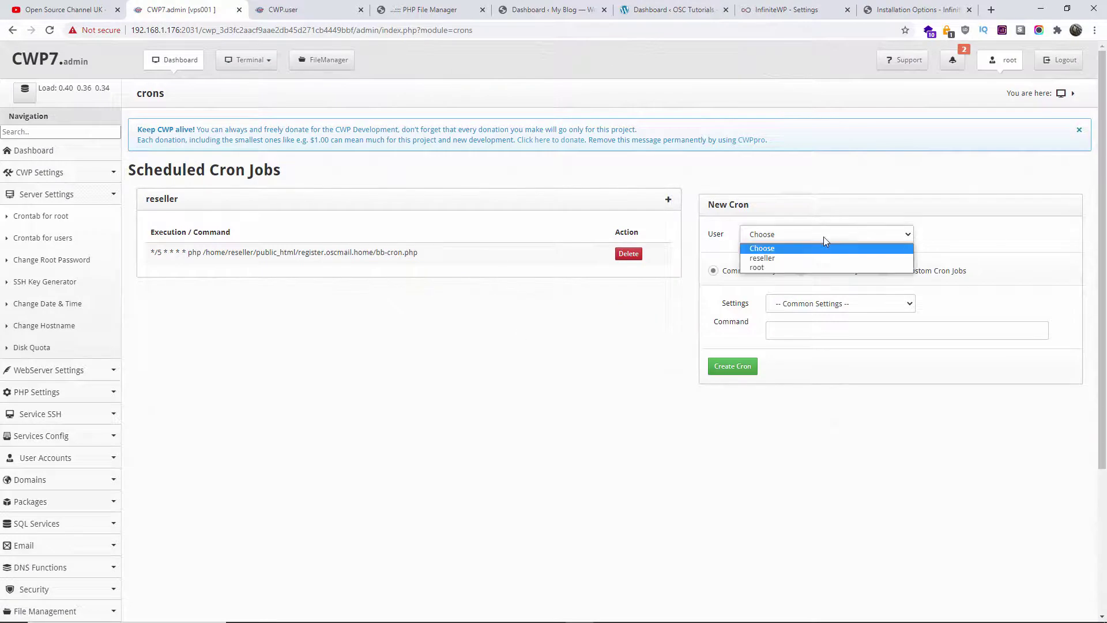
left_click(814, 258)
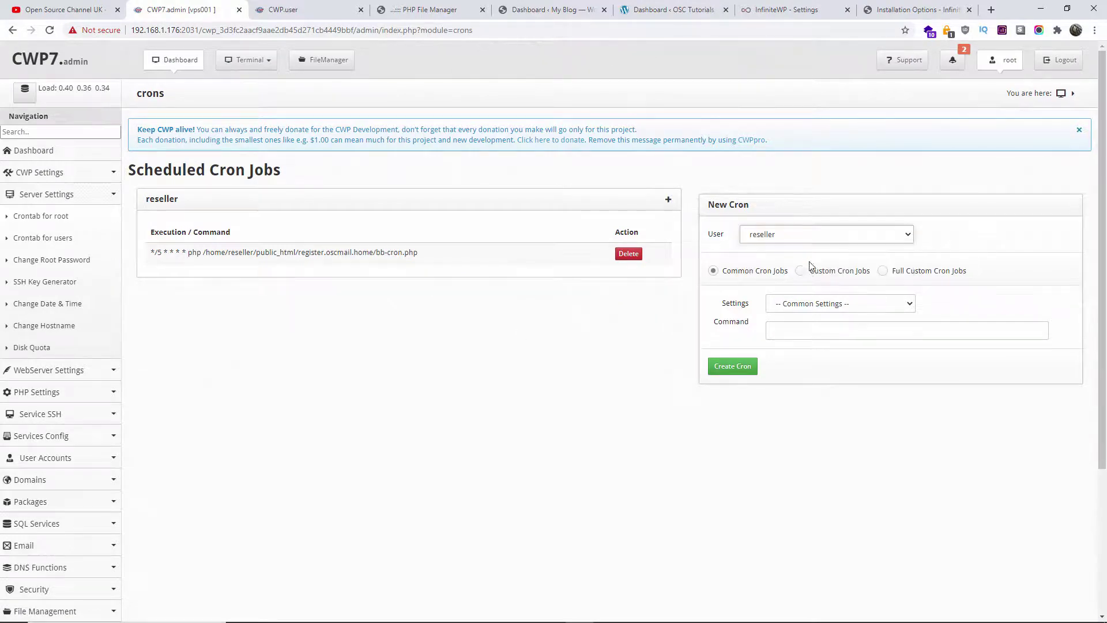
left_click(813, 304)
left_click(826, 338)
left_click(828, 333)
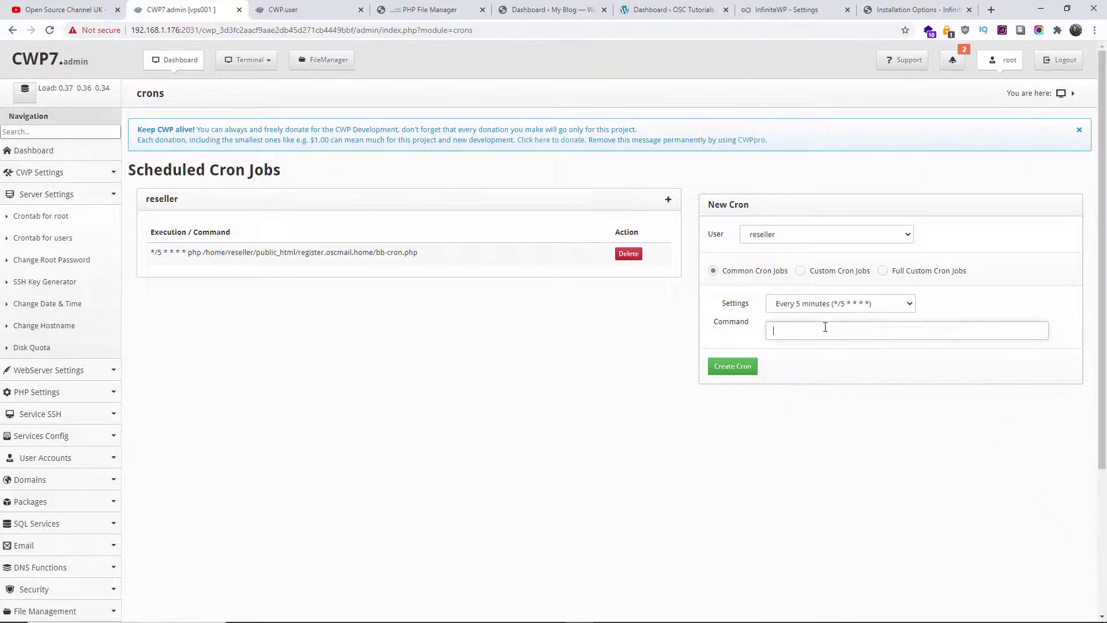
right_click(826, 330)
left_click(870, 427)
left_click(743, 372)
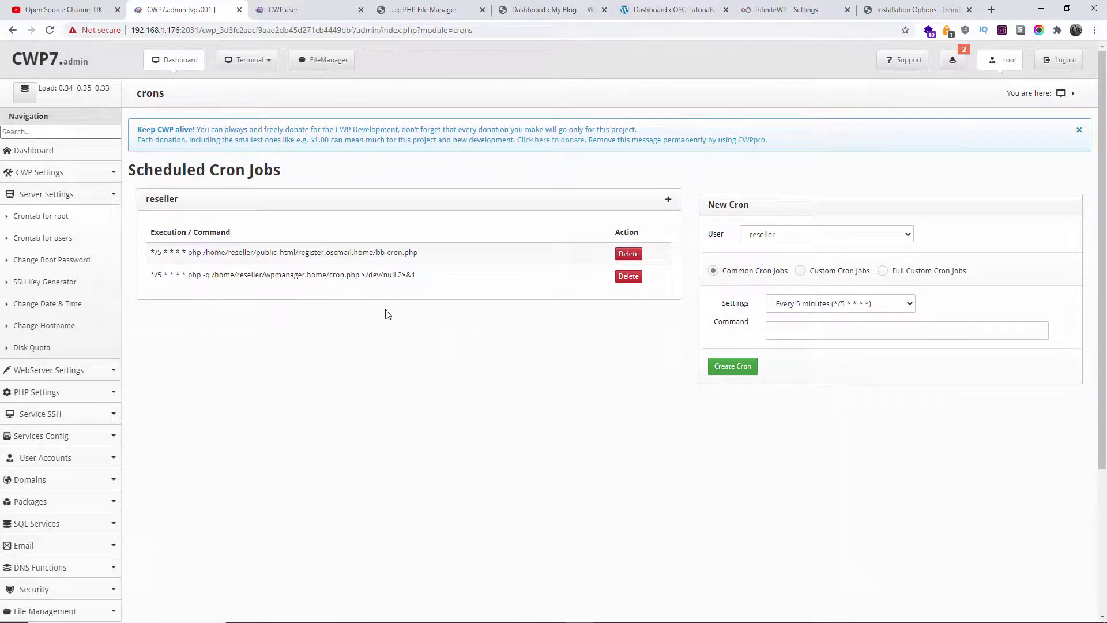
left_click_drag(260, 275, 351, 275)
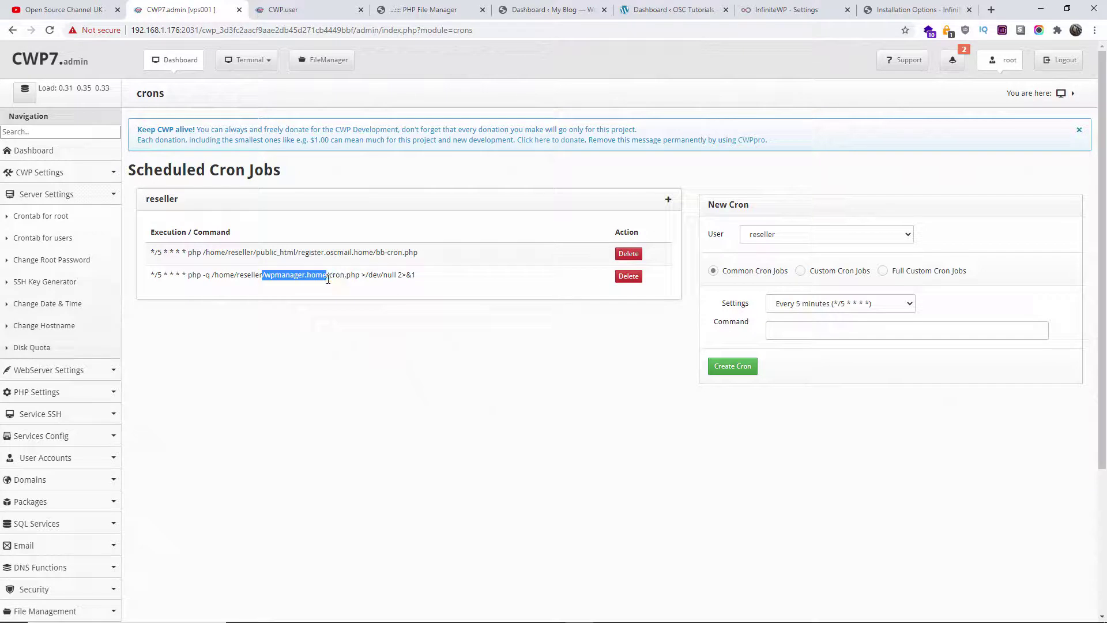
left_click(324, 339)
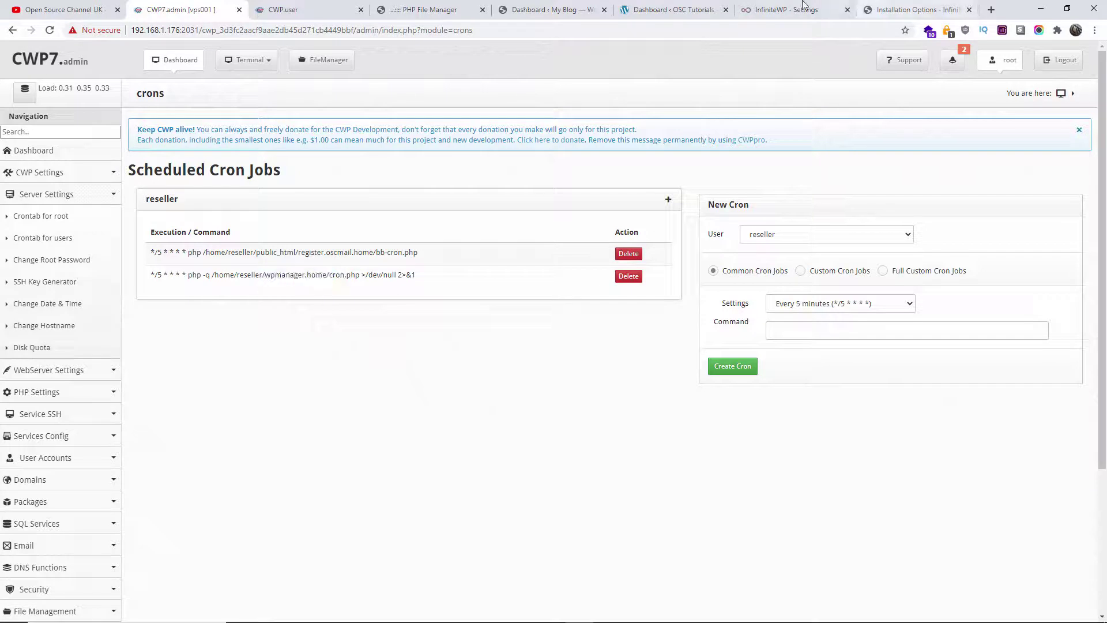
left_click(795, 10)
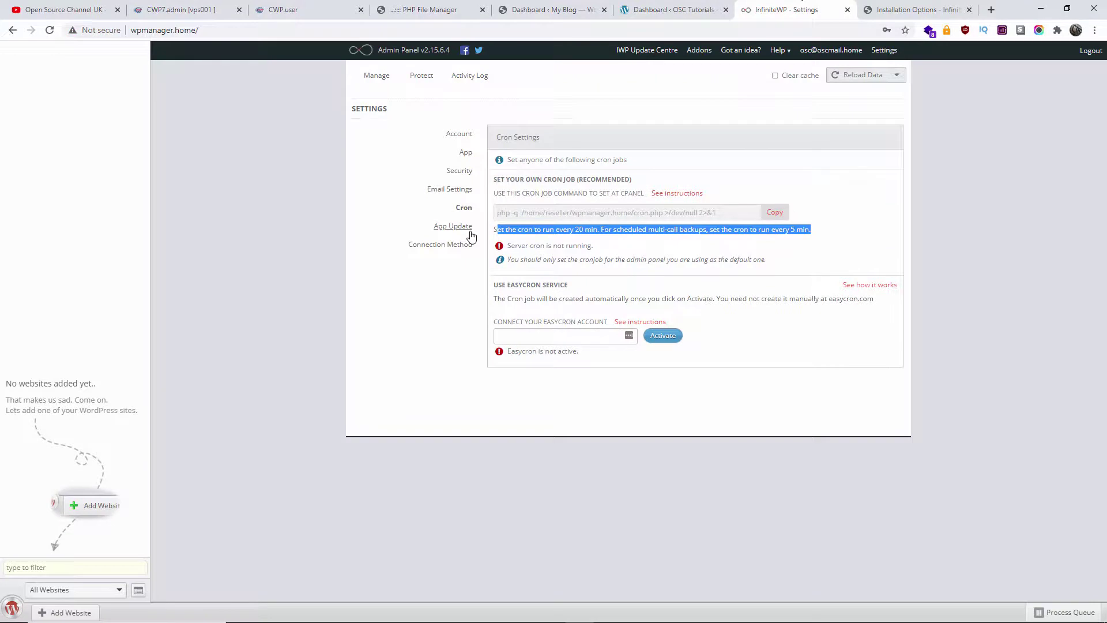
View the App Update and Connection Method settings, then show the wpmanager.home folder in the file manager.
left_click(471, 233)
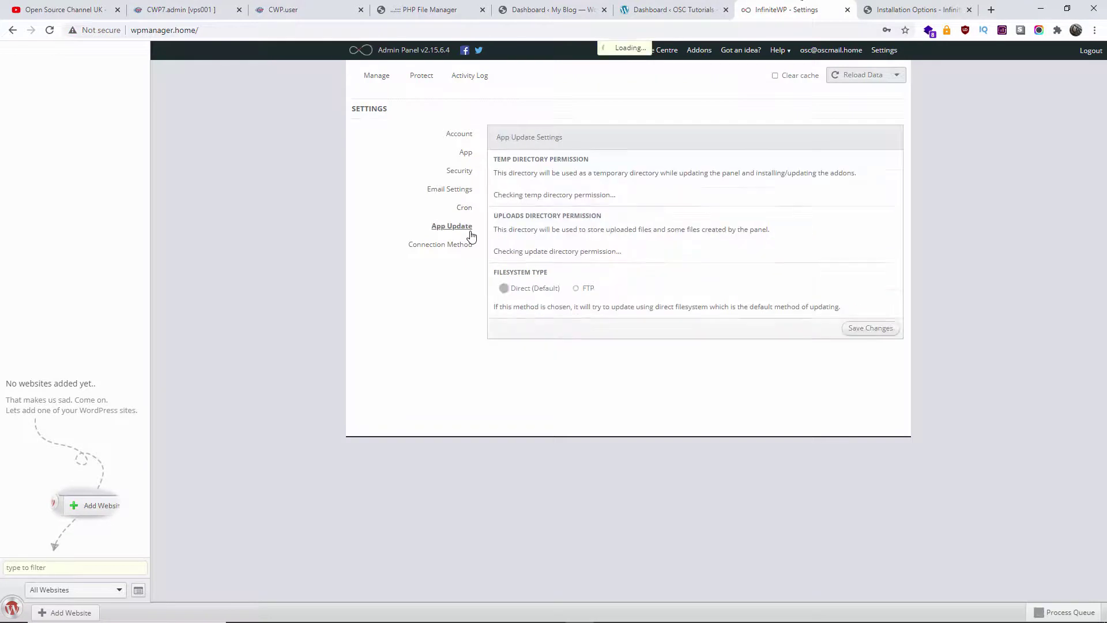
left_click(445, 252)
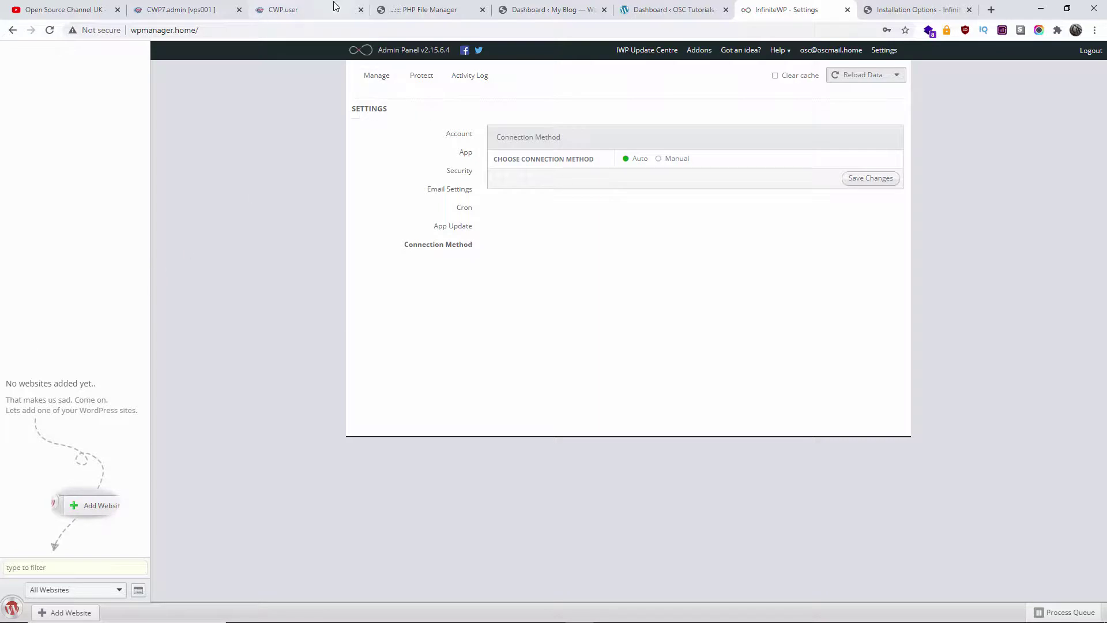
left_click(439, 7)
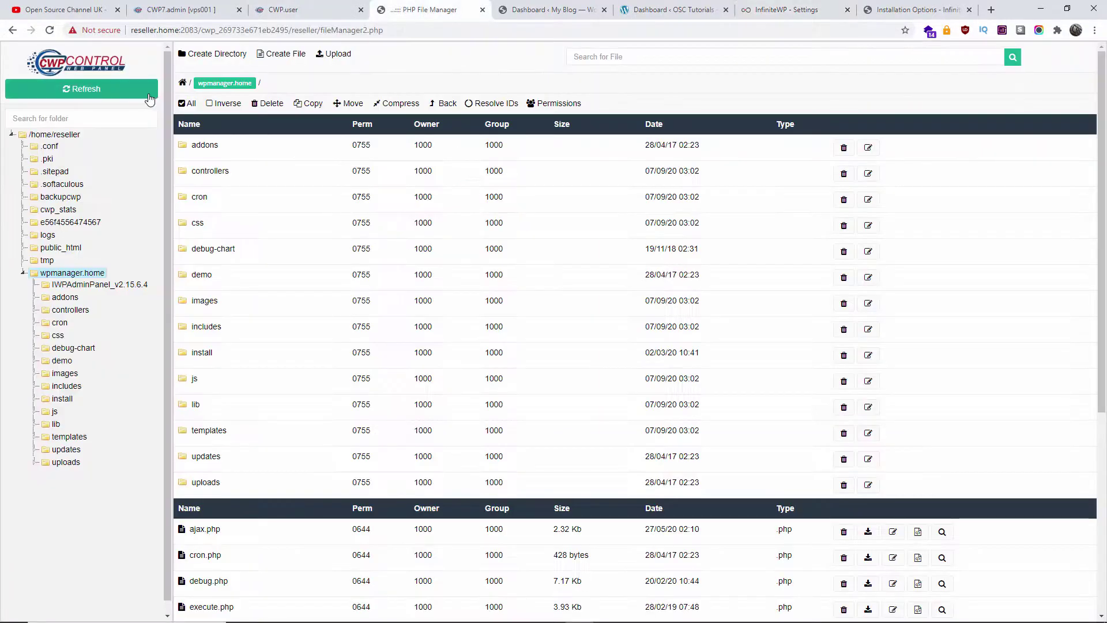
Search the plugin directory for 'infinitewp' and install InfiniteWP Client on My Blog.
left_click(482, 11)
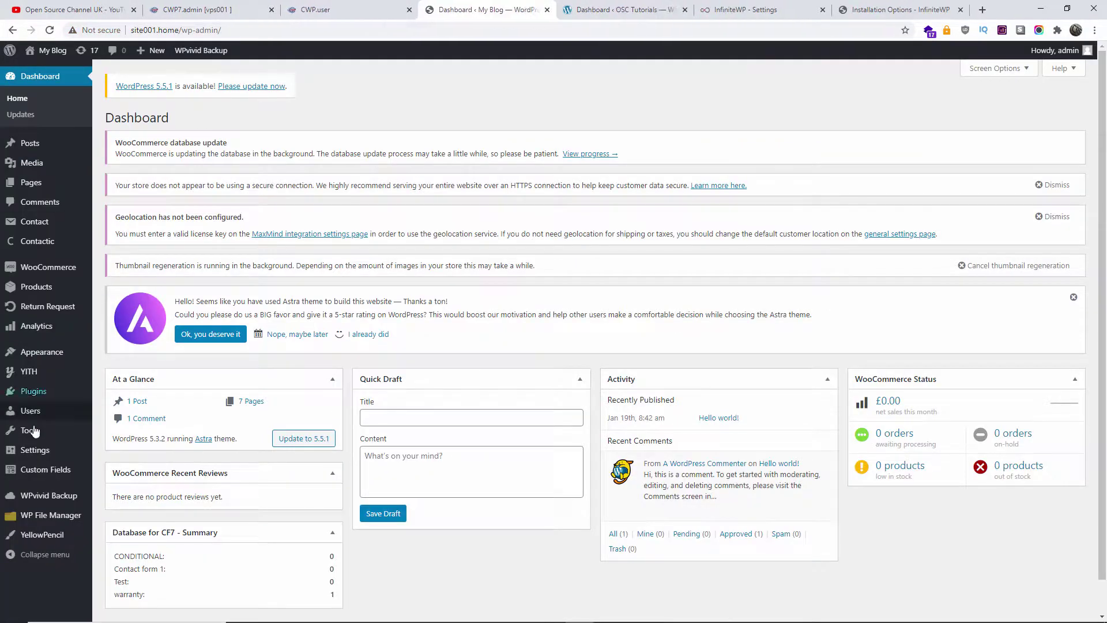
mouse_move(46, 395)
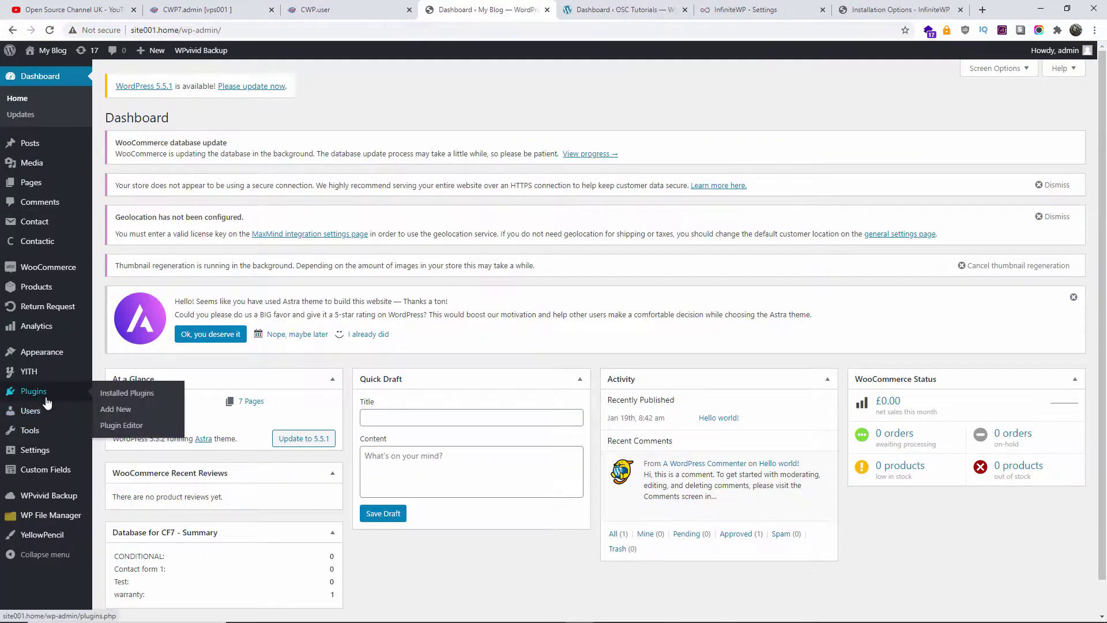
left_click(132, 413)
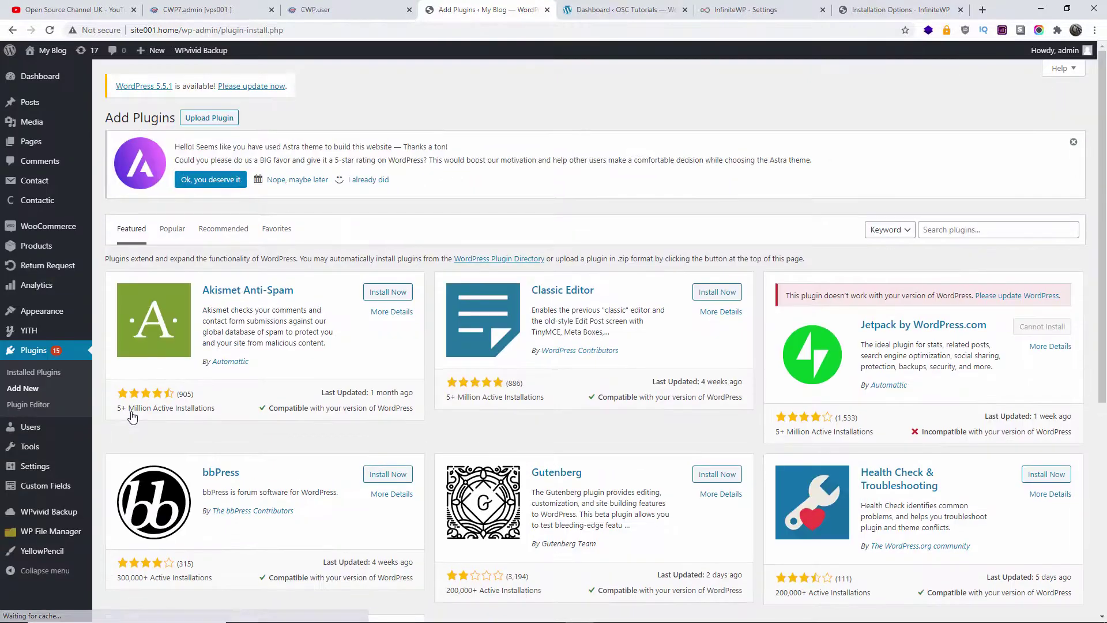
left_click(977, 234)
type("infinitewp")
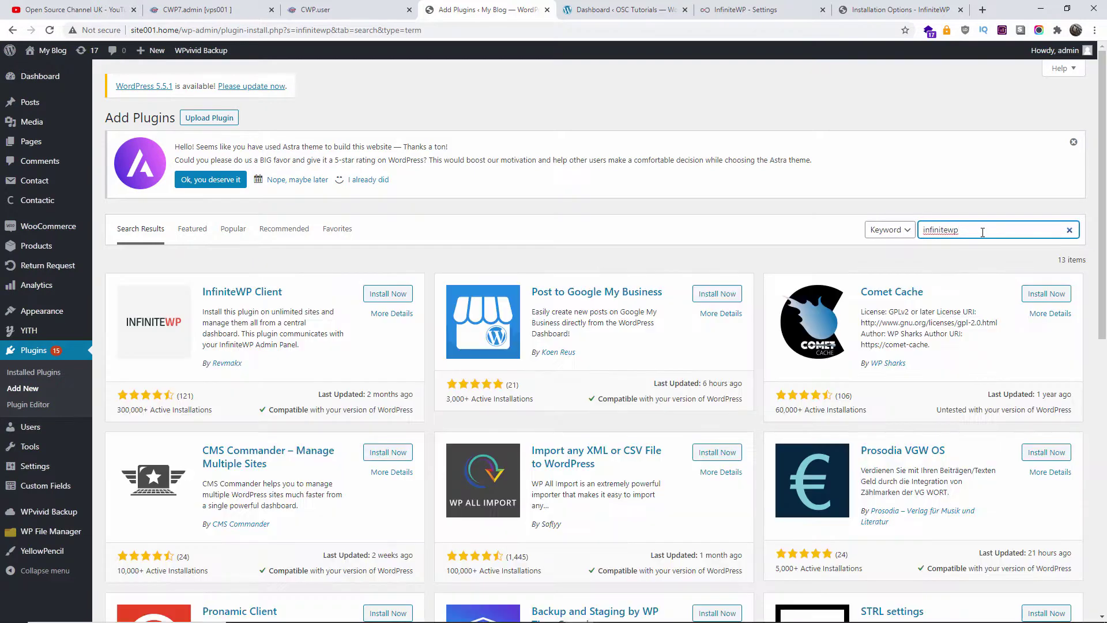
left_click(379, 294)
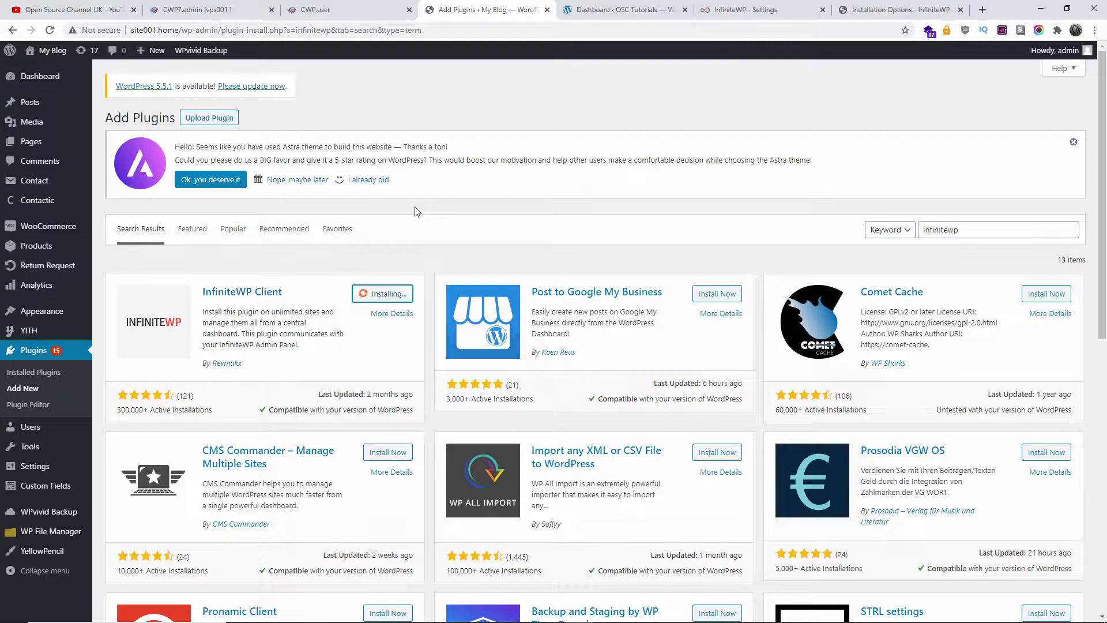
Activate InfiniteWP Client on My Blog, then install and activate it on OSC Tutorials.
key("ctrl+Tab")
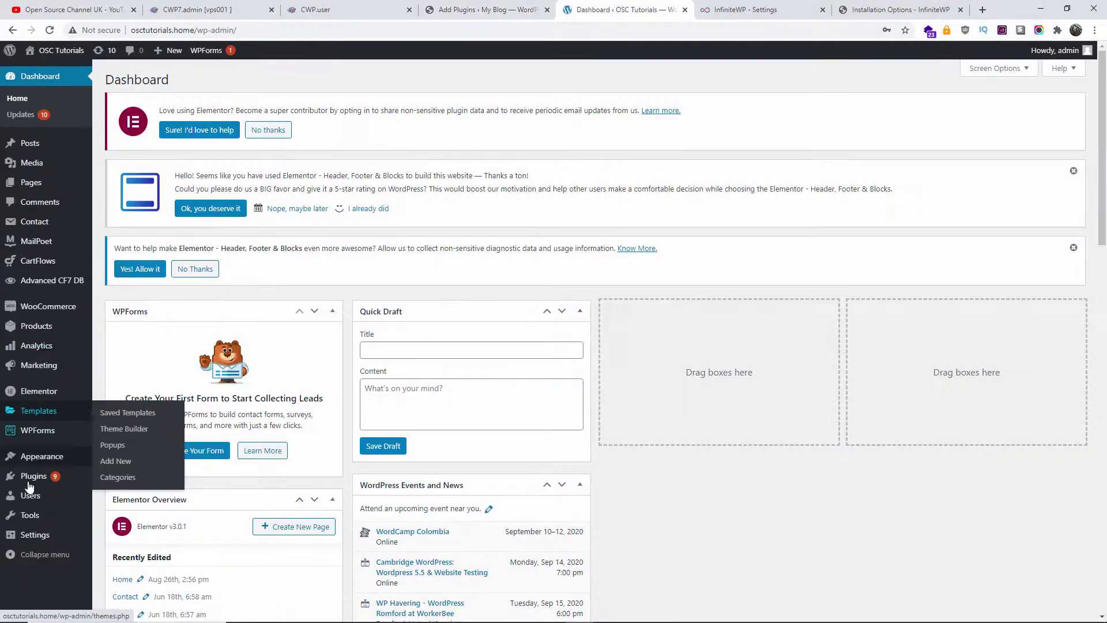
mouse_move(40, 481)
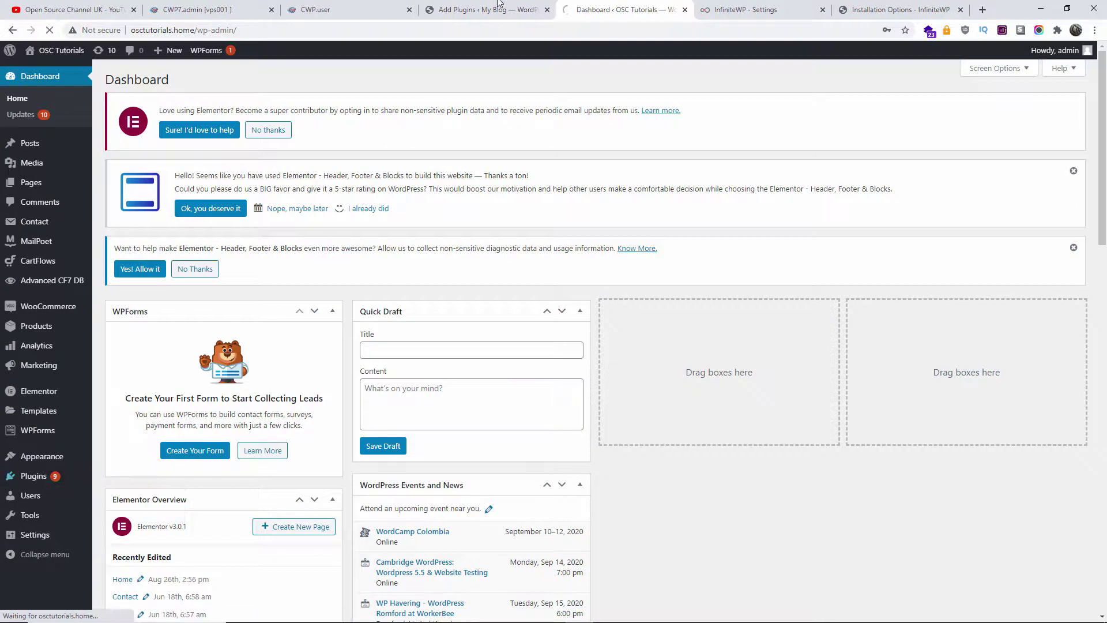
left_click(116, 494)
left_click(499, 7)
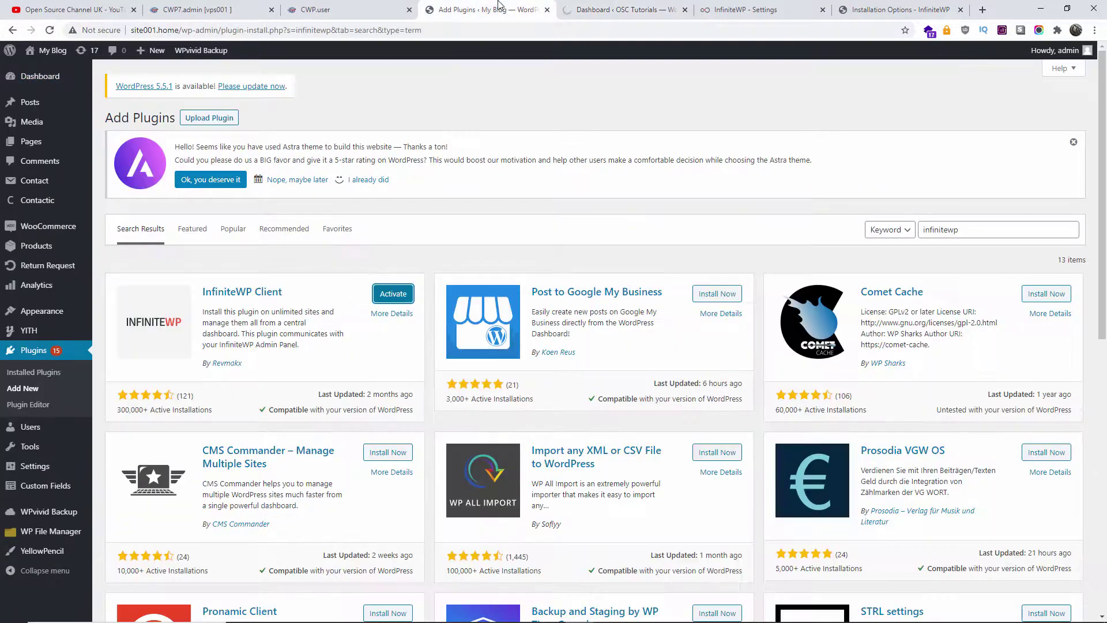
left_click(393, 294)
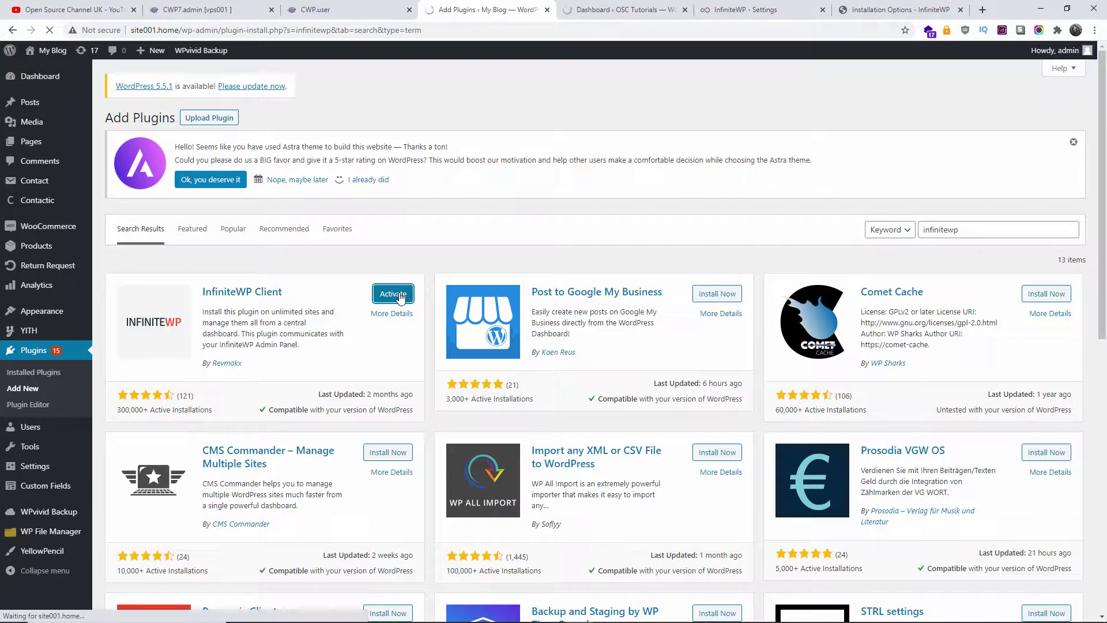
key("ctrl+Tab")
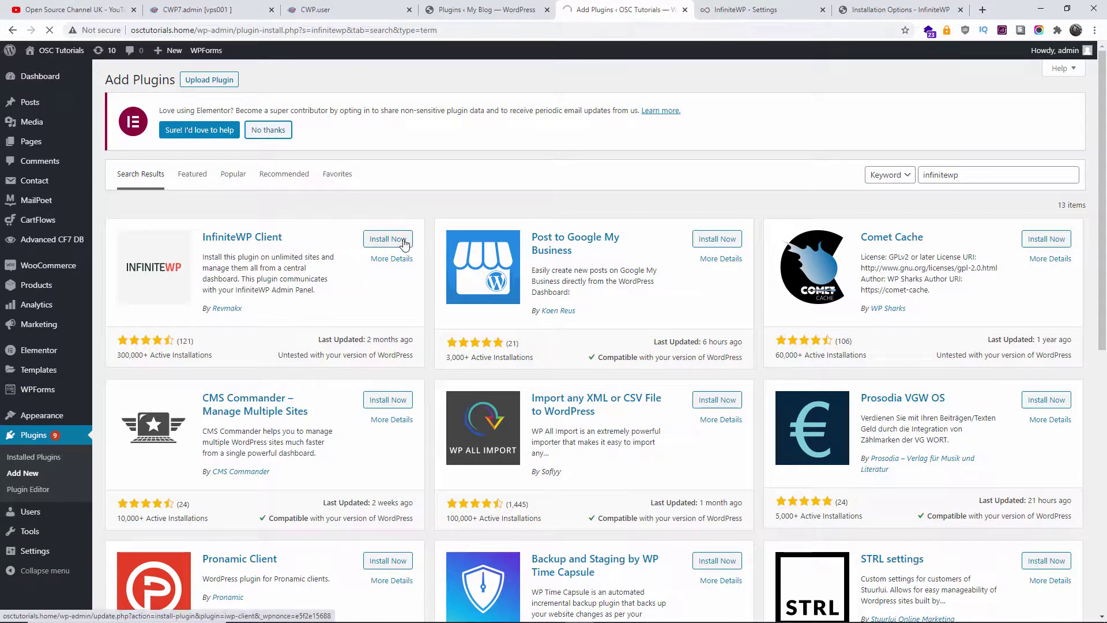
left_click(404, 244)
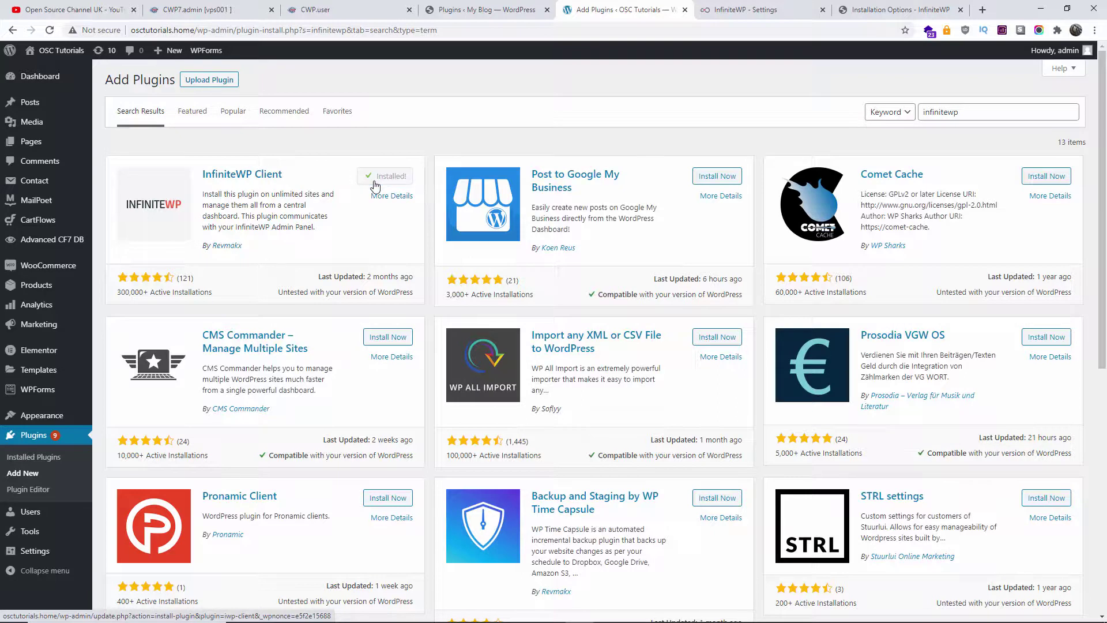
left_click(375, 182)
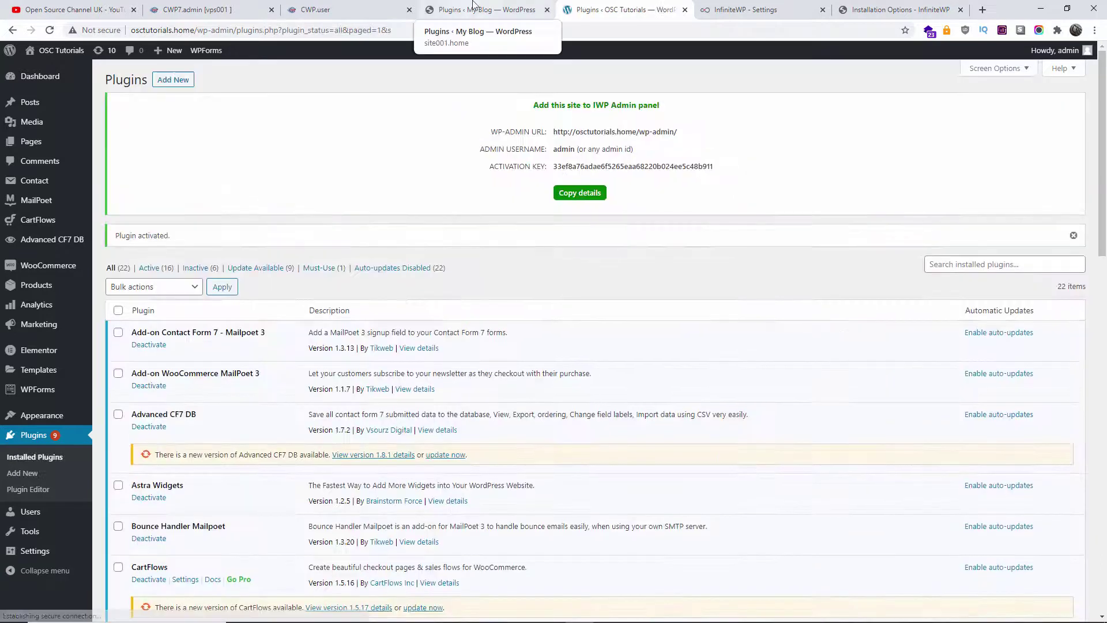
Start adding a website and paste My Blog's wp-admin URL into the form.
left_click(503, 6)
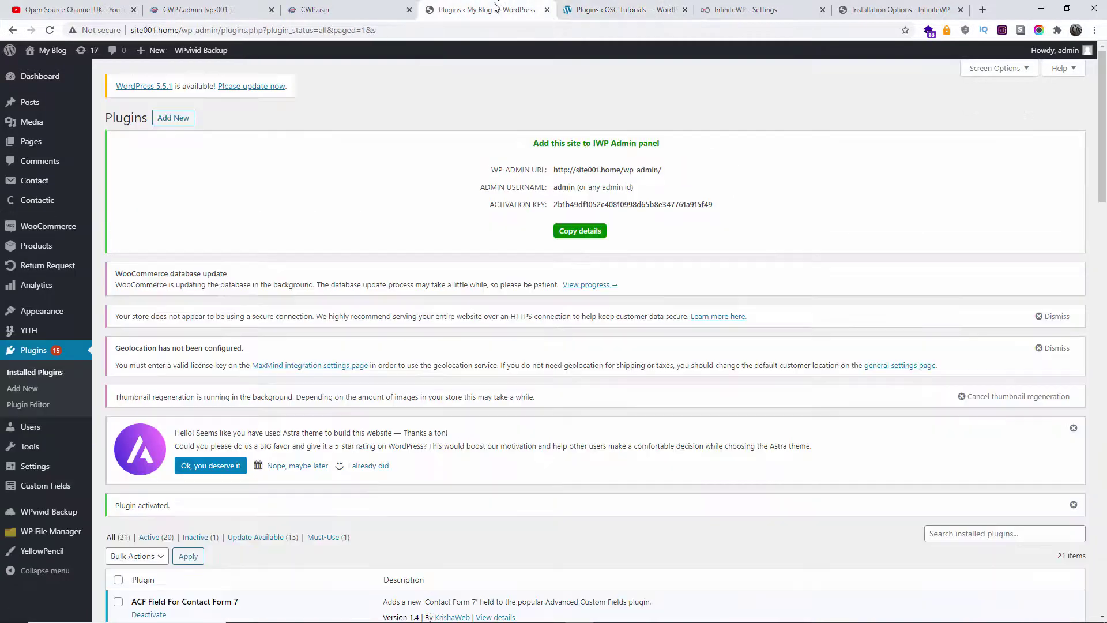
left_click(738, 6)
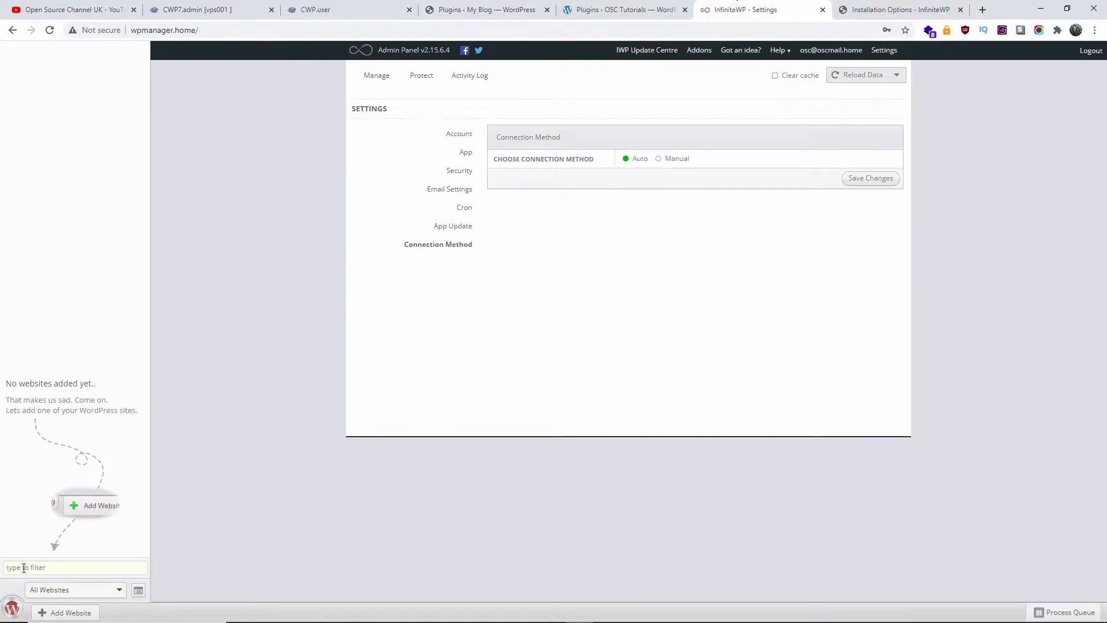
left_click(70, 613)
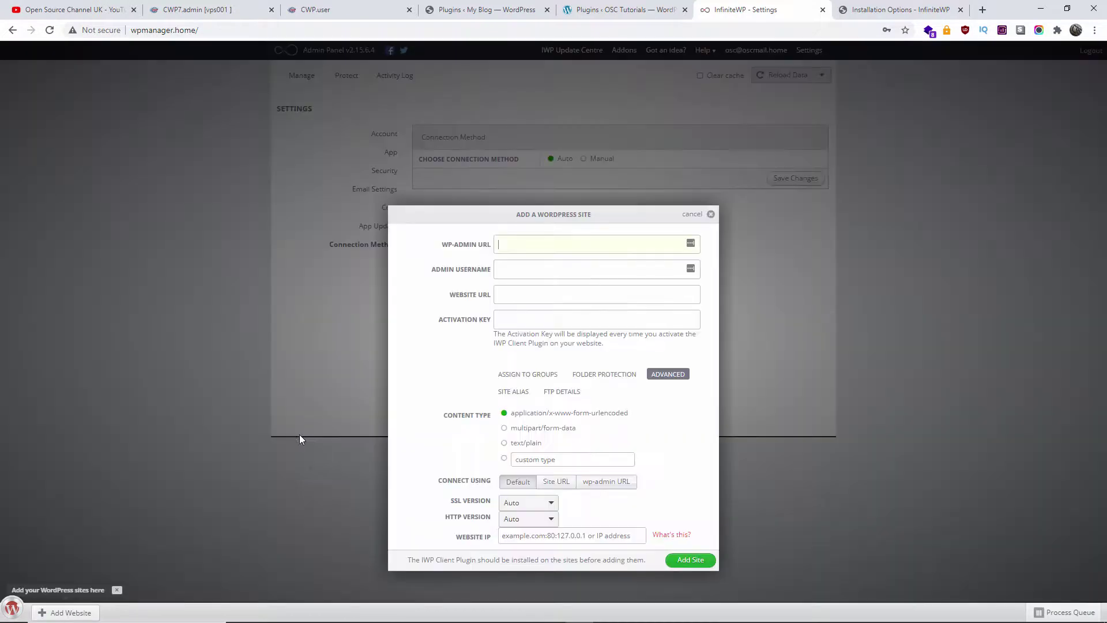
left_click(498, 7)
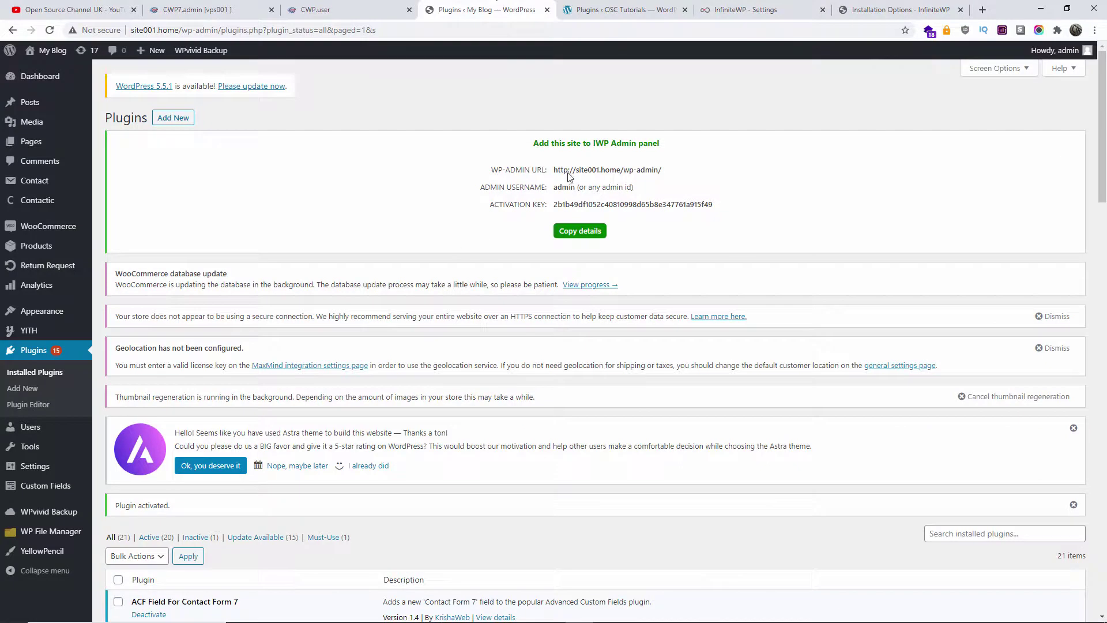
left_click_drag(664, 171, 553, 173)
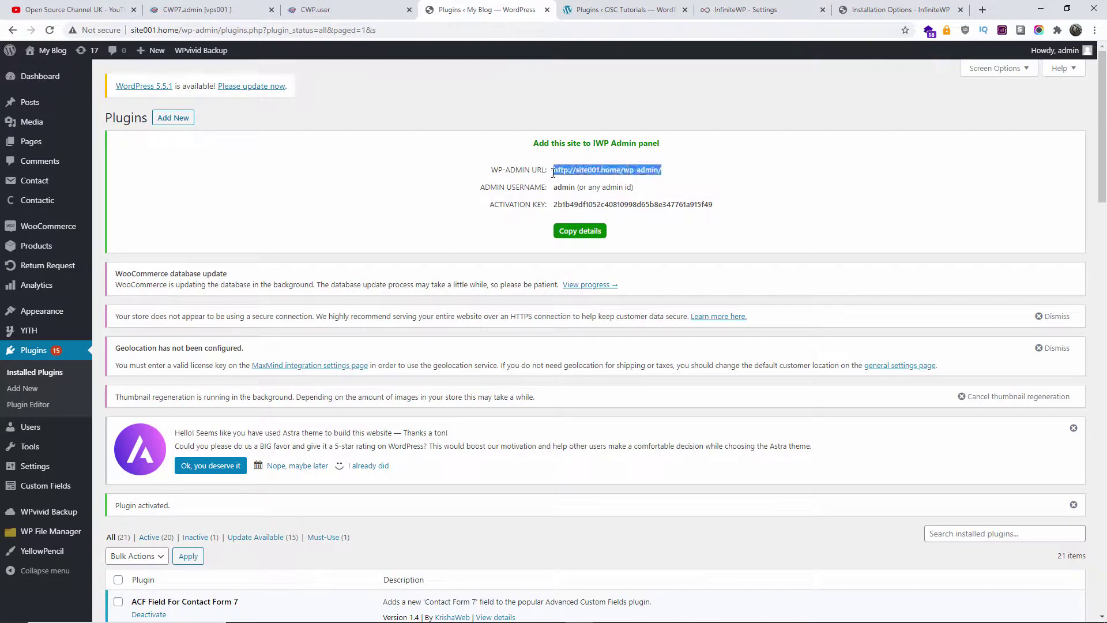
right_click(564, 172)
left_click(583, 180)
left_click(744, 10)
left_click(542, 245)
right_click(542, 246)
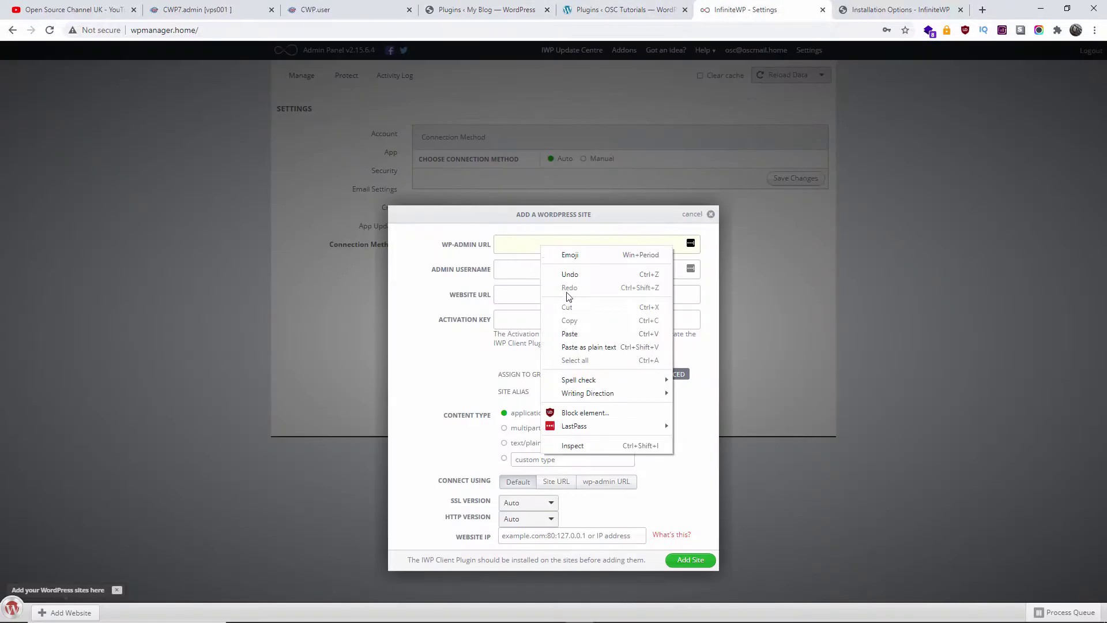
left_click(583, 334)
Copy My Blog's admin username into the form's username field.
left_click(527, 271)
left_click(485, 10)
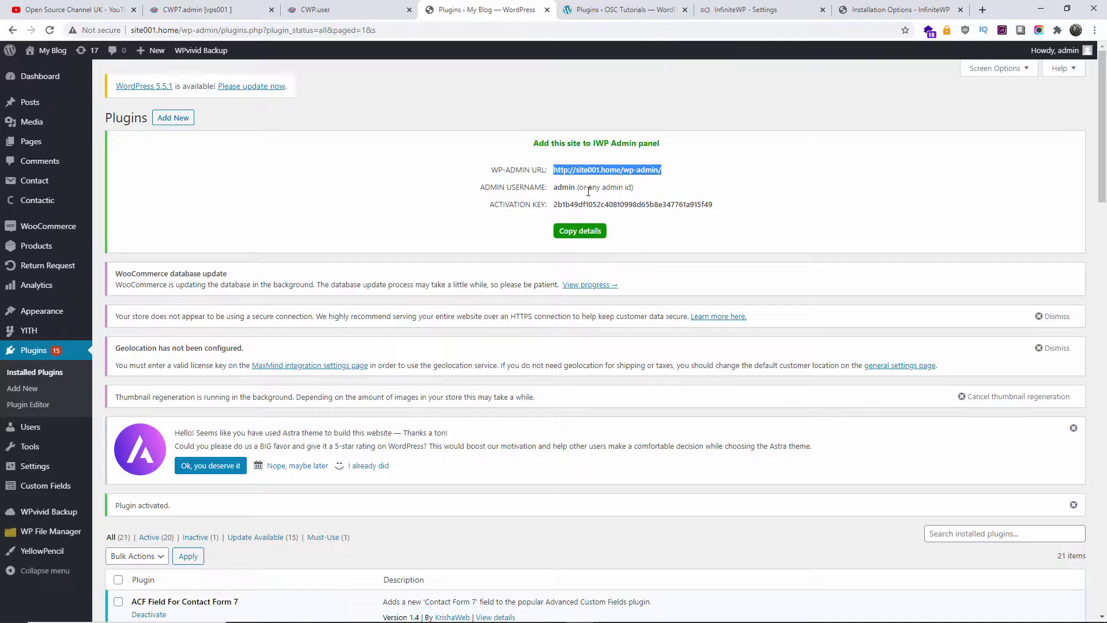
left_click_drag(555, 187, 577, 187)
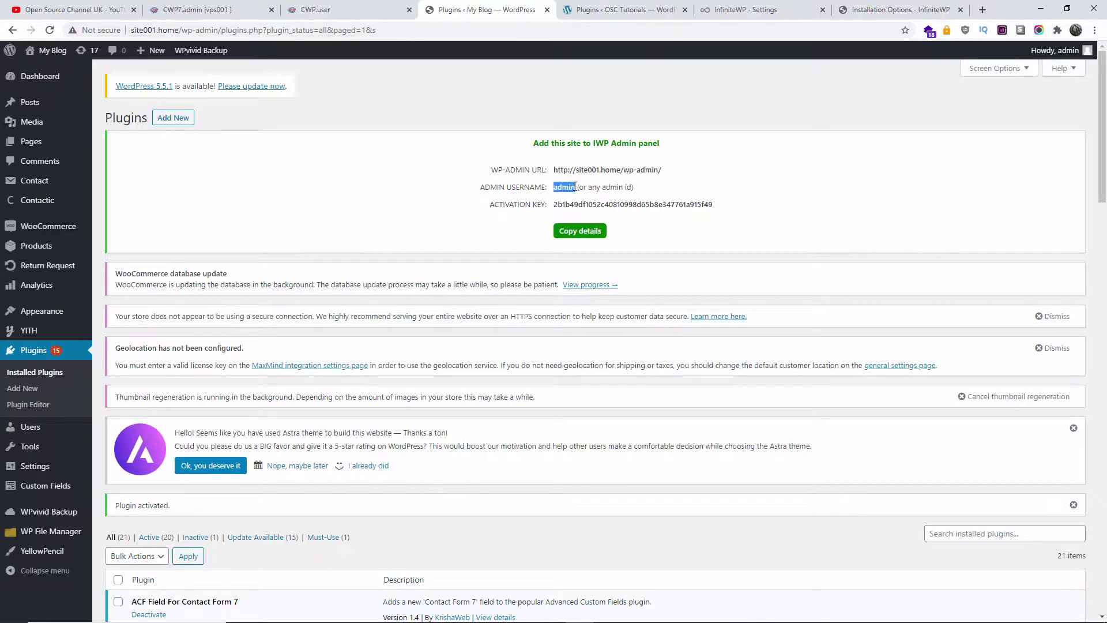
right_click(568, 187)
left_click(582, 194)
left_click(745, 8)
right_click(534, 272)
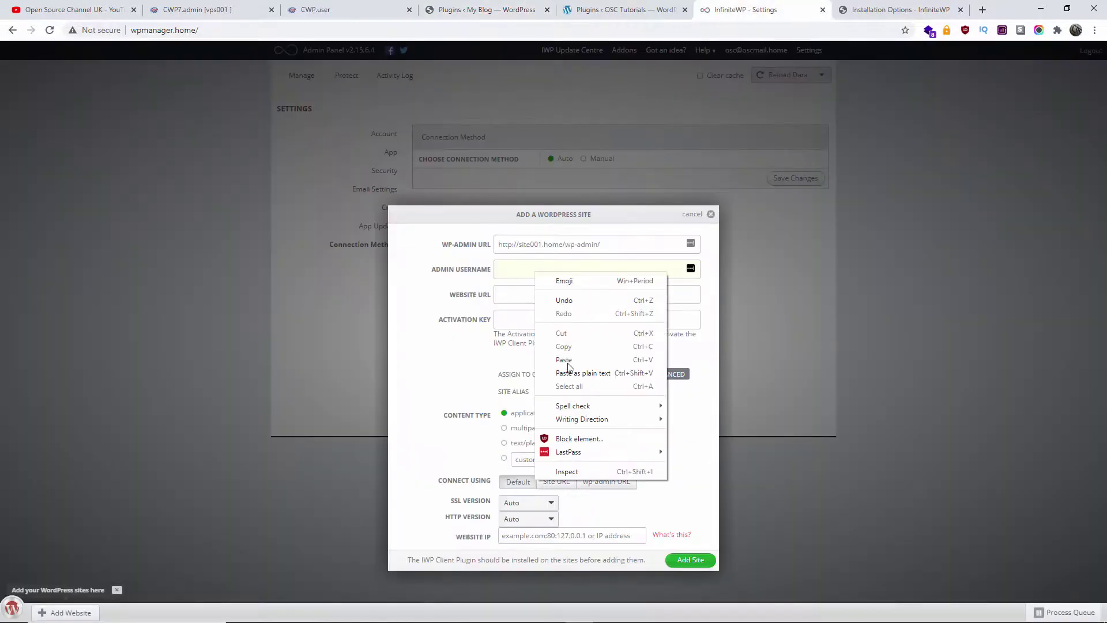
left_click(564, 360)
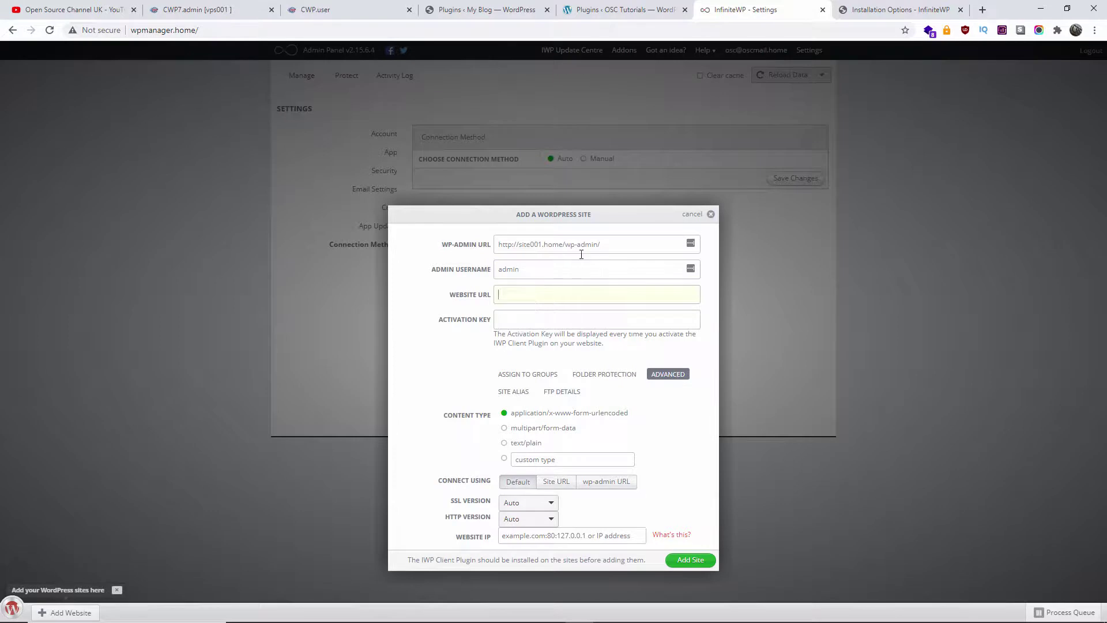
Fill the website URL with the site address taken from the admin URL.
left_click_drag(563, 244, 508, 241)
right_click(508, 241)
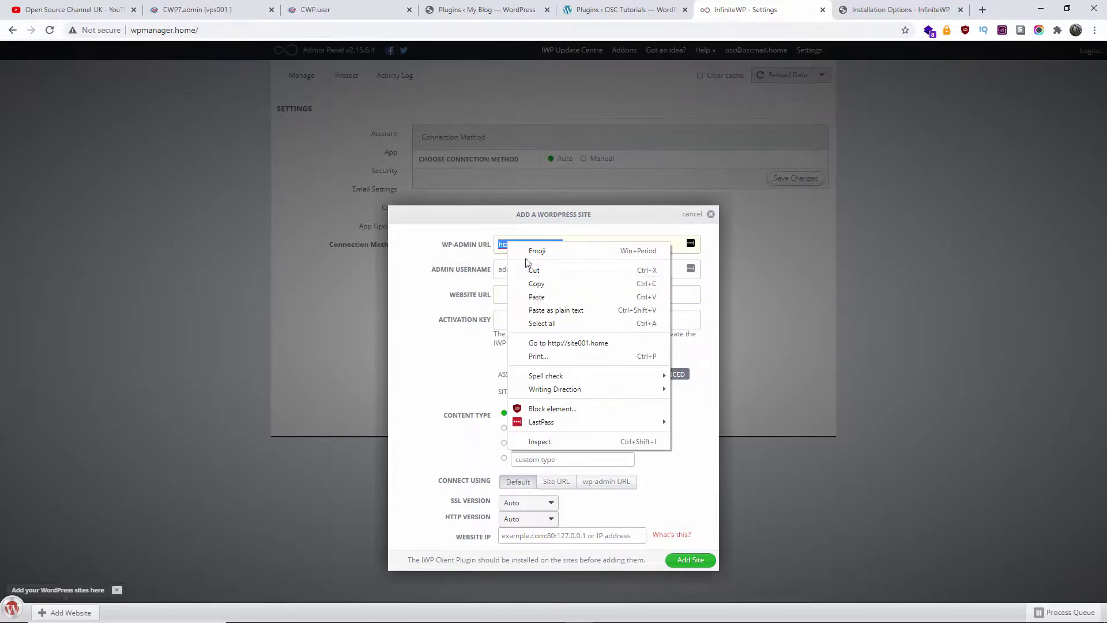
left_click(548, 285)
left_click(535, 296)
right_click(536, 296)
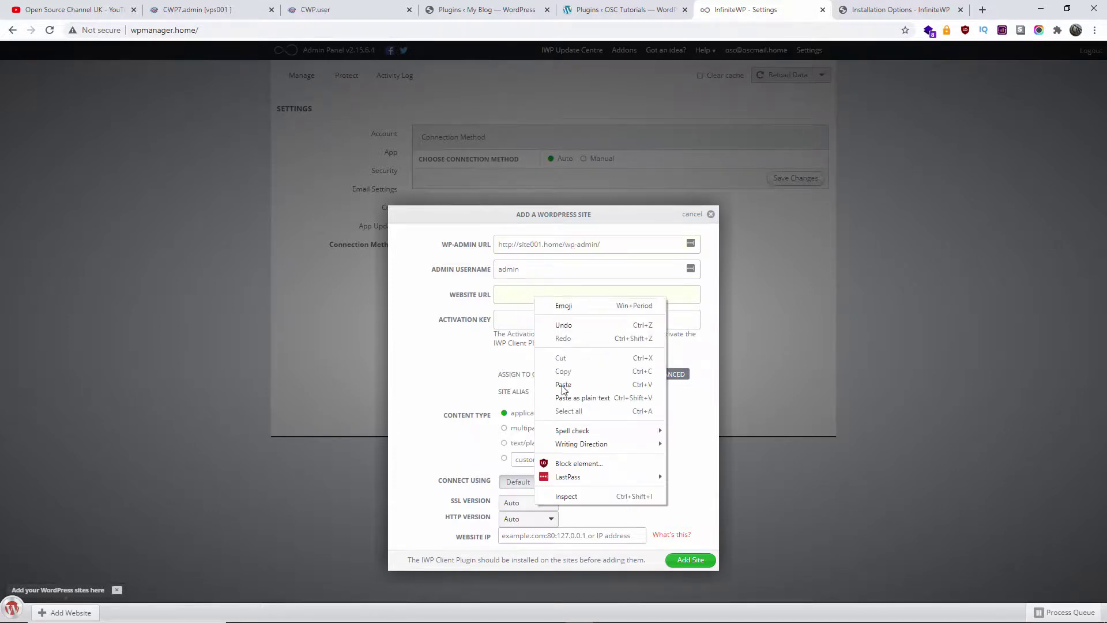
left_click(565, 382)
Copy My Blog's activation key into the activation key field.
left_click(529, 321)
left_click(468, 7)
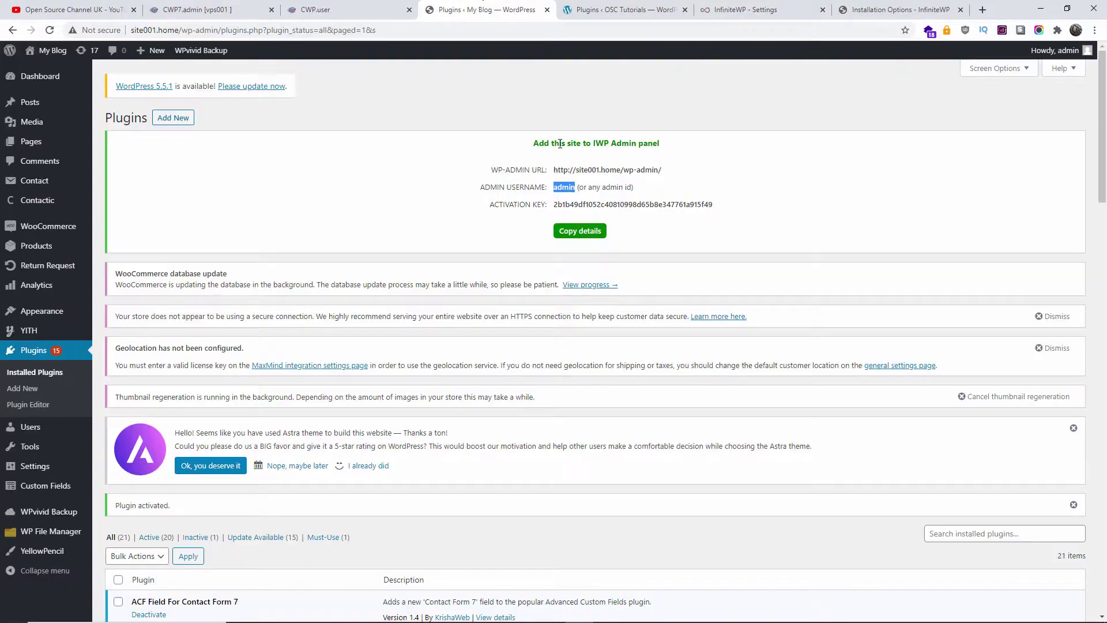
left_click_drag(716, 205, 558, 206)
right_click(561, 207)
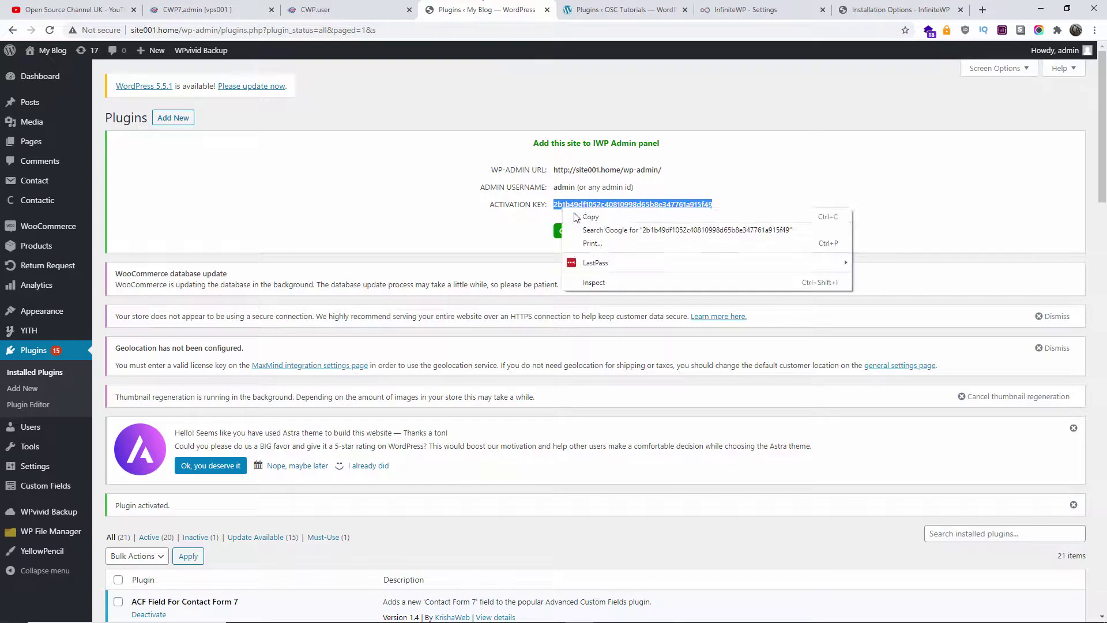
left_click(588, 218)
left_click(734, 7)
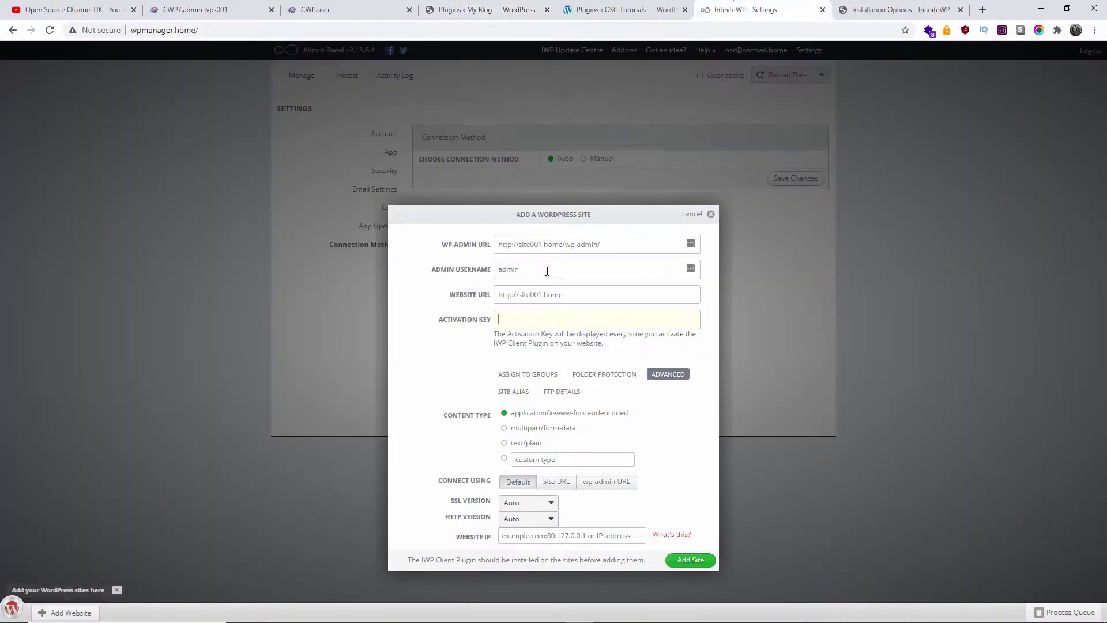
right_click(532, 325)
left_click(583, 413)
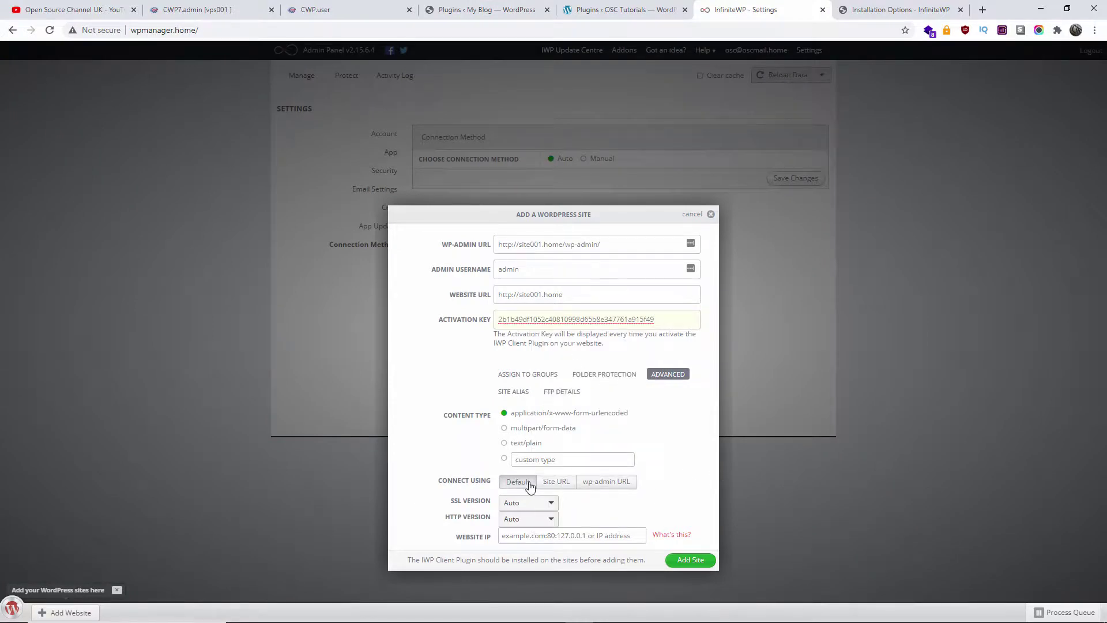
Try the Site URL and wp-admin URL connection options, leaving Default and SSL on Auto.
left_click(552, 488)
left_click(599, 484)
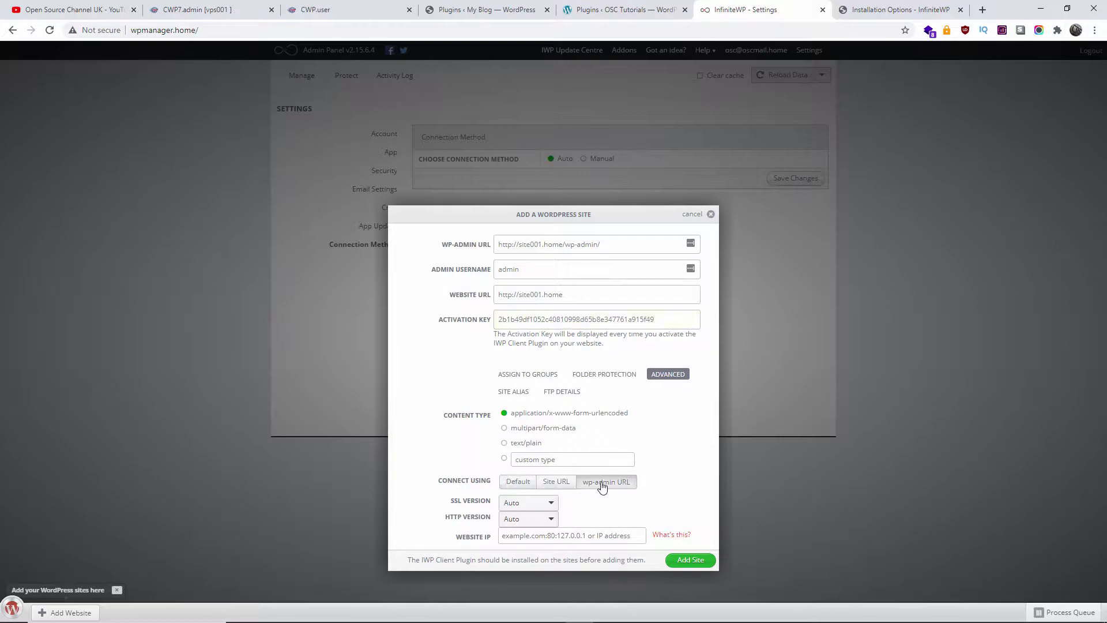
left_click(517, 488)
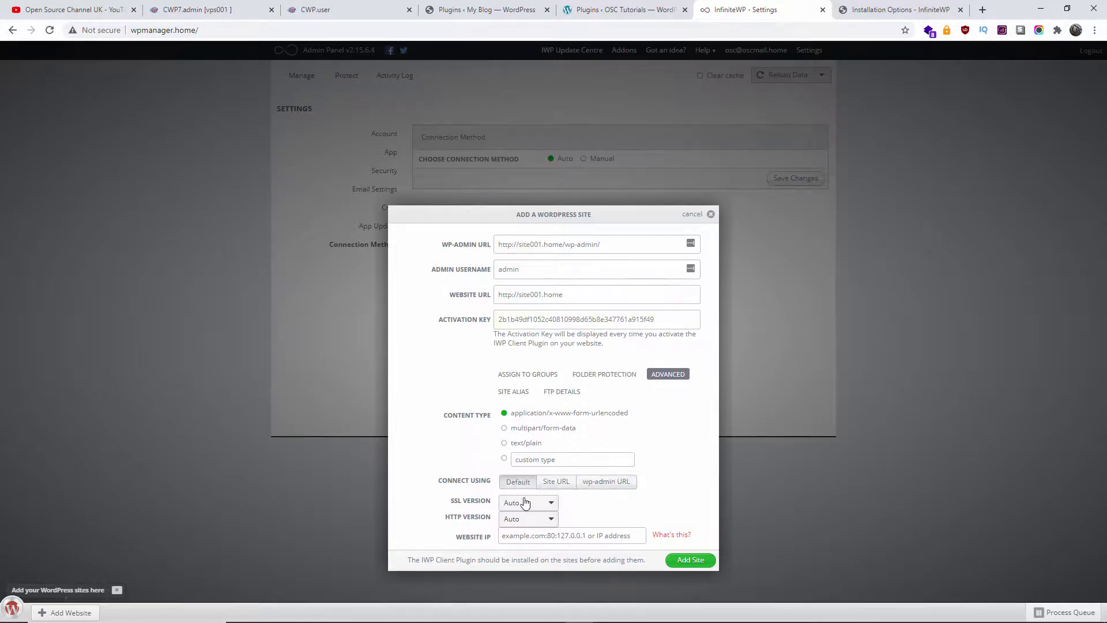
left_click(525, 503)
left_click(525, 503)
Postpone the IWP Client Plugin update, check site001.home's details, and switch to OSC Tutorials' plugins page.
type("192")
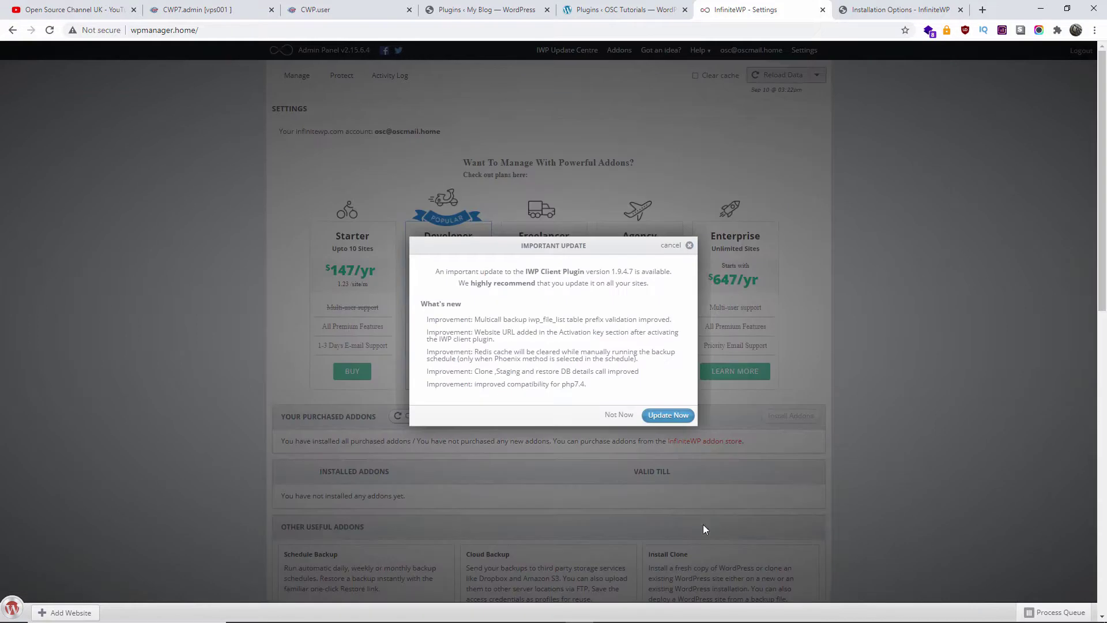
left_click(617, 415)
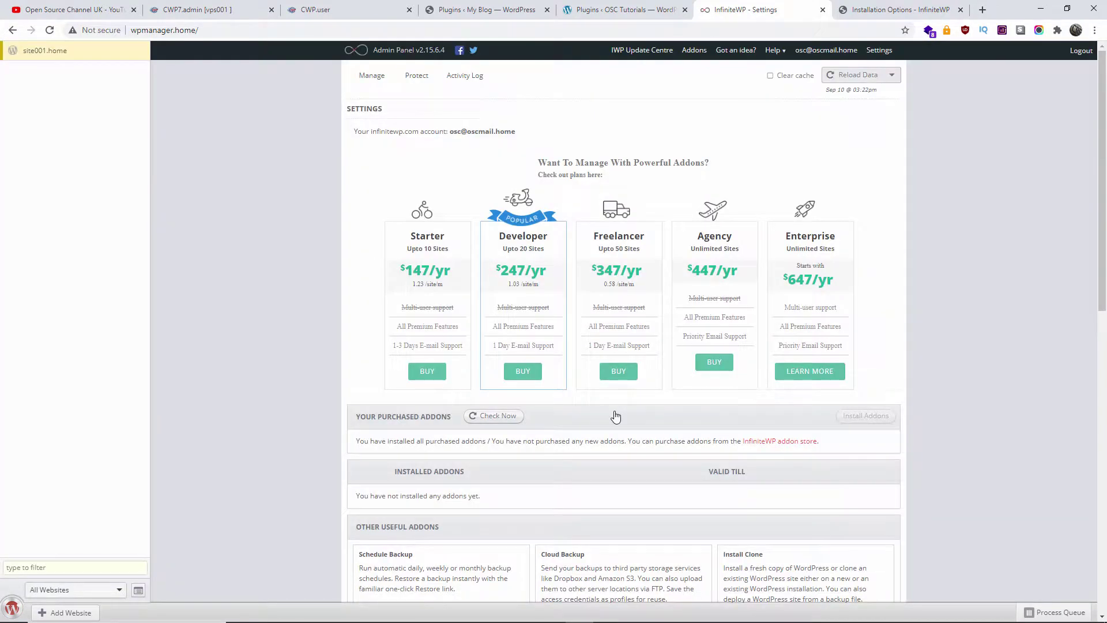
mouse_move(46, 53)
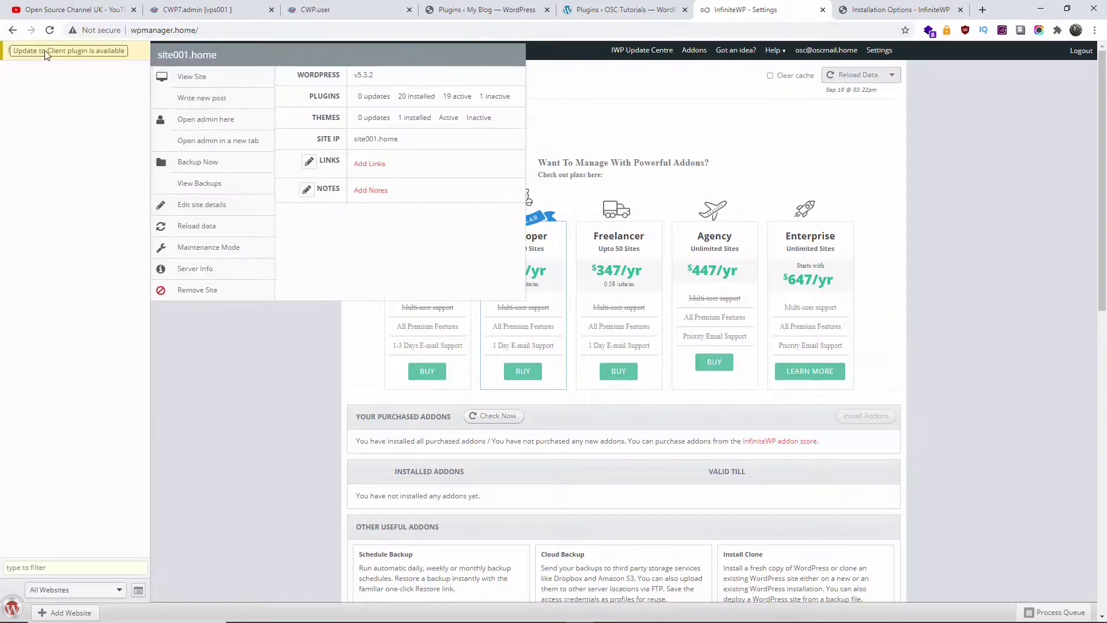
left_click(637, 13)
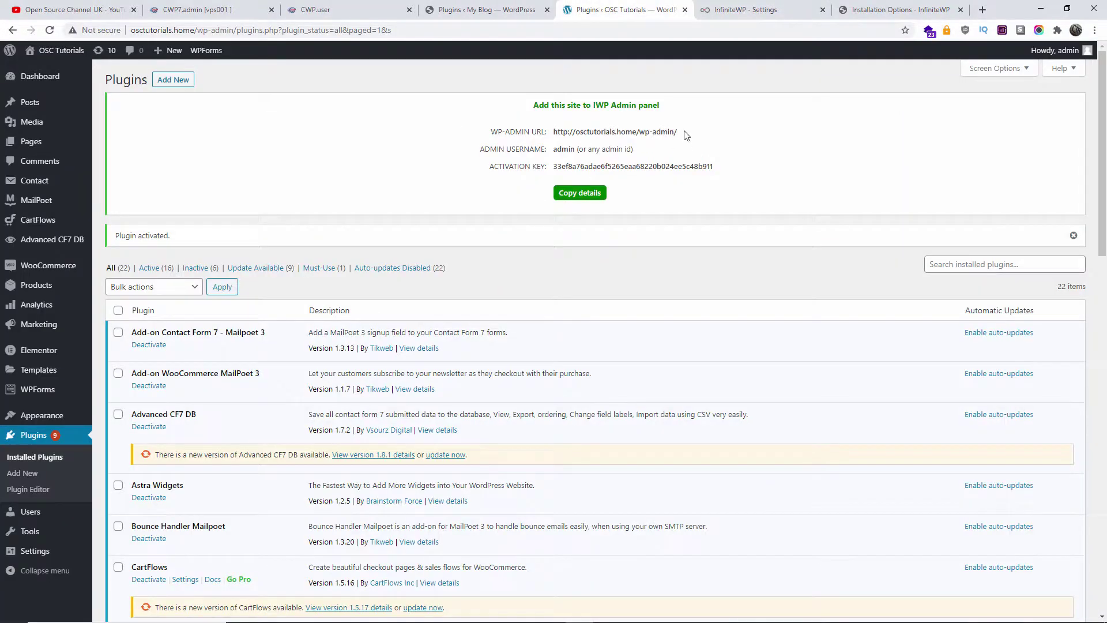
Copy OSC Tutorials' admin URL and paste it into a new Add Website form.
left_click_drag(683, 134, 554, 140)
right_click(564, 133)
left_click(593, 151)
key("ctrl+Tab")
left_click(63, 615)
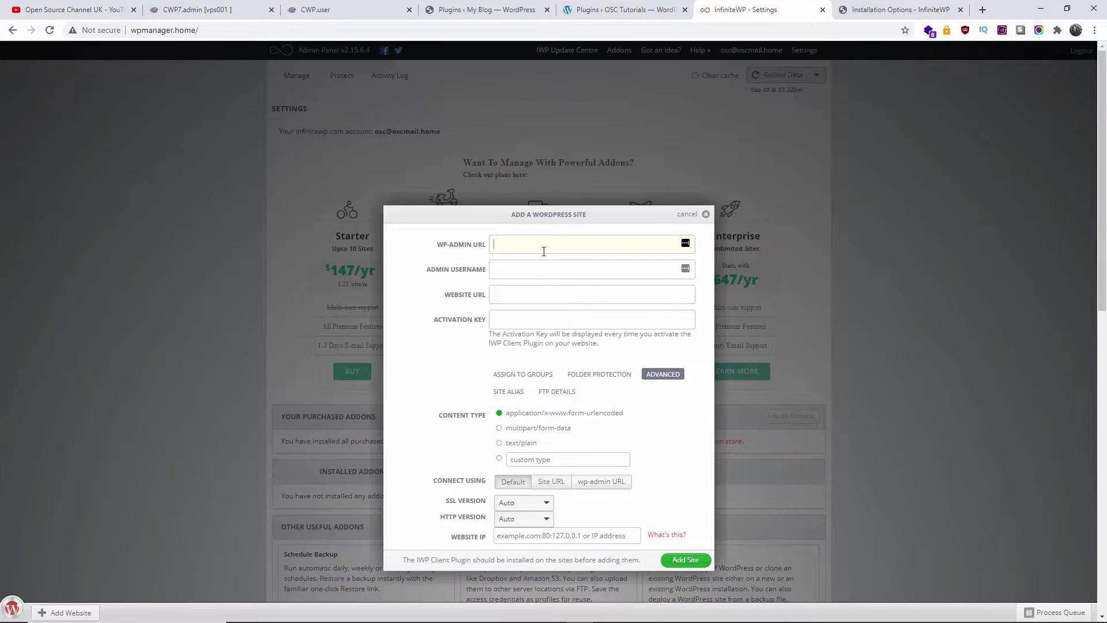
right_click(550, 247)
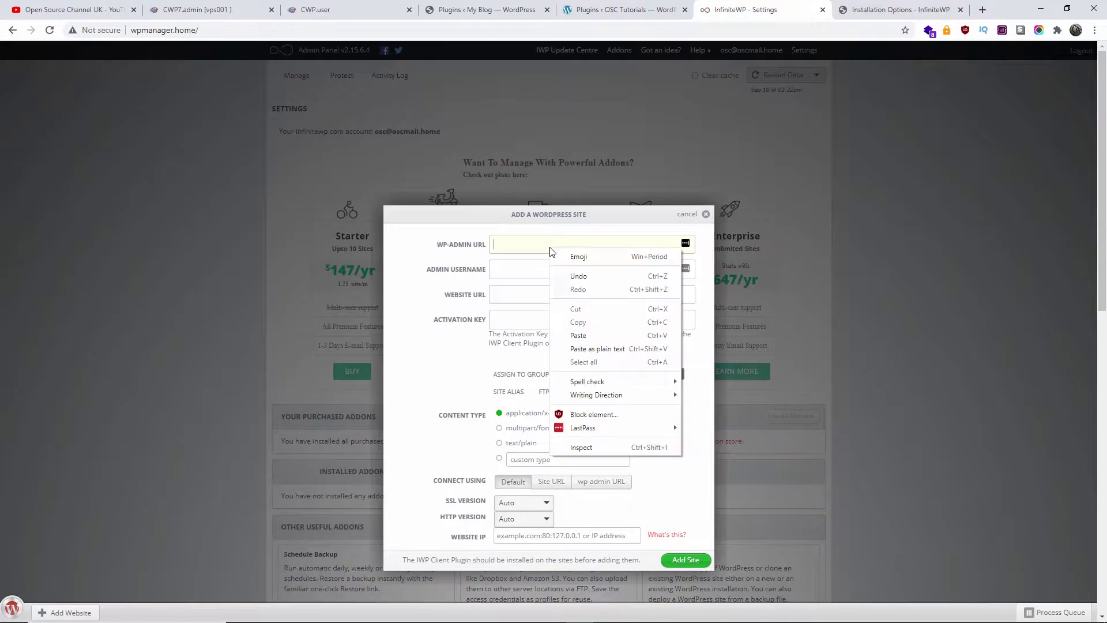
left_click(584, 337)
Set the website URL without the trailing wp-admin/ and enter the admin username.
right_click(522, 296)
left_click(556, 385)
left_click_drag(575, 296, 658, 285)
key("BackSpace")
left_click(620, 263)
type("admin")
Paste OSC Tutorials' activation key and enter website IP 192.168.1.176.
left_click(623, 10)
left_click_drag(551, 168, 716, 168)
right_click(716, 168)
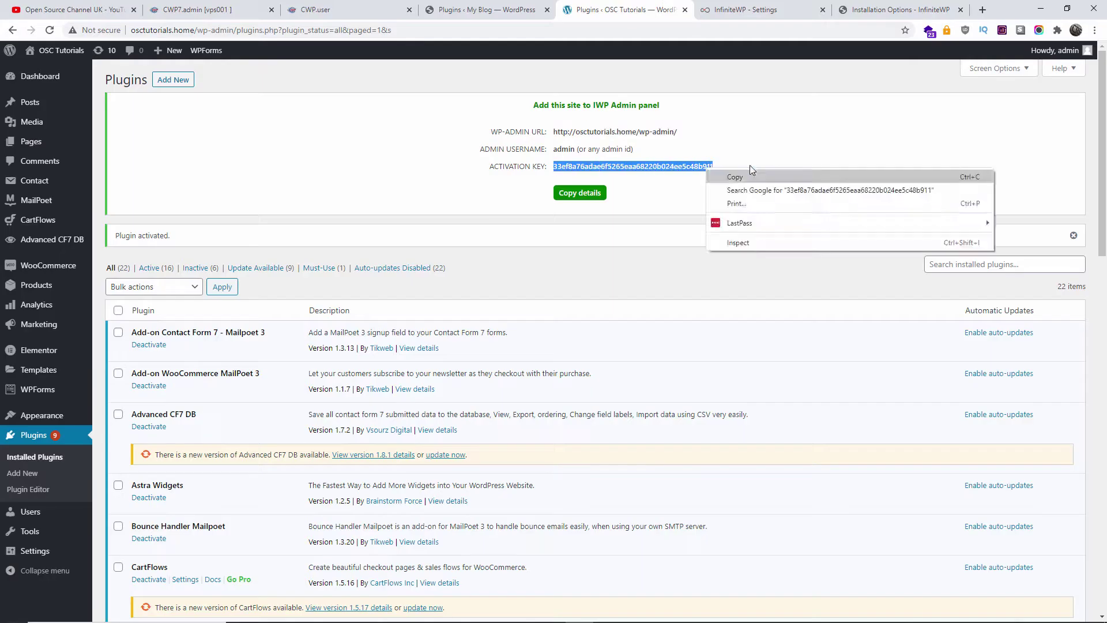
left_click(744, 177)
left_click(761, 10)
left_click(534, 323)
key("ctrl+v")
left_click(576, 535)
type("192.168.1")
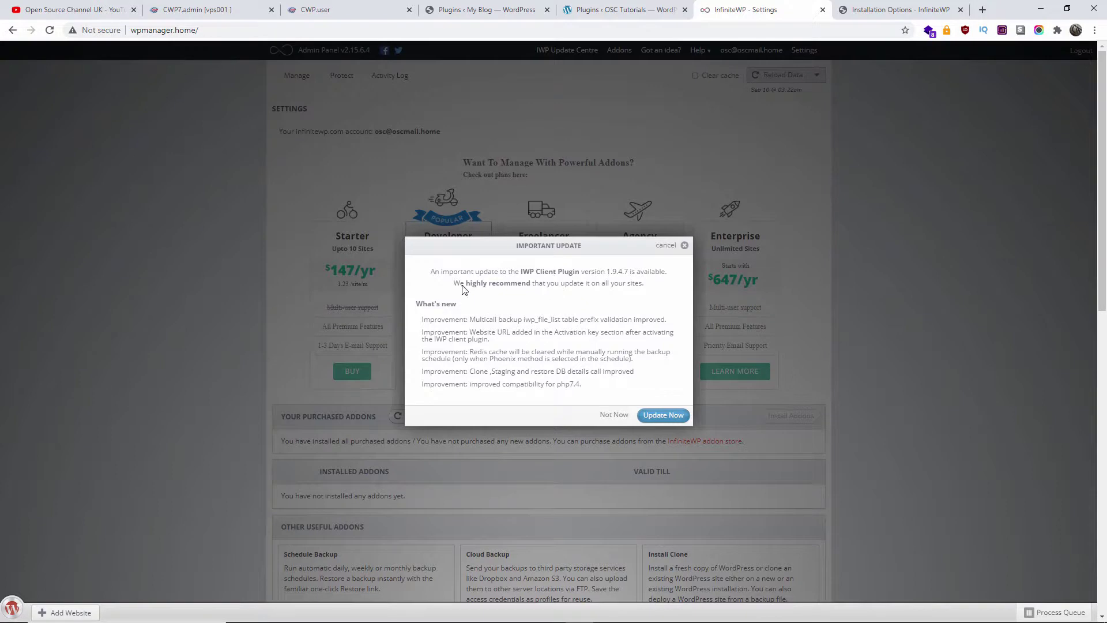
Update the IWP Client Plugin on both sites and view the update job details.
left_click_drag(429, 272, 664, 271)
left_click(583, 315)
left_click_drag(539, 283, 454, 284)
left_click(663, 415)
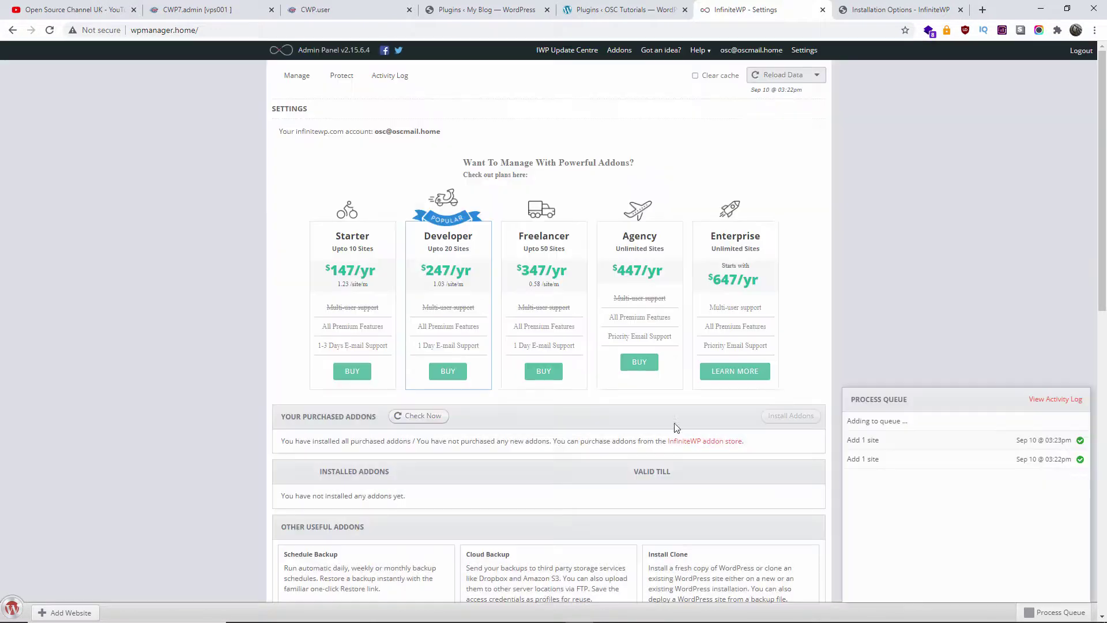
left_click(954, 427)
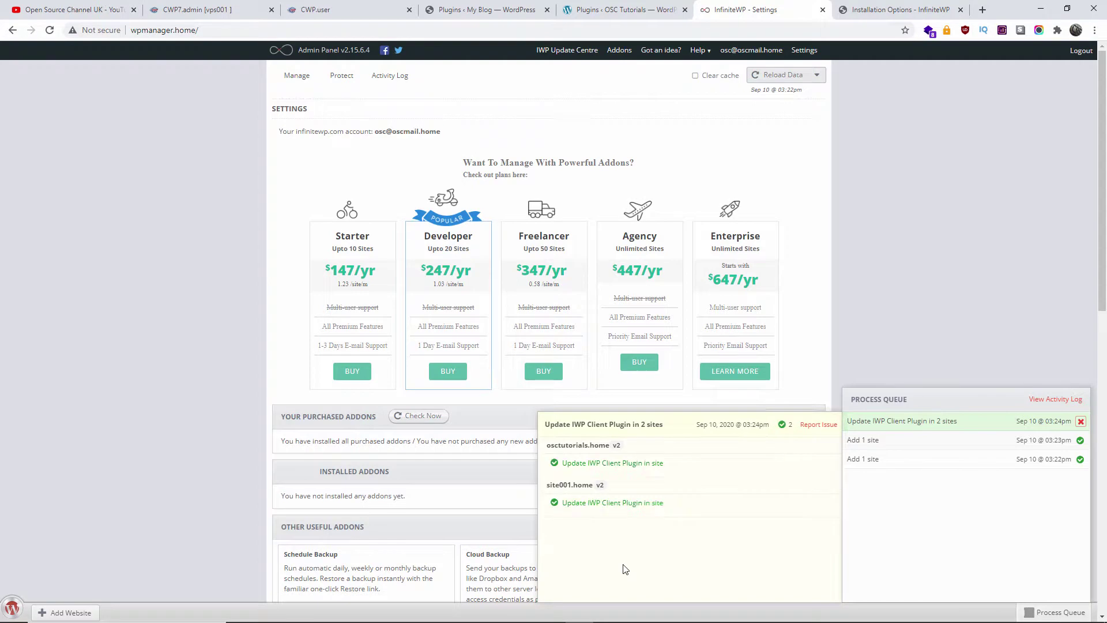
Run Update All on the Updates page and confirm it.
left_click(294, 91)
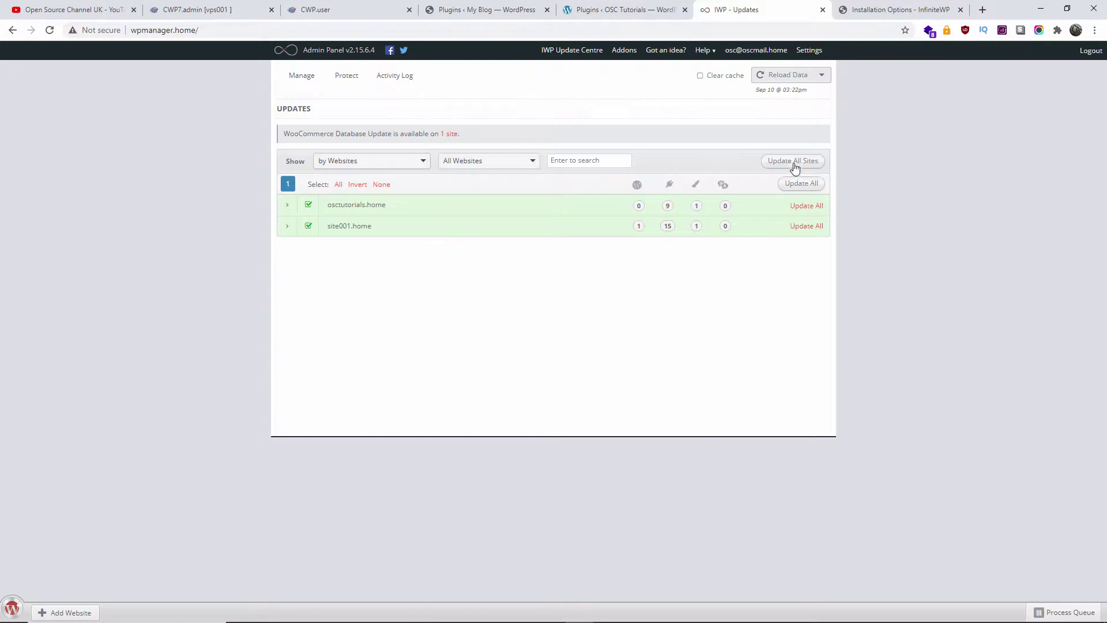
left_click(804, 186)
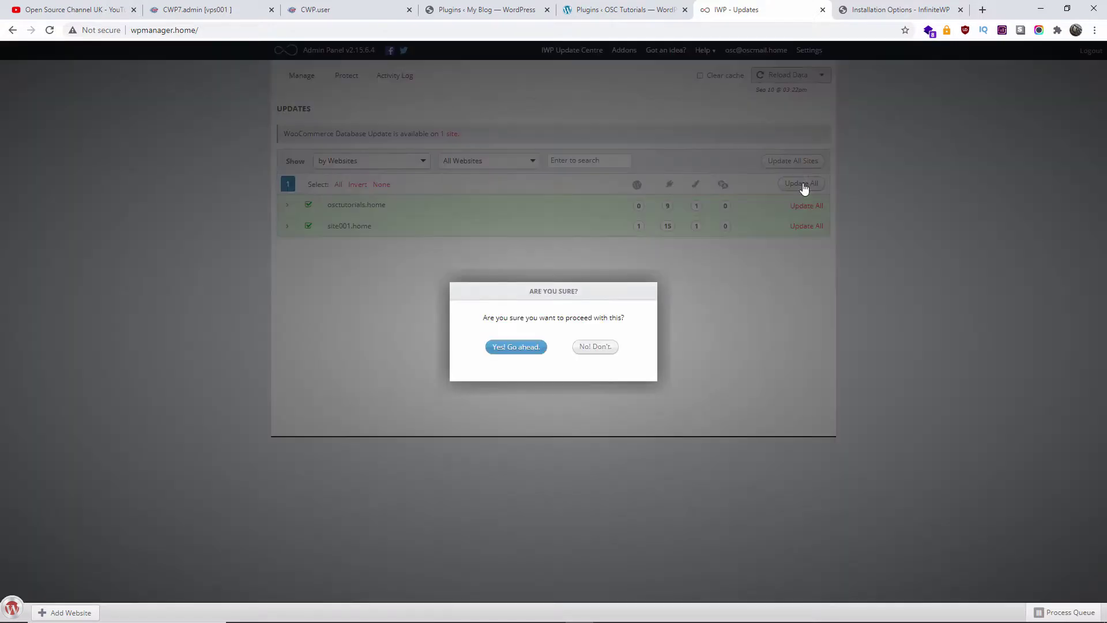
left_click(512, 348)
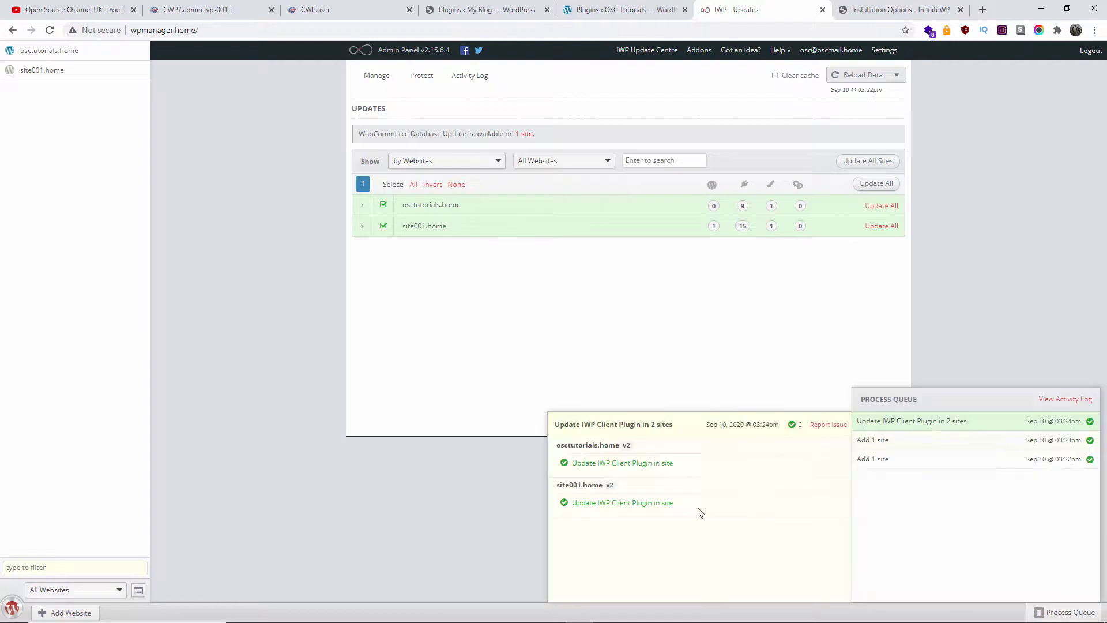
Open the Dashboard on both the OSC Tutorials and My Blog WordPress sites.
left_click(628, 8)
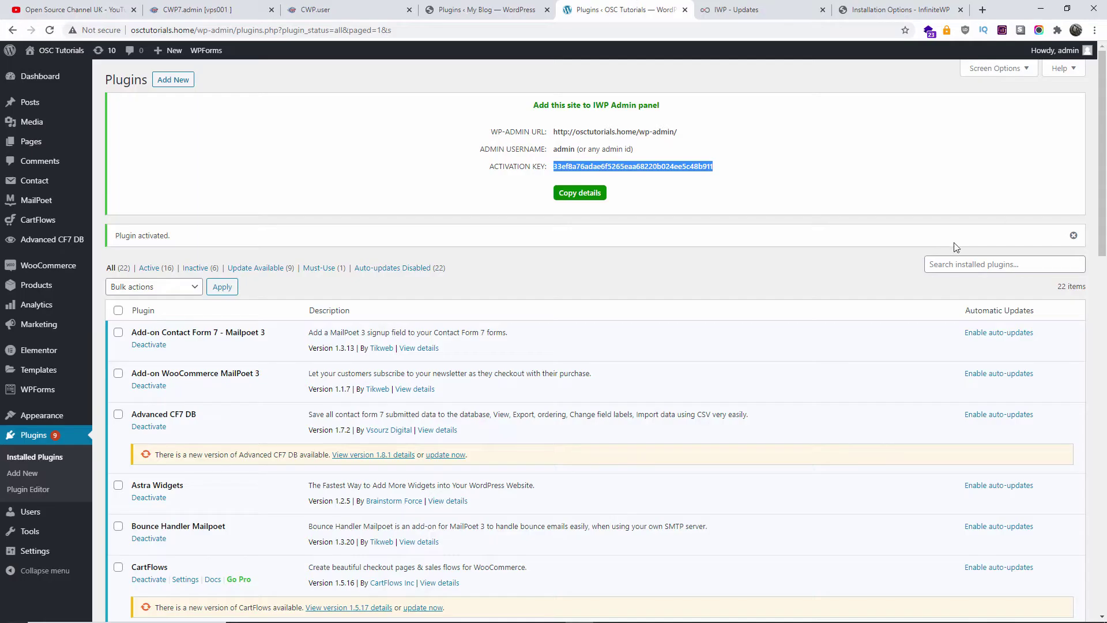
left_click(47, 75)
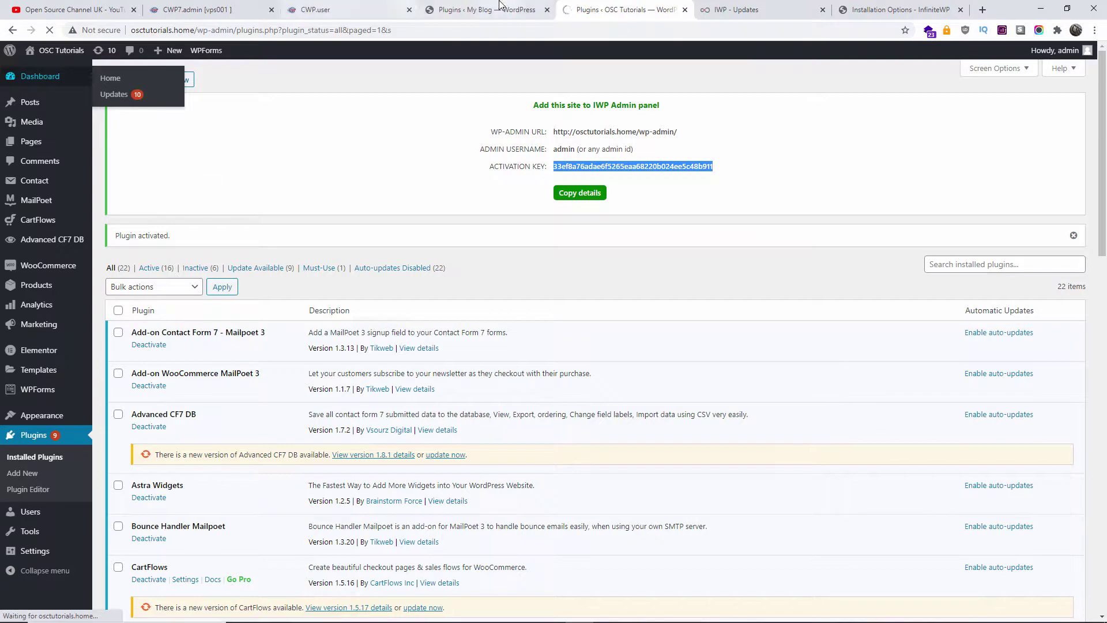
left_click(465, 10)
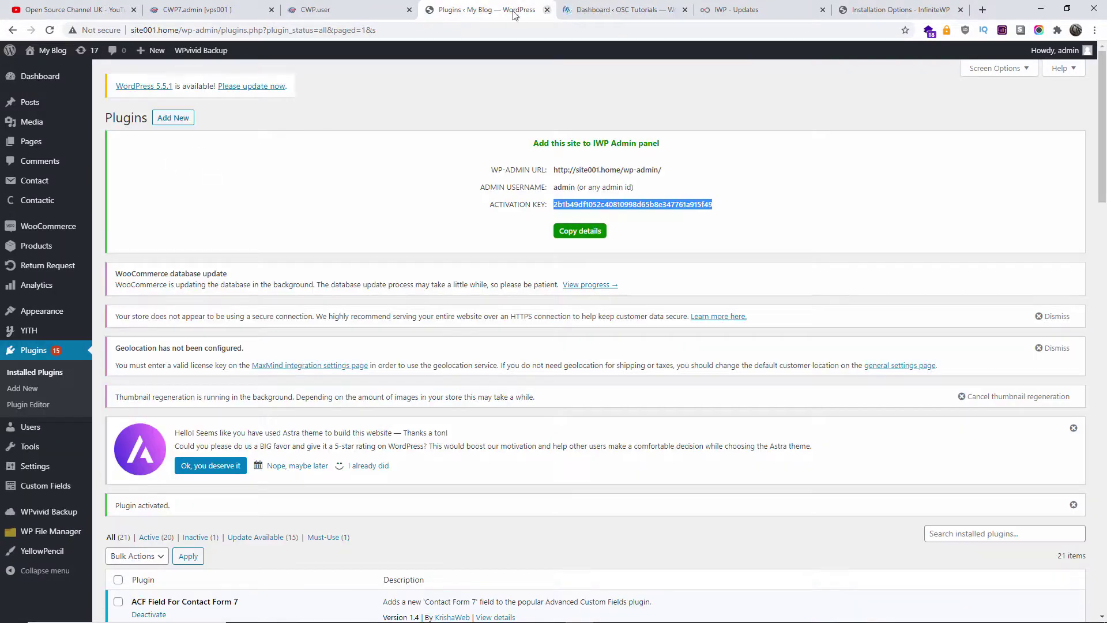
left_click(40, 76)
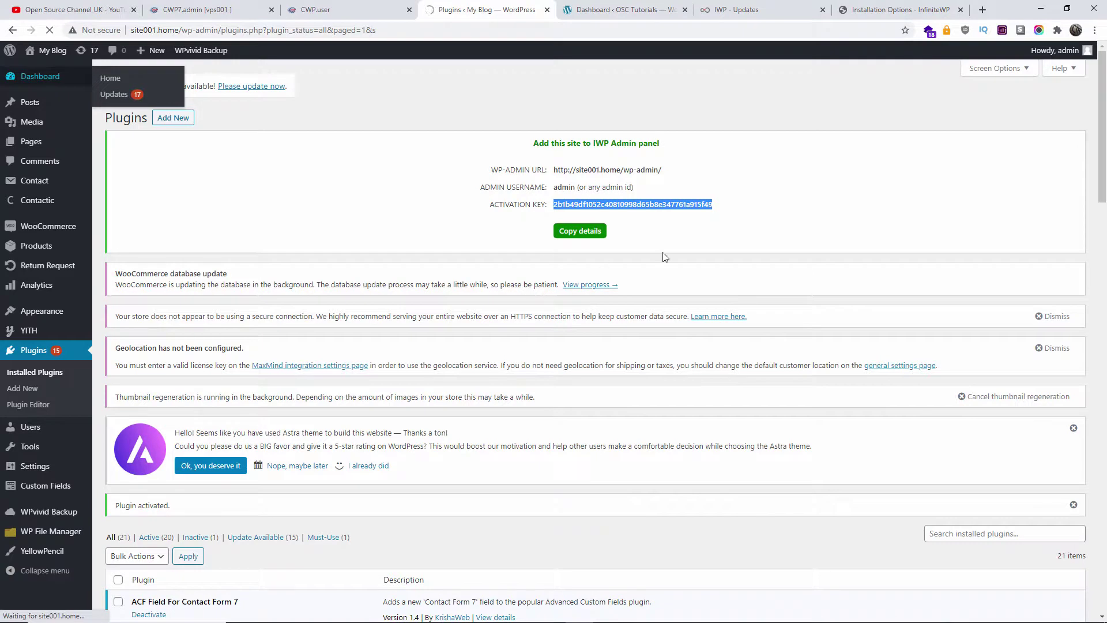
Log out of the OSC Tutorials admin, then out of the My Blog admin.
left_click(637, 5)
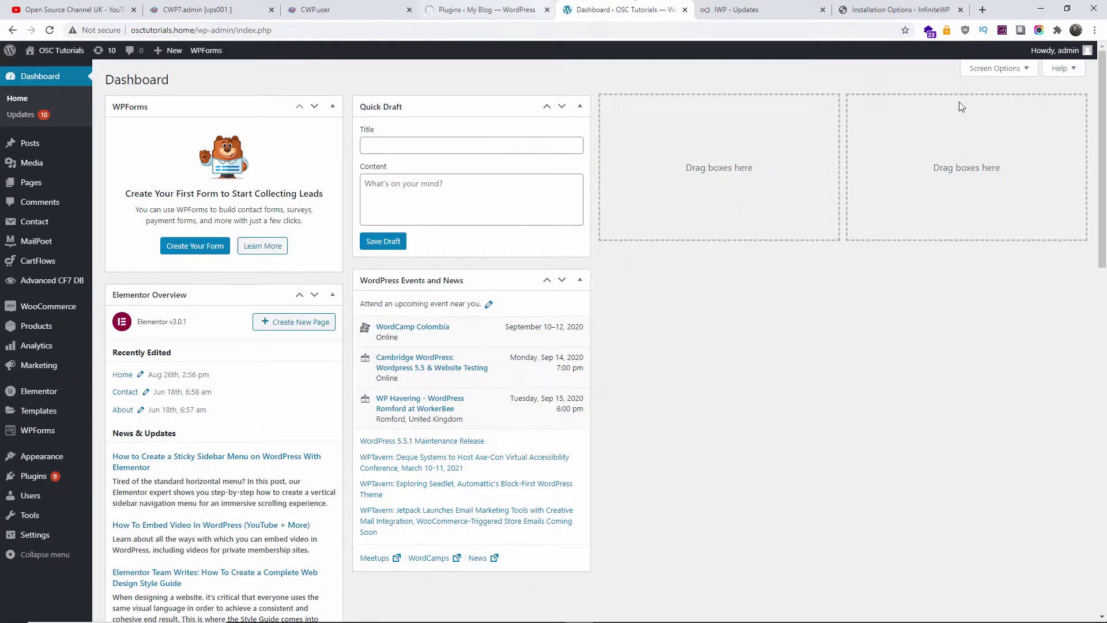
mouse_move(1055, 50)
left_click(1017, 109)
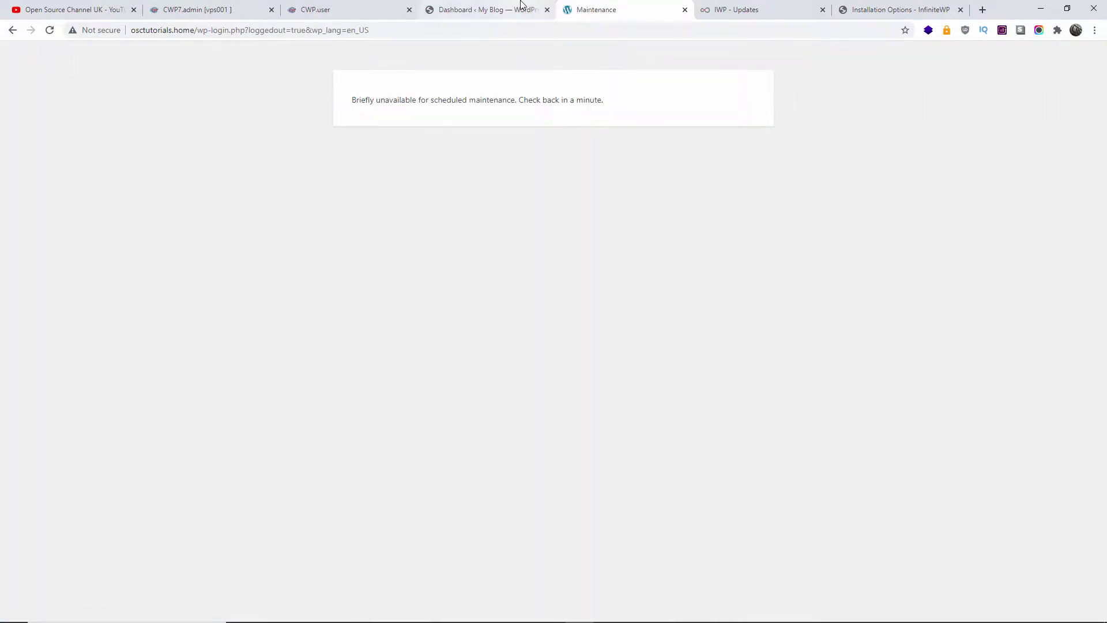
left_click(511, 8)
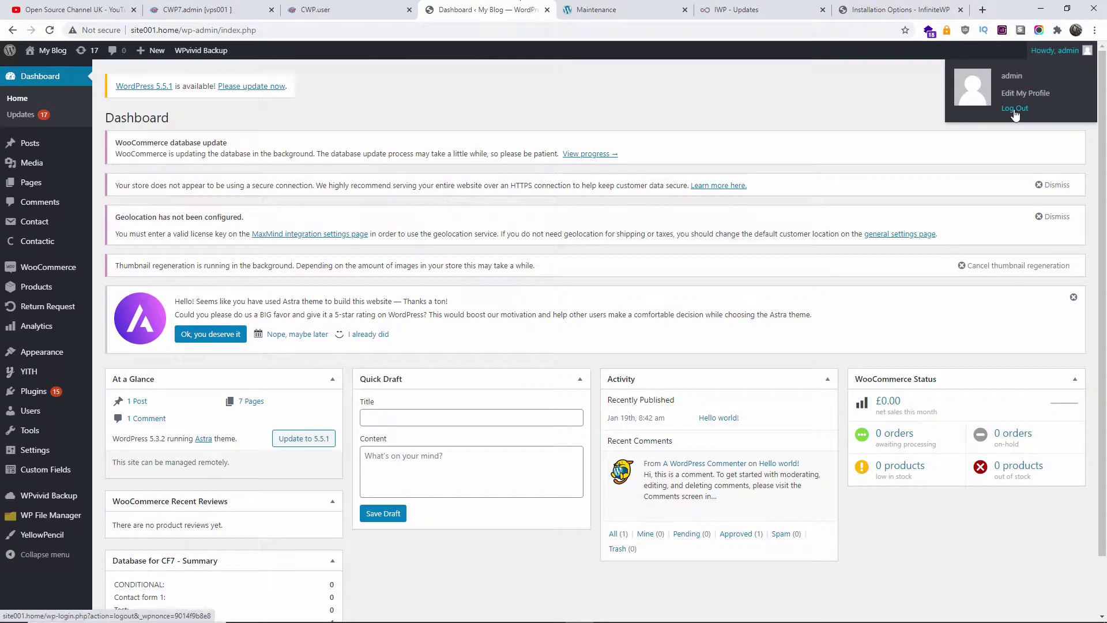
left_click(749, 10)
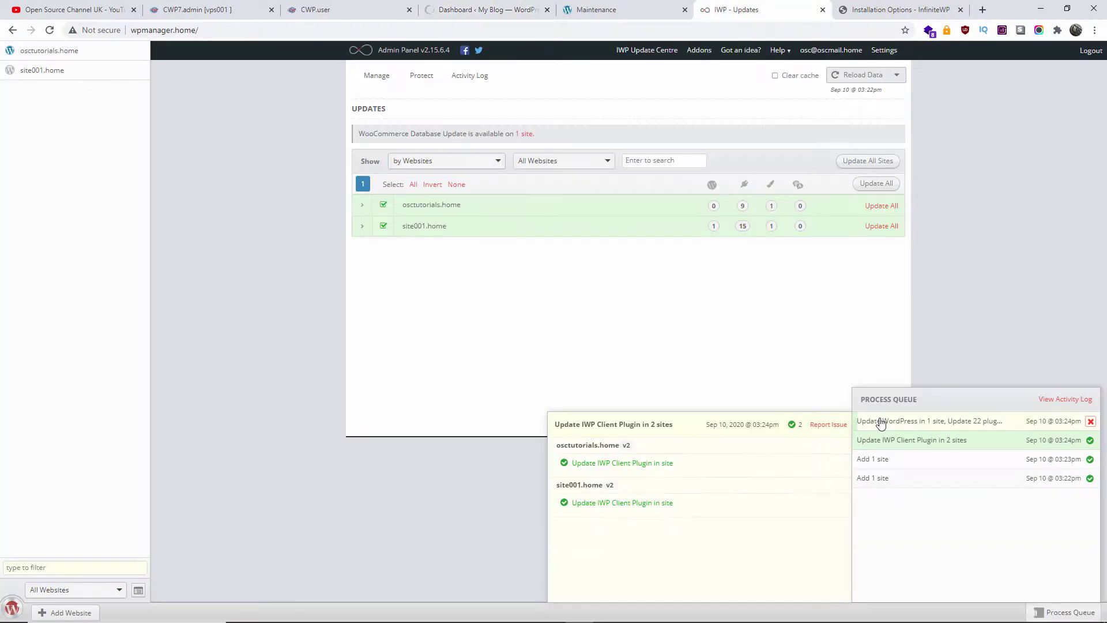
Open the 'Update WordPress in 1 site' job details and scroll through its results.
left_click(972, 425)
scroll(748, 489, "down", 3)
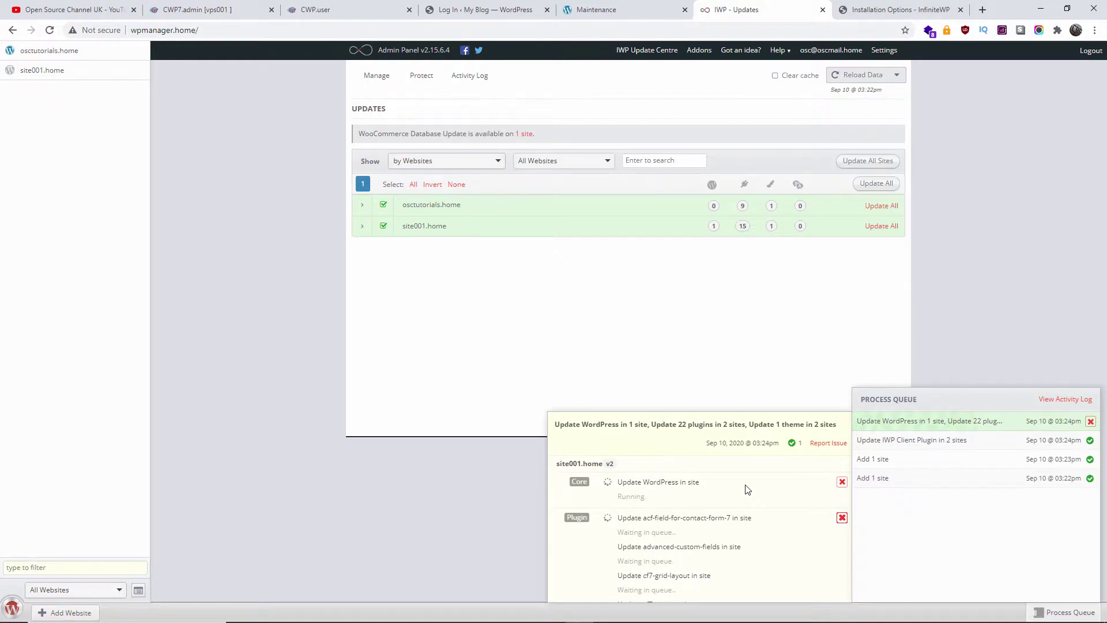
scroll(747, 489, "down", 10)
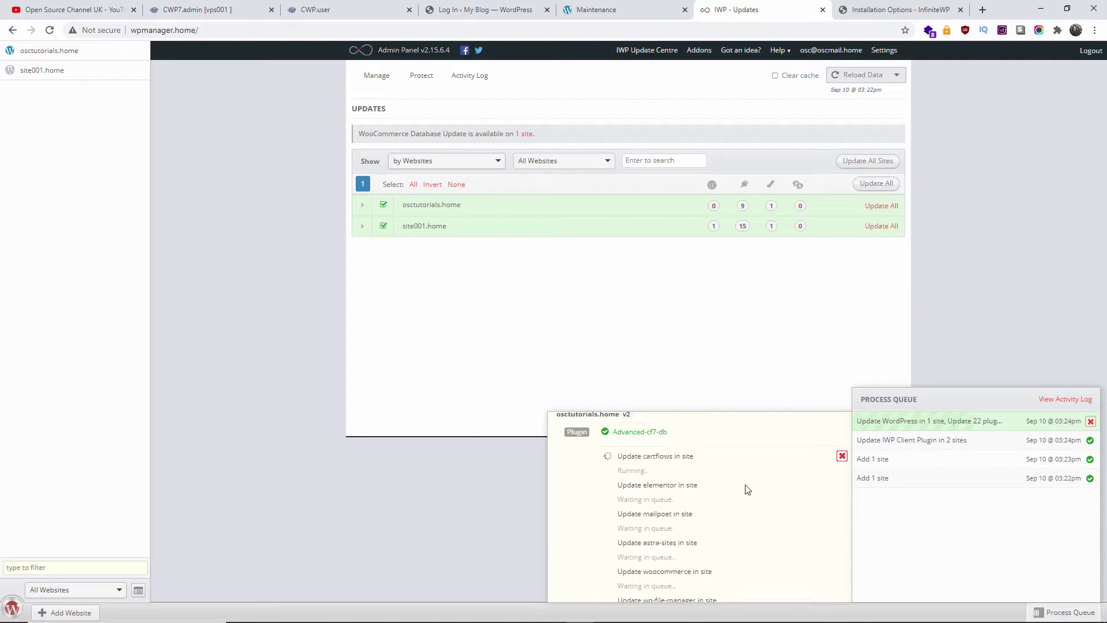
scroll(709, 467, "up", 10)
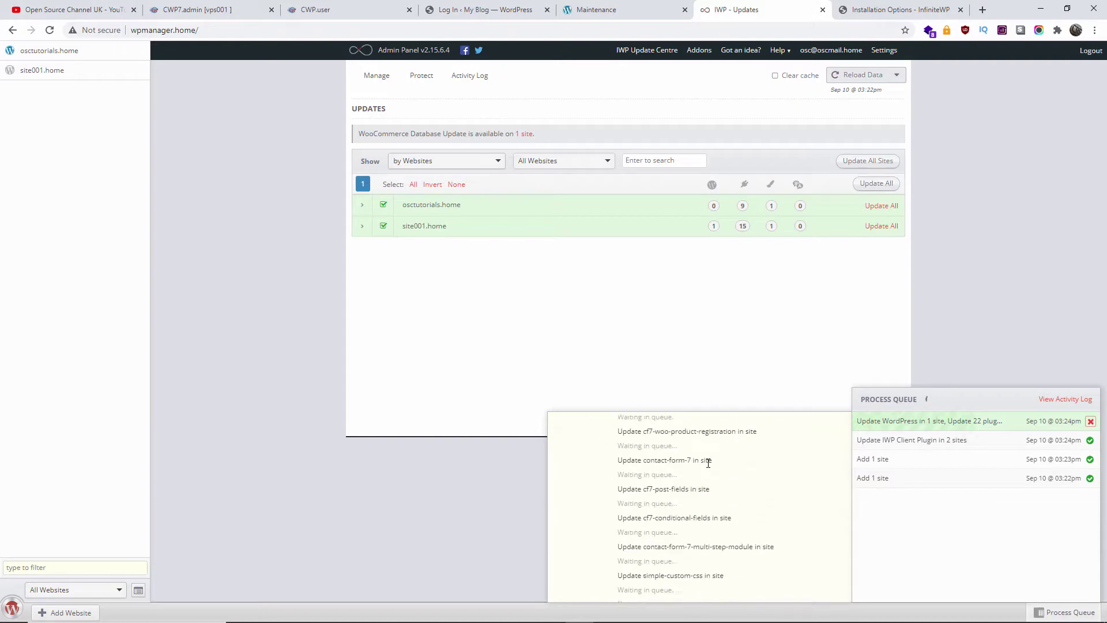
Check the OSC Tutorials maintenance message and other tabs, then recheck the update results.
left_click(672, 10)
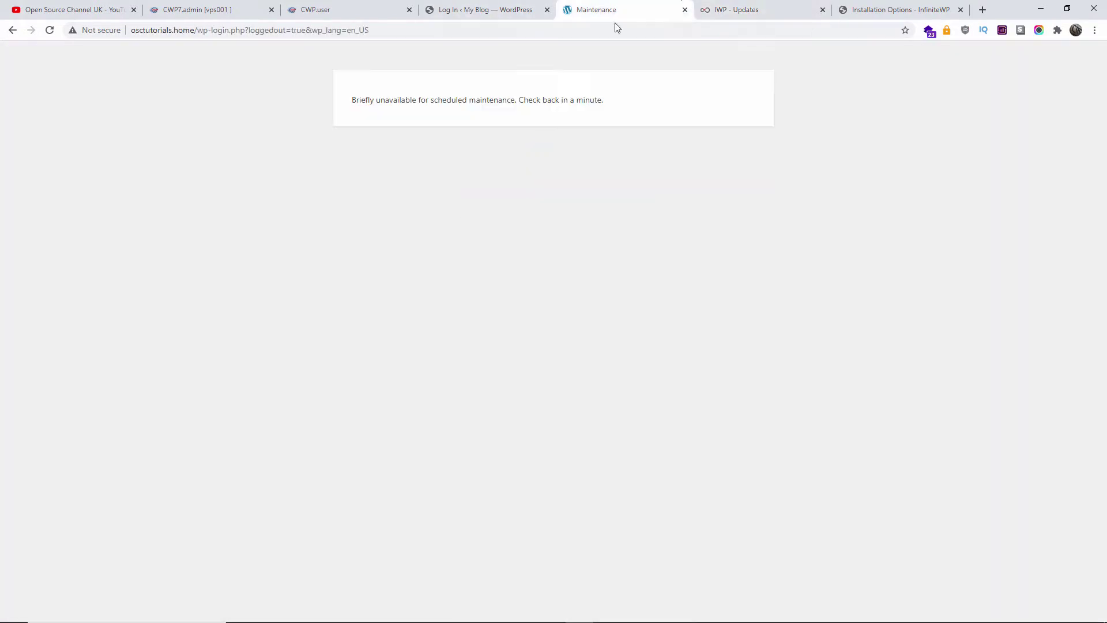
left_click_drag(468, 100, 653, 104)
left_click(652, 103)
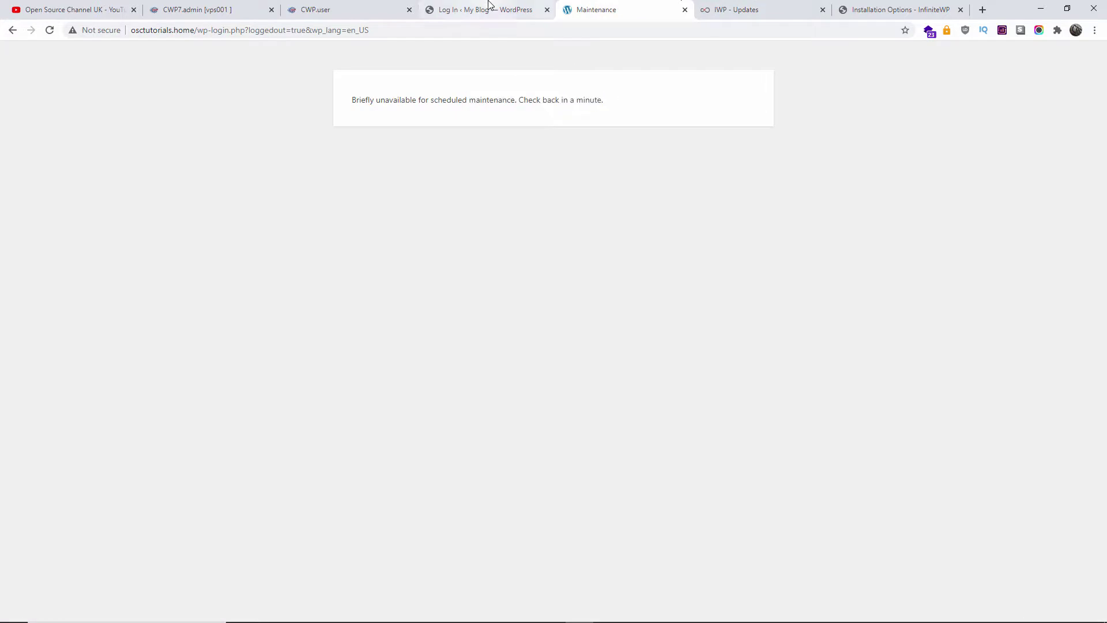
left_click(479, 9)
left_click(341, 10)
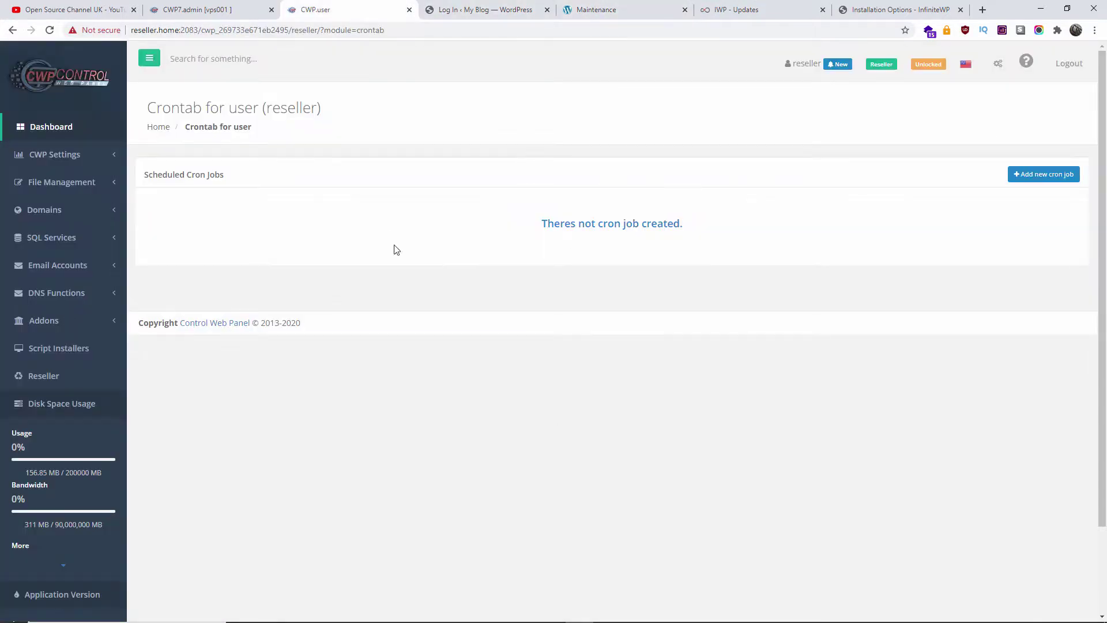
left_click(735, 10)
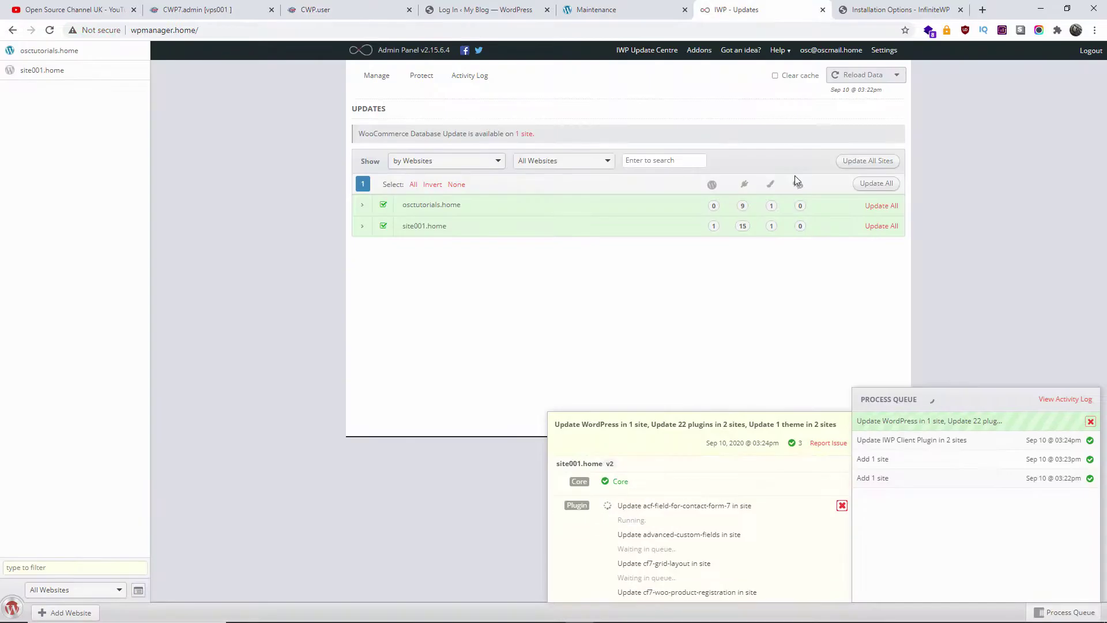
scroll(815, 483, "down", 2)
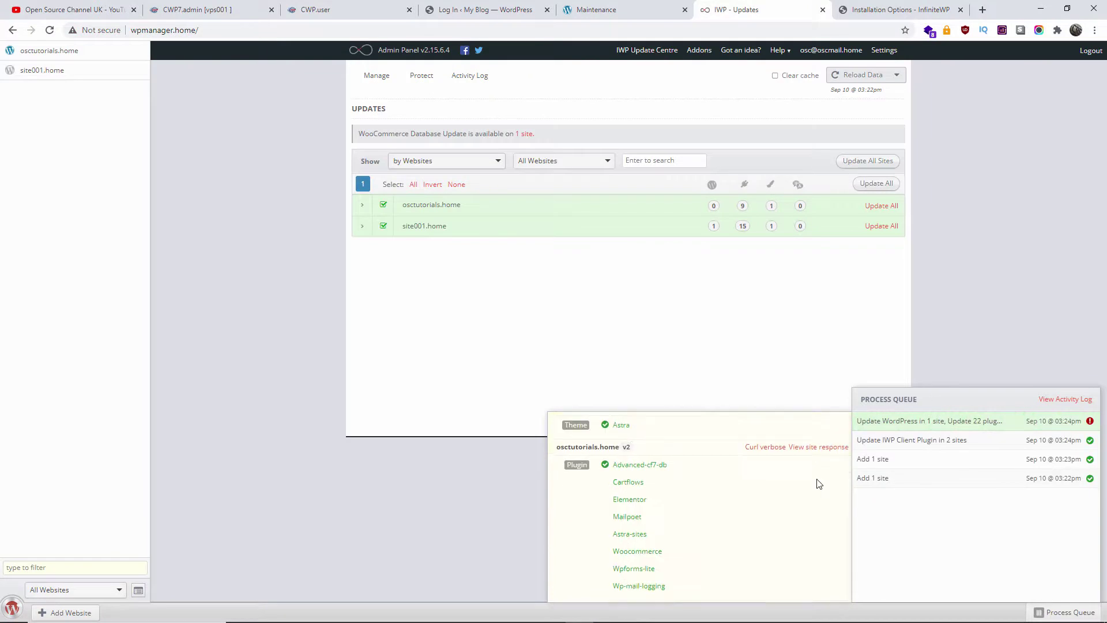
left_click(614, 11)
Reload the OSC Tutorials page and enter the admin username and password.
left_click(387, 24)
key("Return")
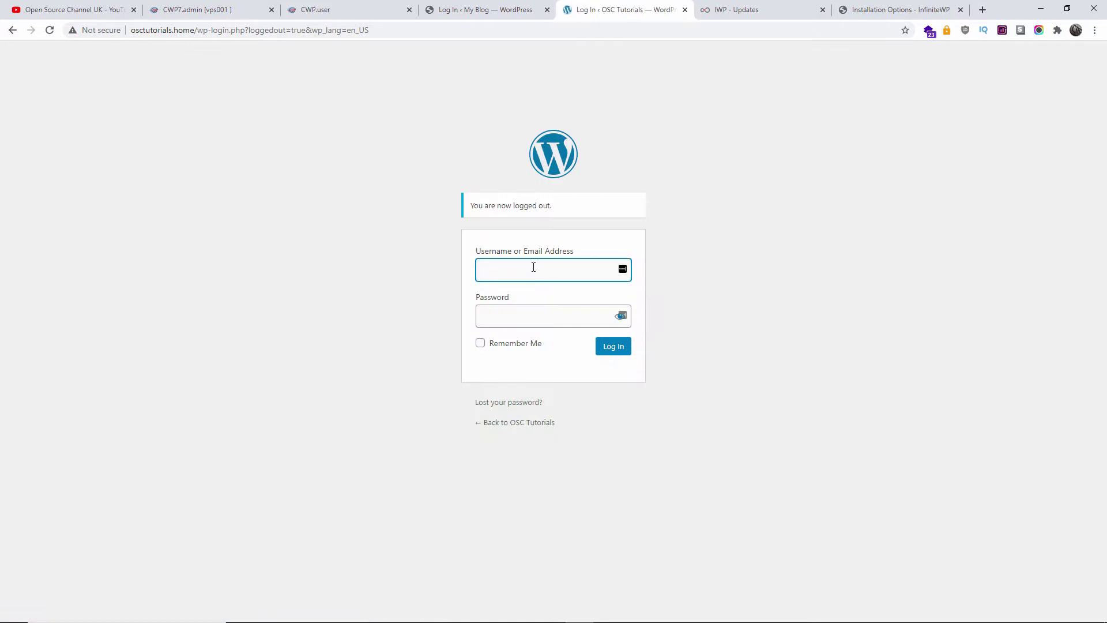
type("admin")
key("Tab")
type("•••••")
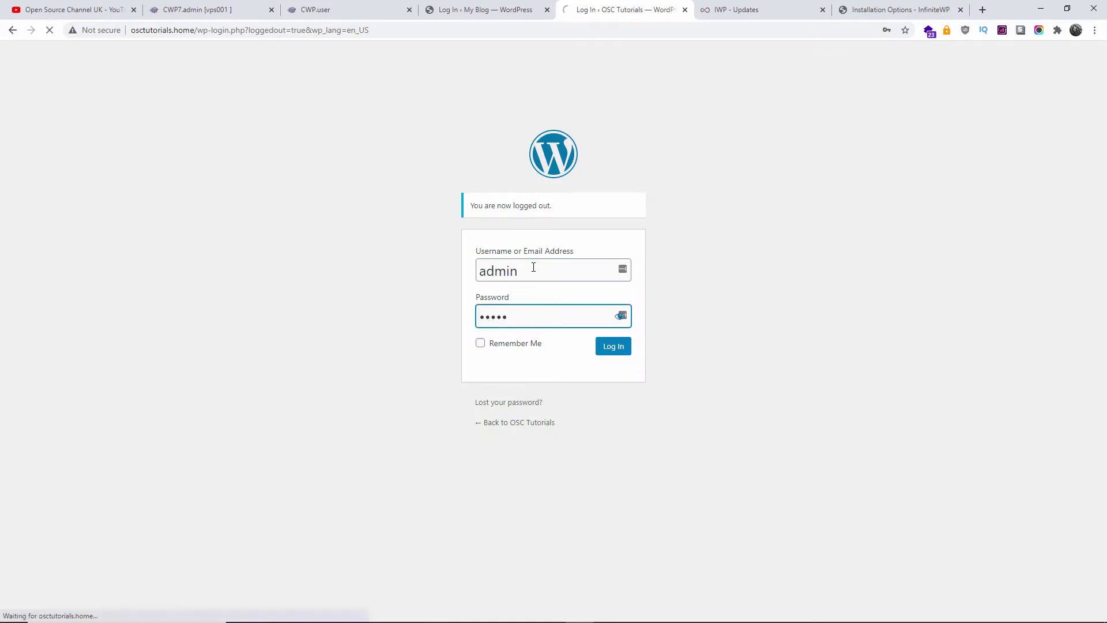
Sign in to the My Blog admin with the admin username and password.
key("ctrl+shift+Tab")
type("admin")
key("Tab")
type("•••••")
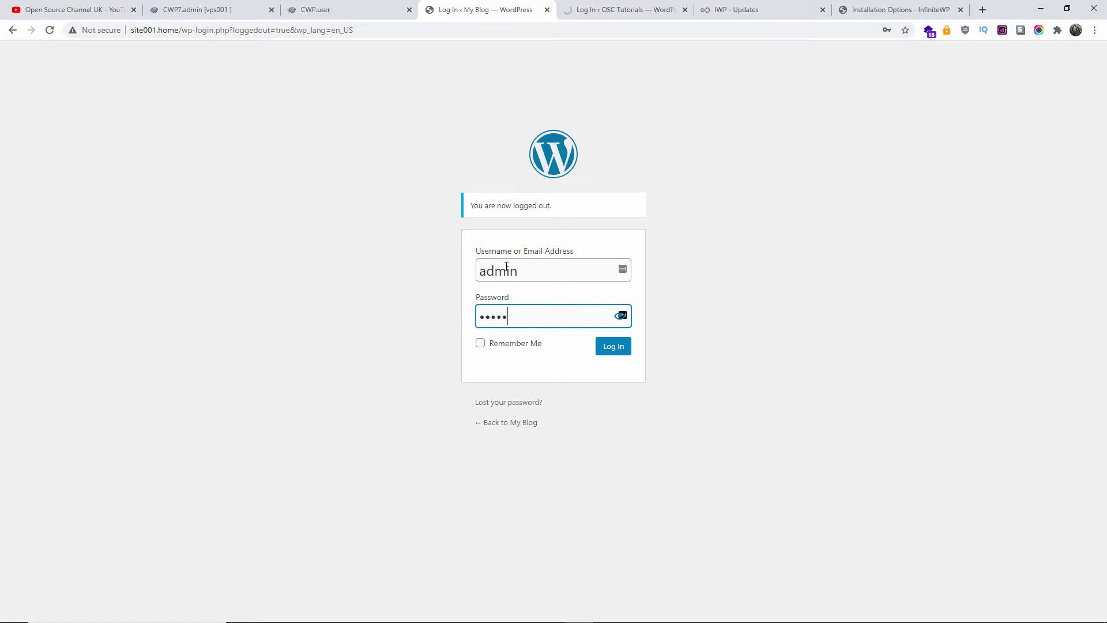
key("Return")
Dismiss the password popups on OSC Tutorials and open its Updates page.
left_click(600, 9)
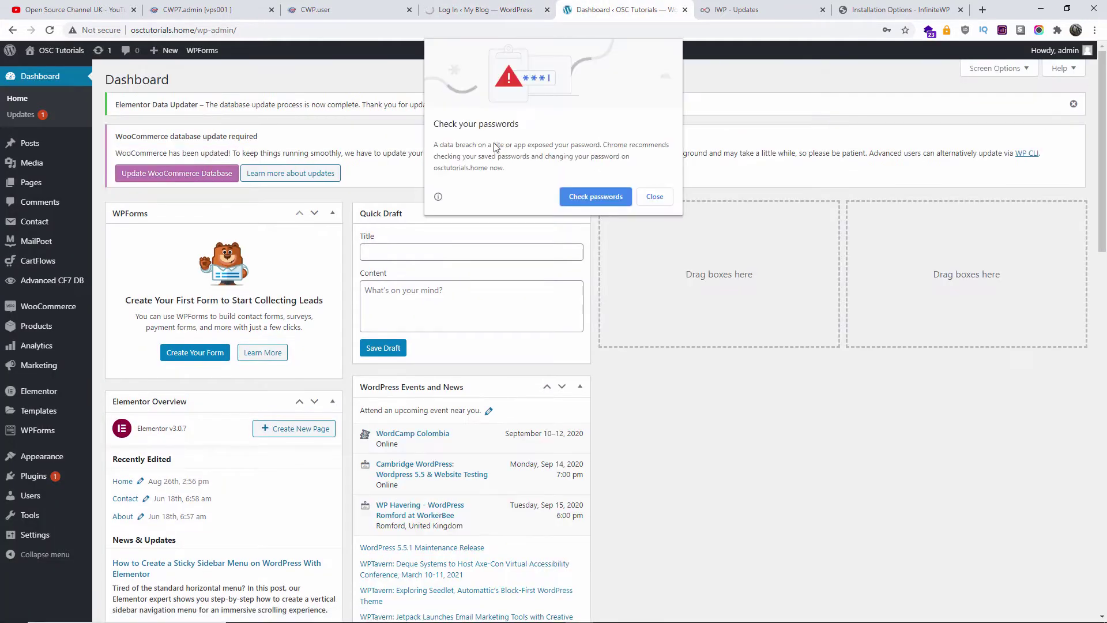
left_click(655, 198)
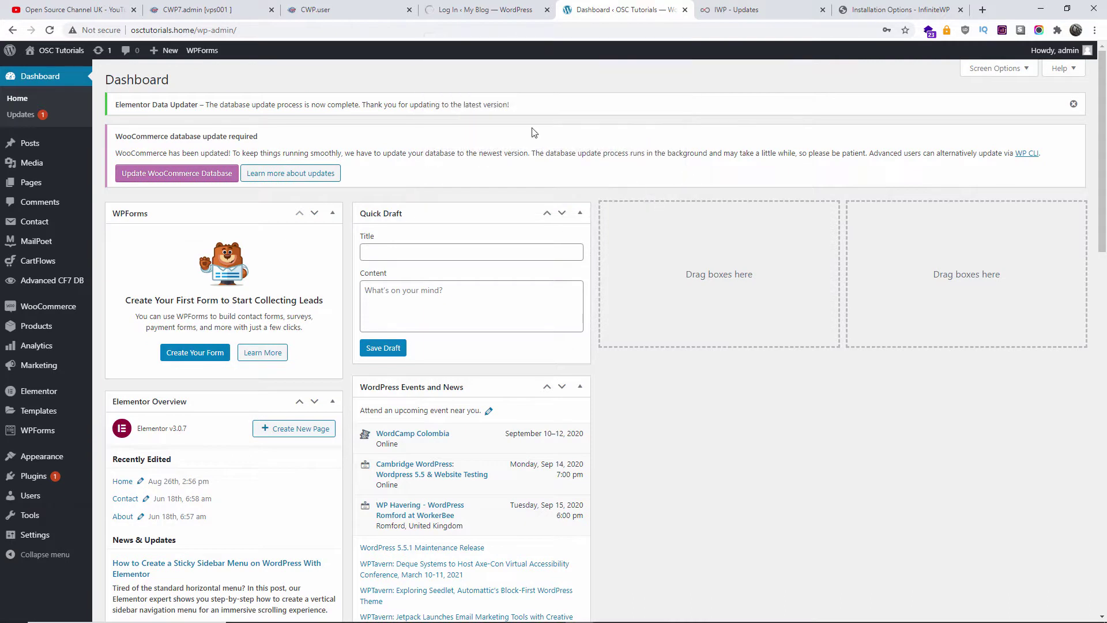
left_click(100, 53)
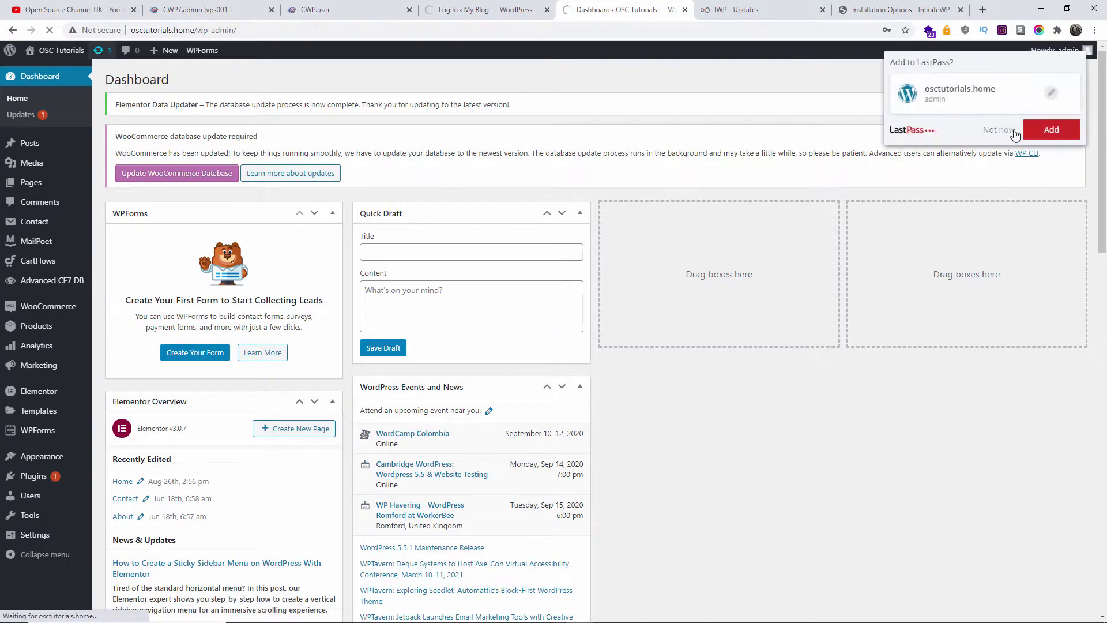
left_click(999, 130)
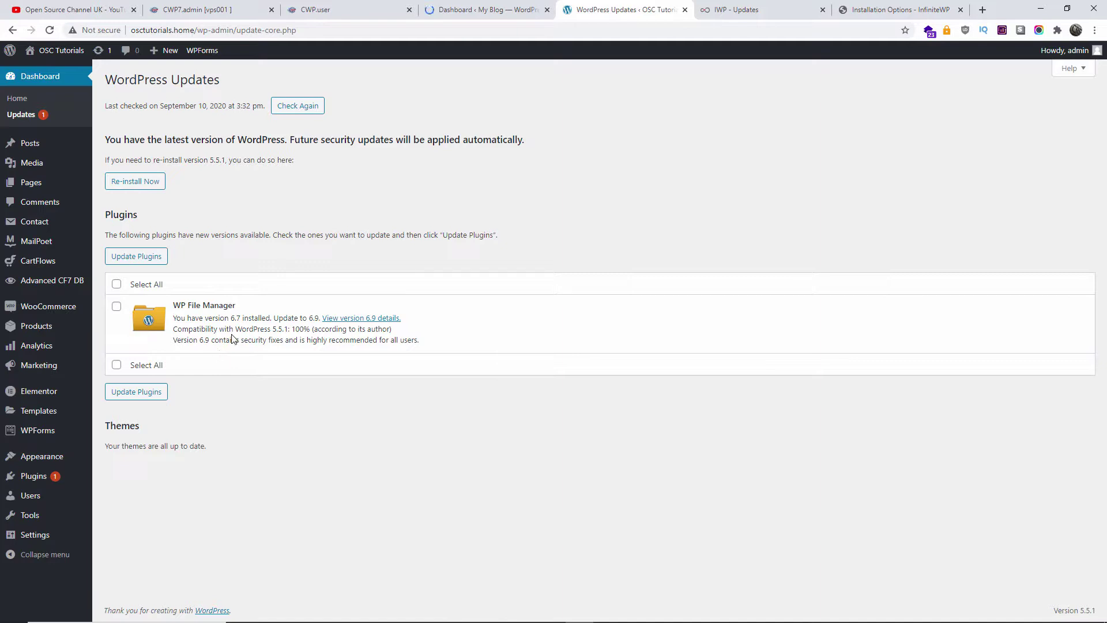
Select all listed plugins and run Update Plugins.
left_click_drag(221, 341, 416, 344)
left_click(487, 355)
left_click(116, 284)
left_click(136, 256)
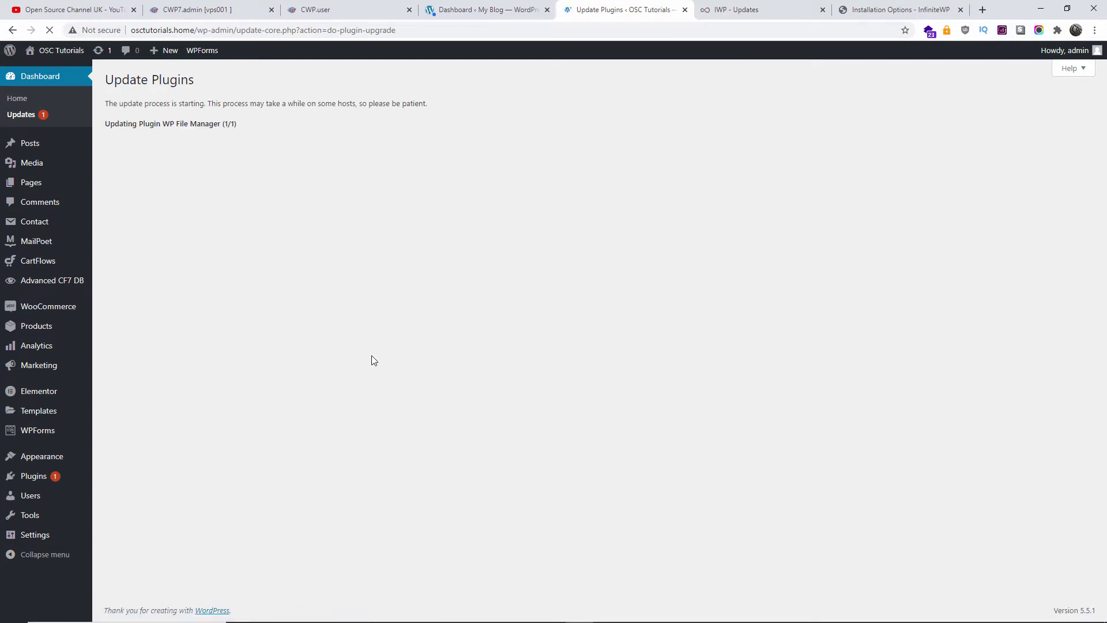
Note the 'Download failed. Not Found' error and return to the InfiniteWP panel.
left_click_drag(120, 169, 391, 175)
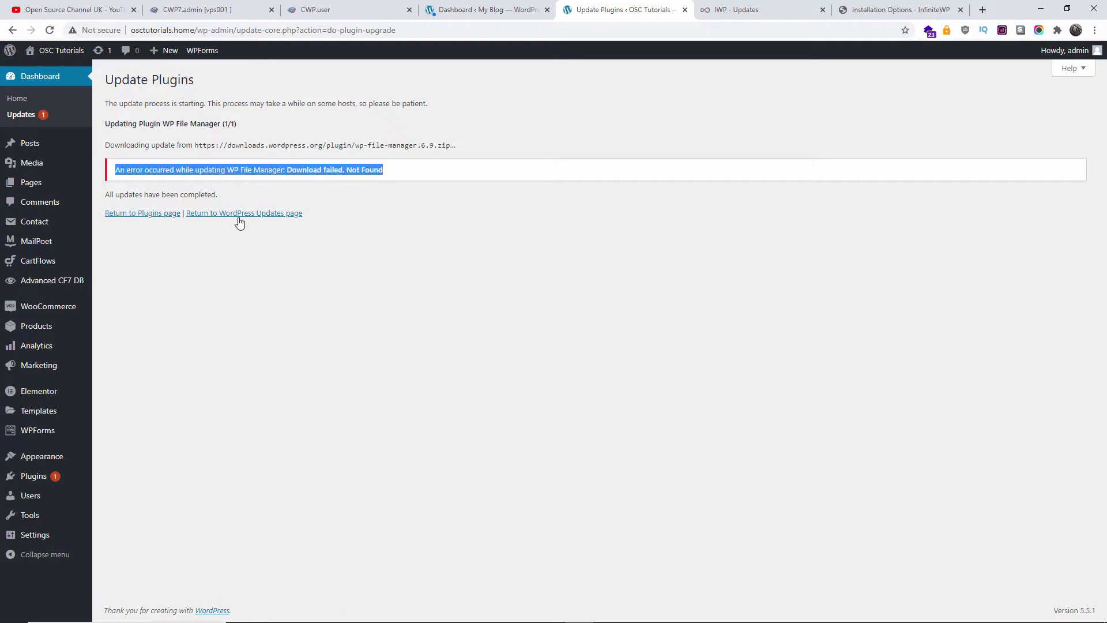
left_click(228, 266)
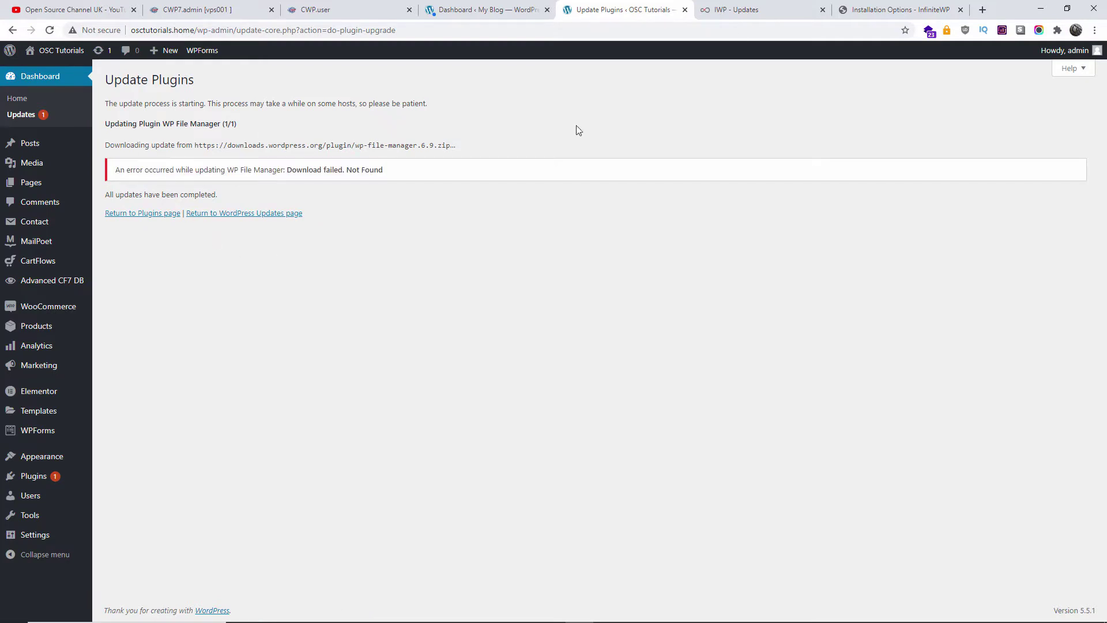
left_click(753, 11)
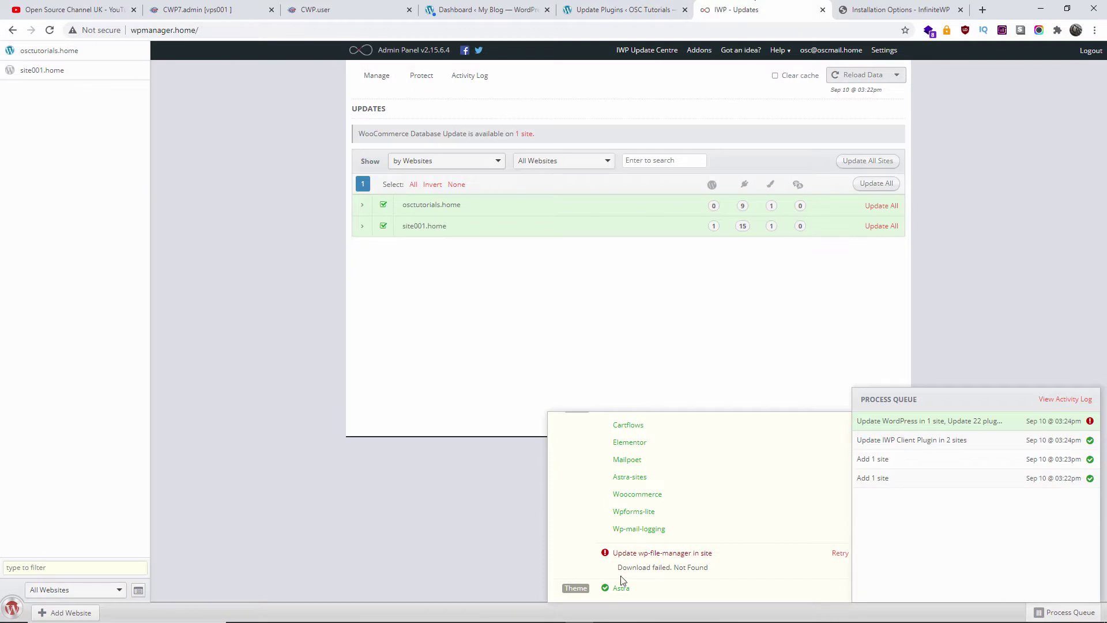
Close the process queue and start a new backup for osctutorials.home.
left_click_drag(617, 568, 726, 571)
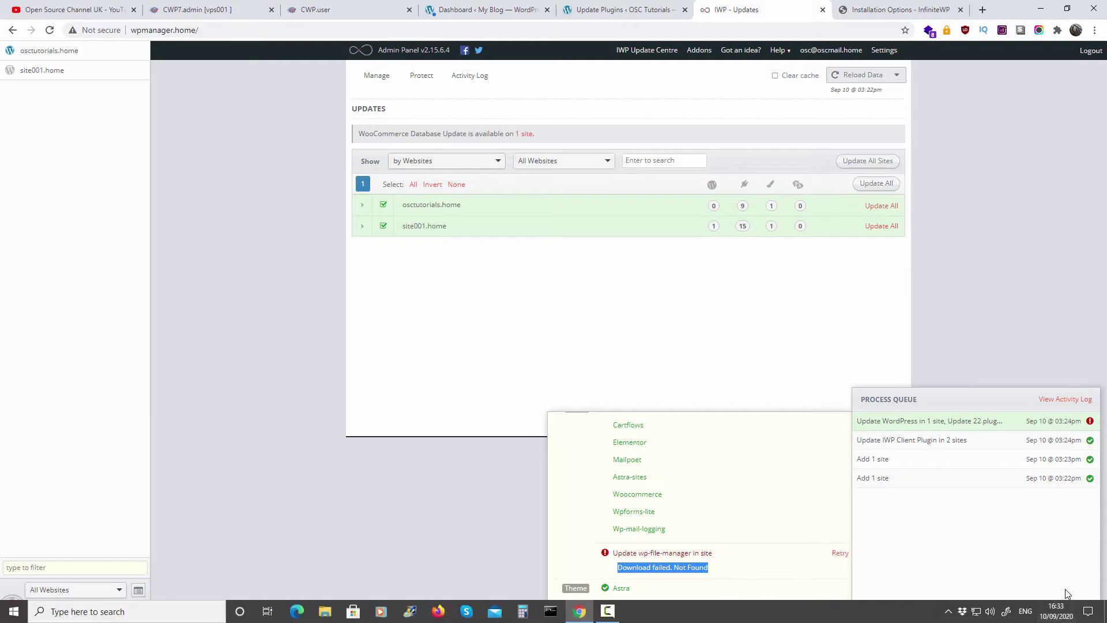
left_click(1066, 612)
mouse_move(44, 51)
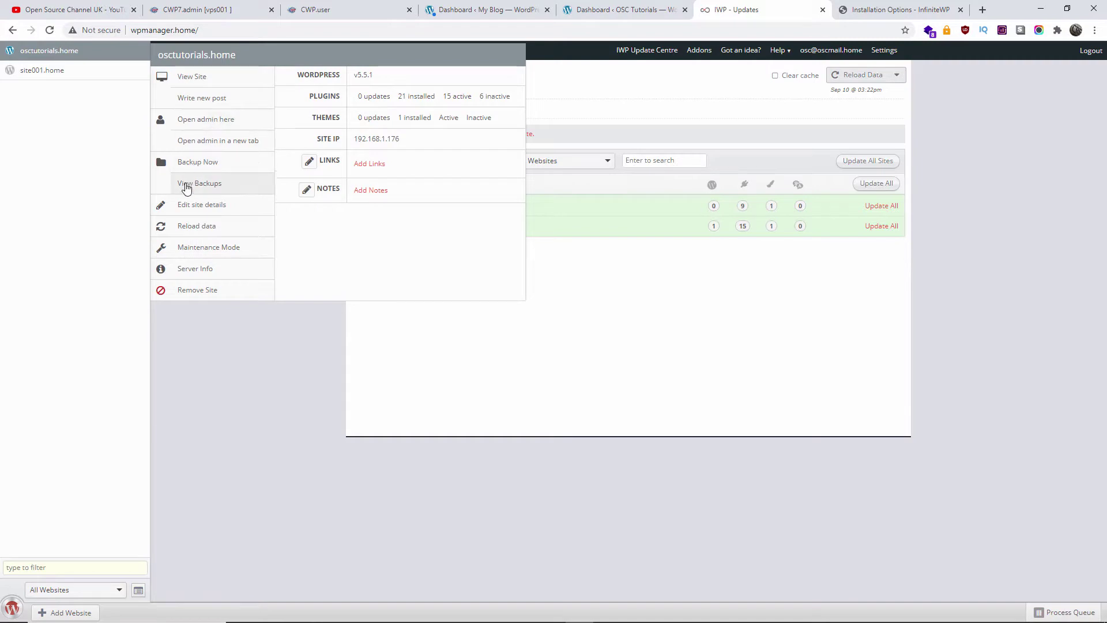
left_click(194, 167)
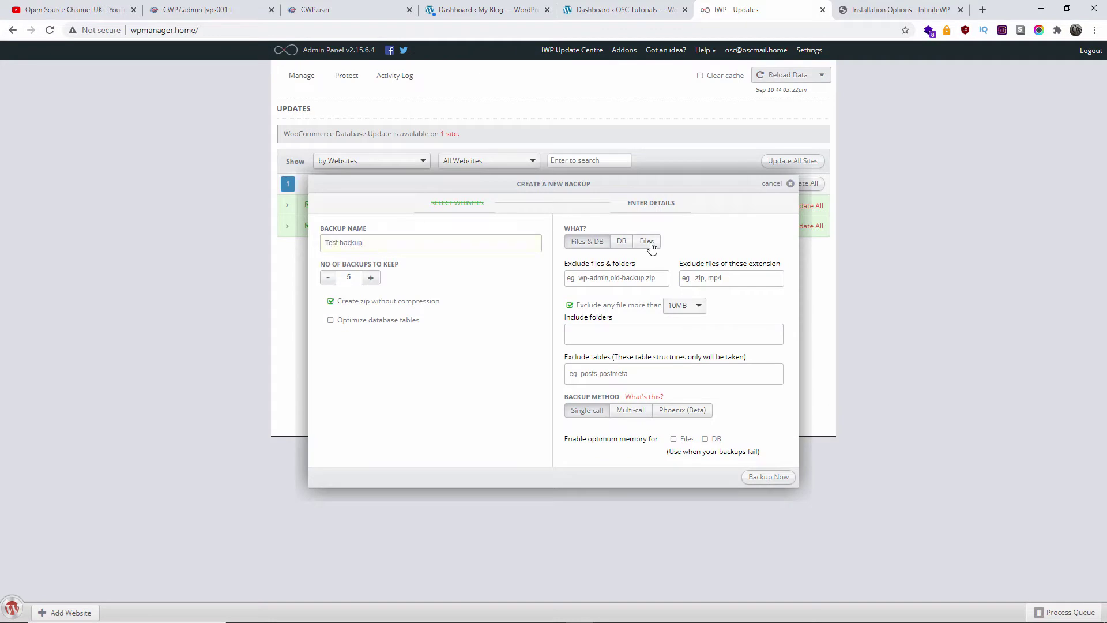
Run 'Test backup' as Files & DB with the 10MB limit and Single-call method.
left_click(623, 250)
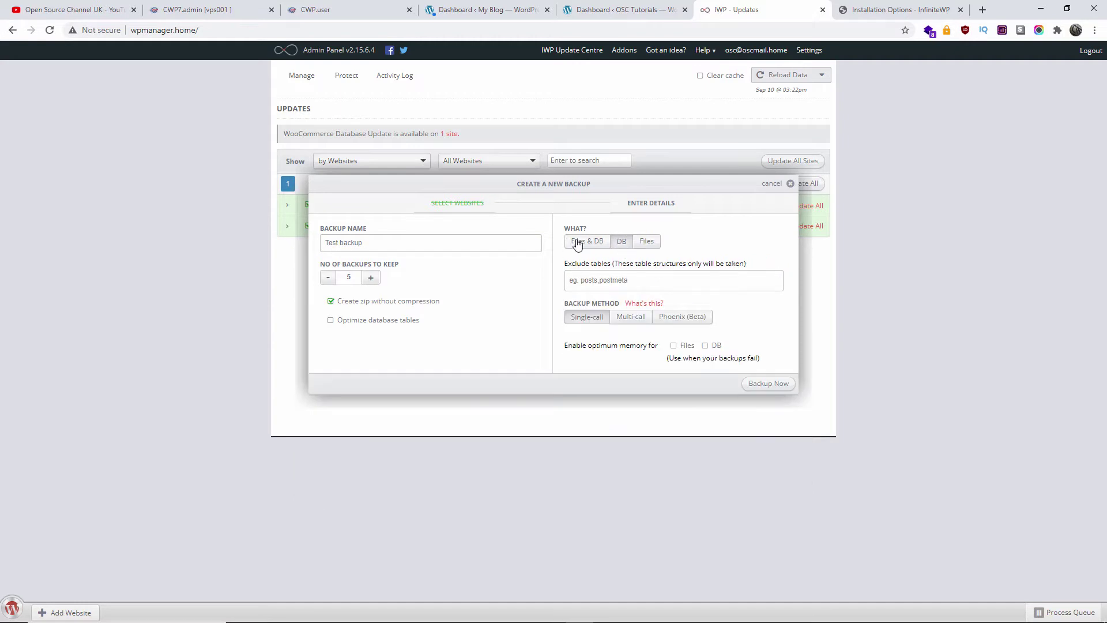
left_click(577, 245)
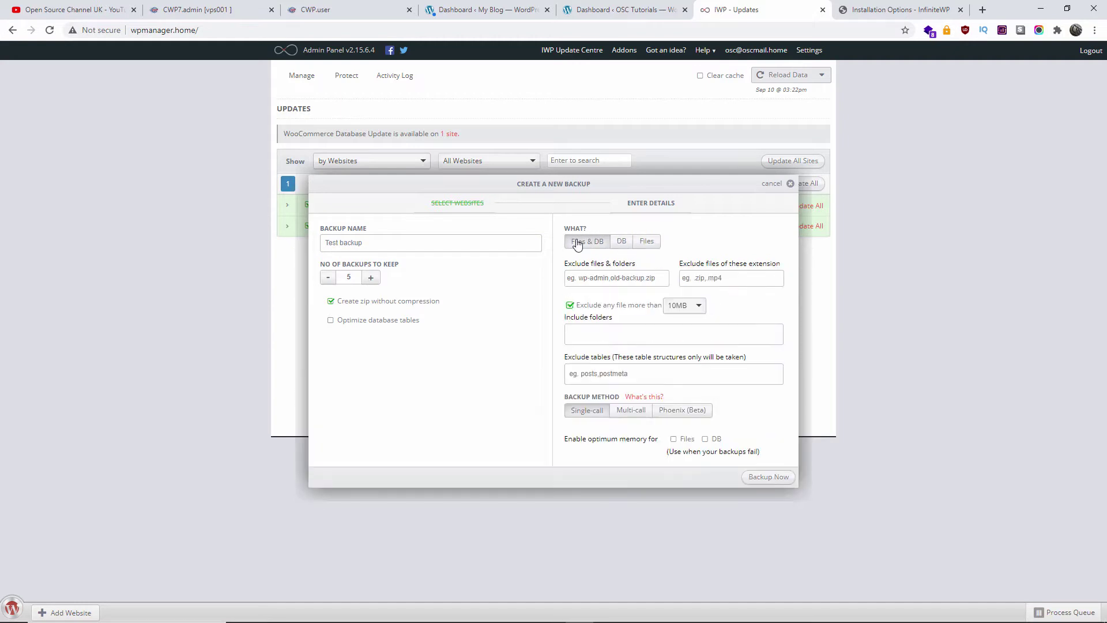
left_click(670, 311)
left_click(677, 315)
left_click(628, 410)
left_click(667, 413)
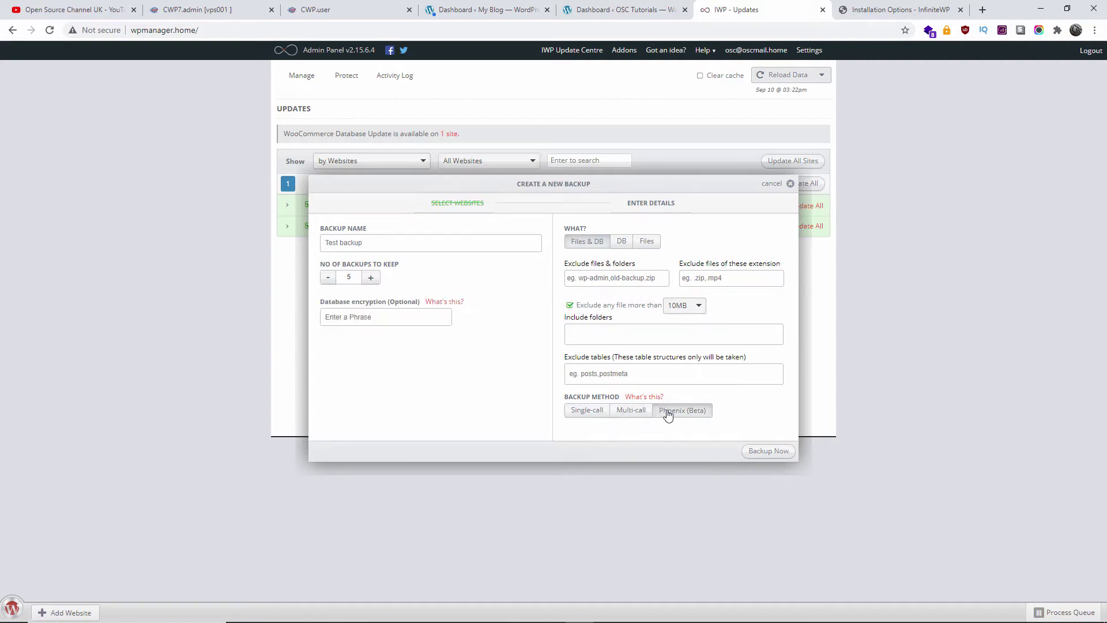
left_click(588, 416)
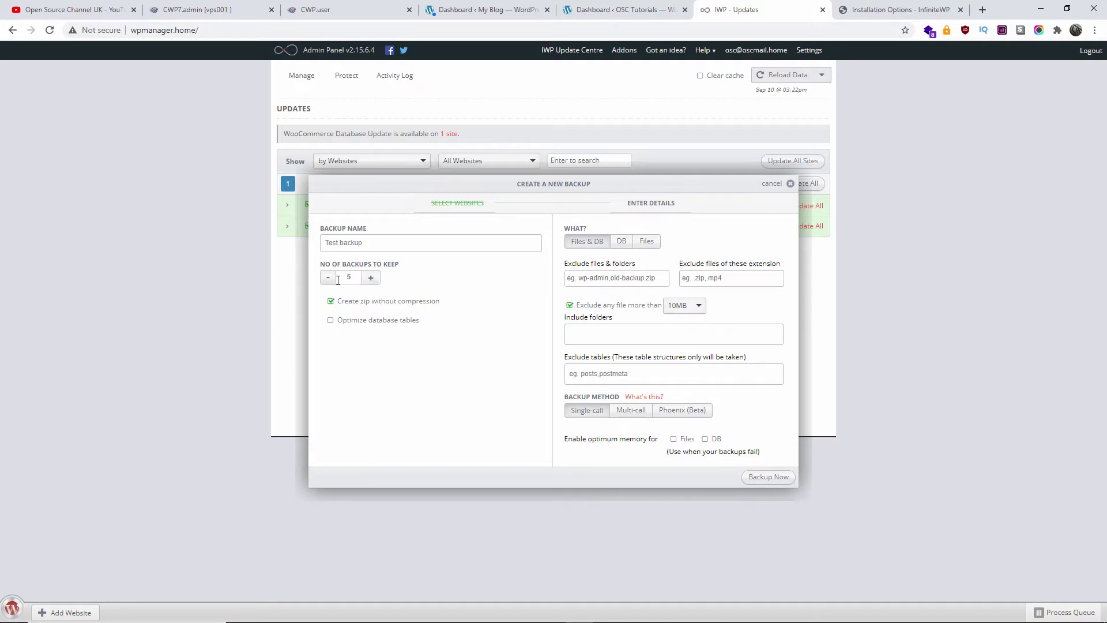
left_click(756, 478)
left_click(905, 425)
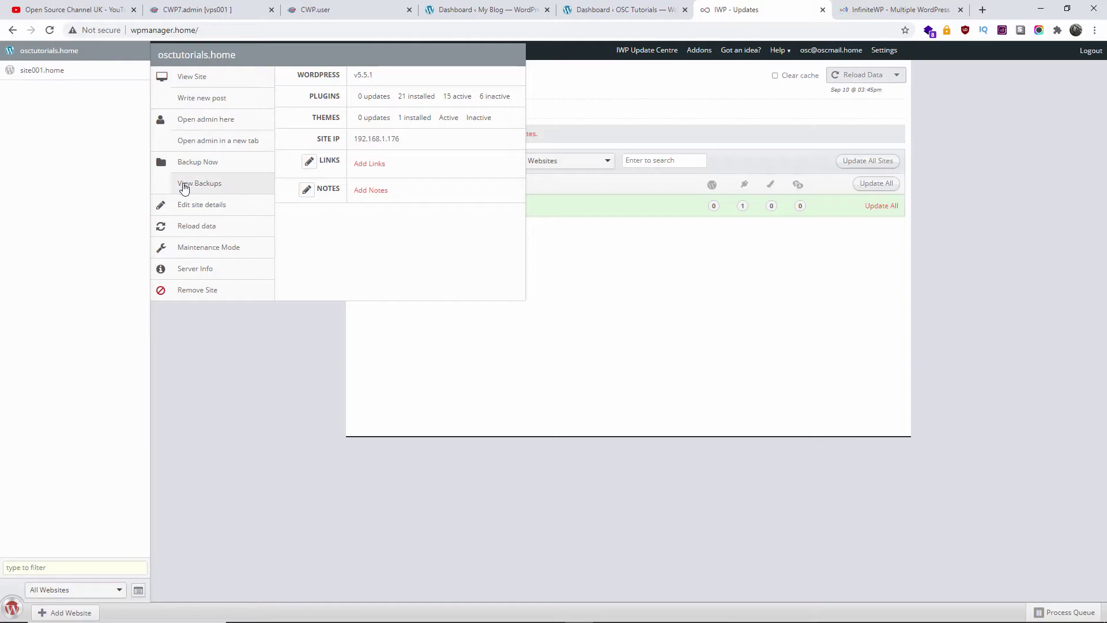
View osctutorials.home's backups and download the 138.56 MB Test backup archive.
left_click(181, 182)
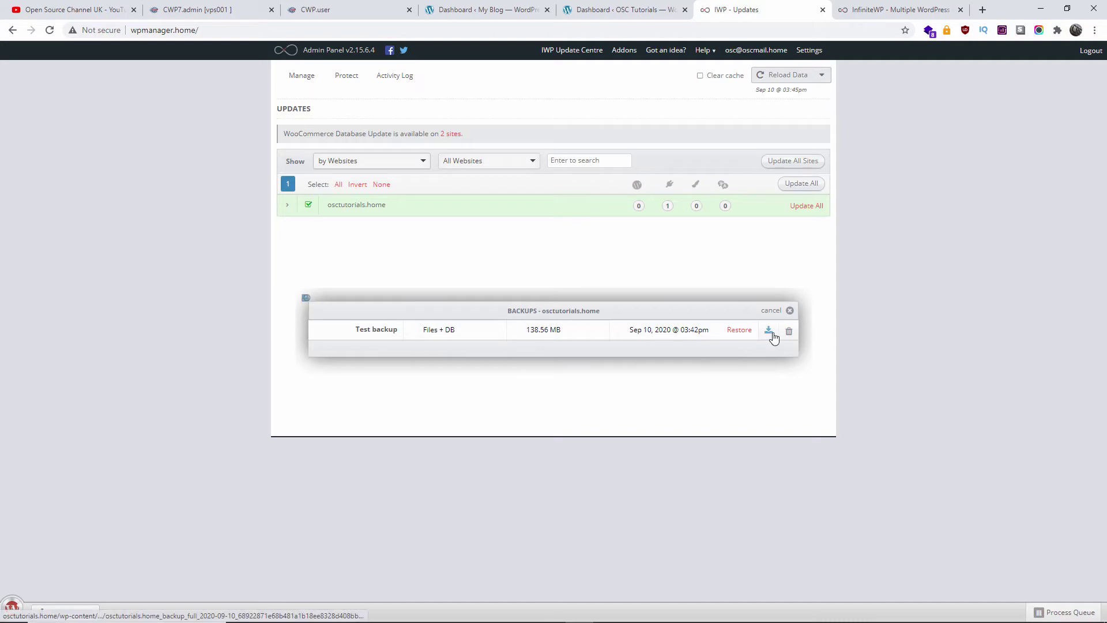
left_click(769, 331)
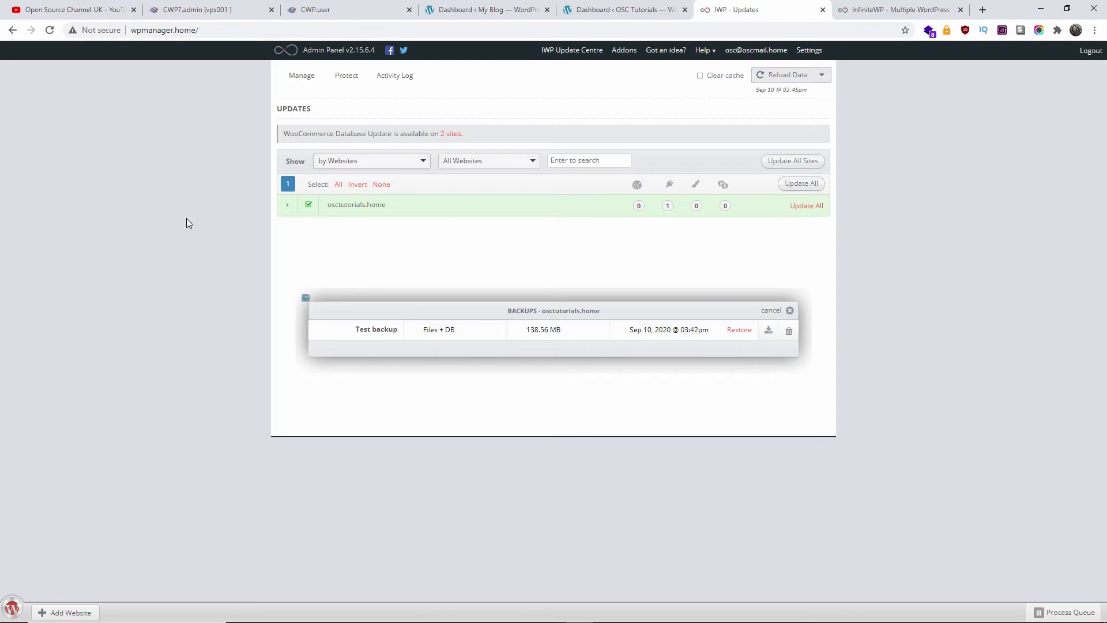
mouse_move(64, 51)
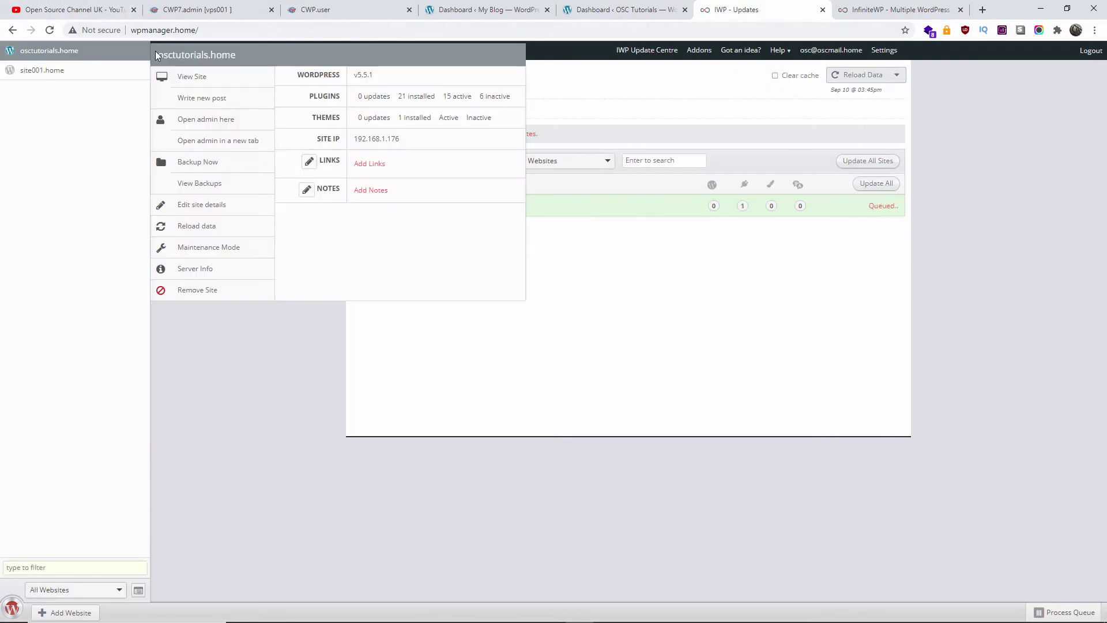
left_click(199, 207)
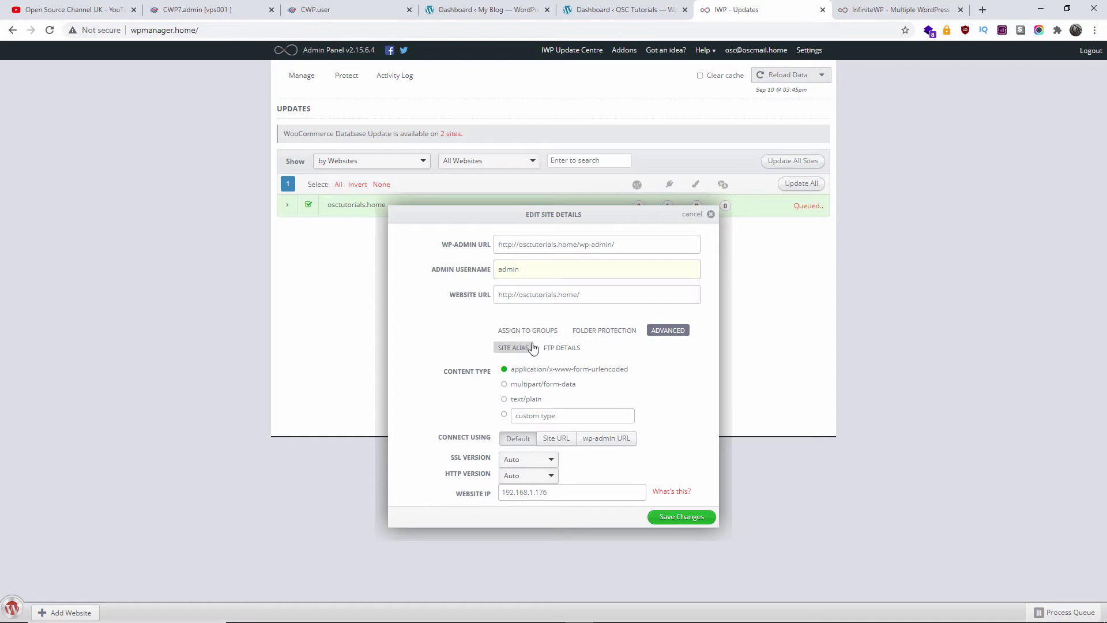
left_click(710, 214)
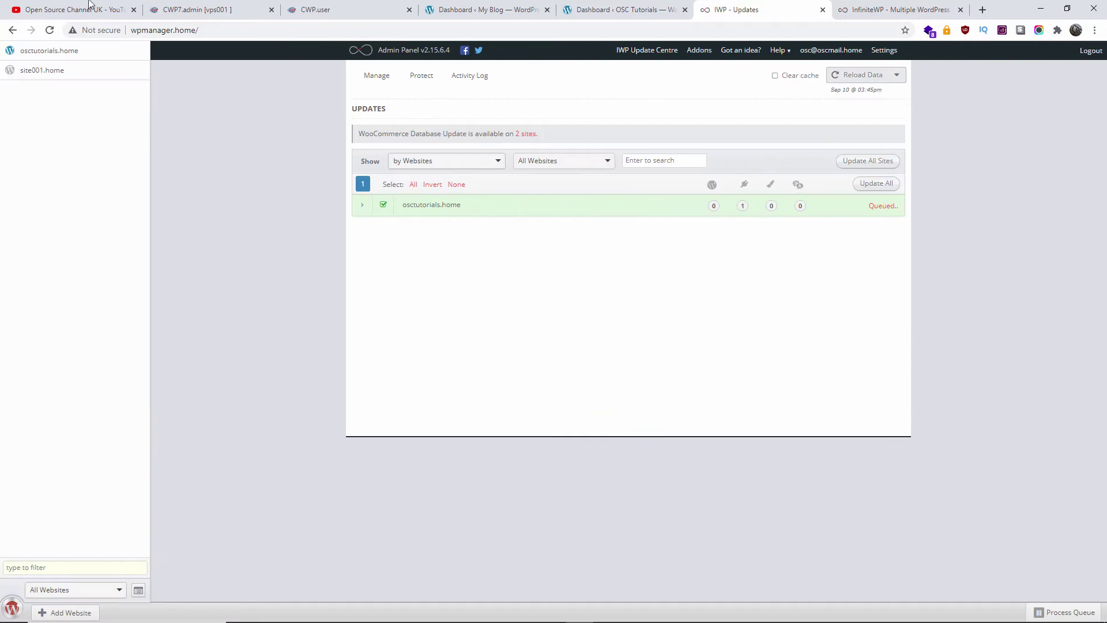
mouse_move(44, 52)
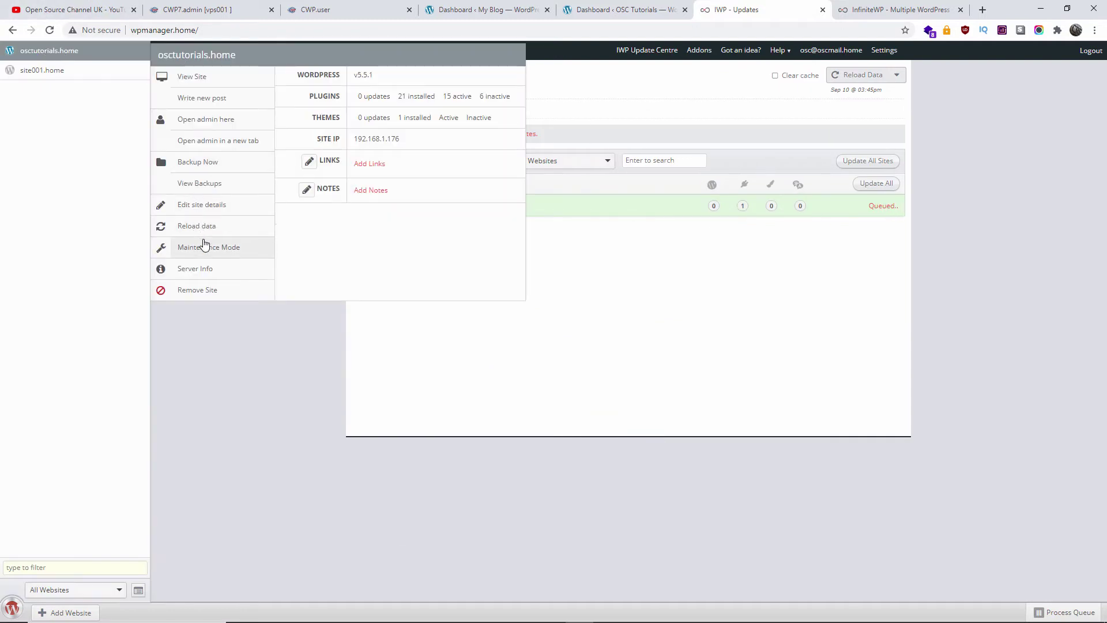
left_click(208, 269)
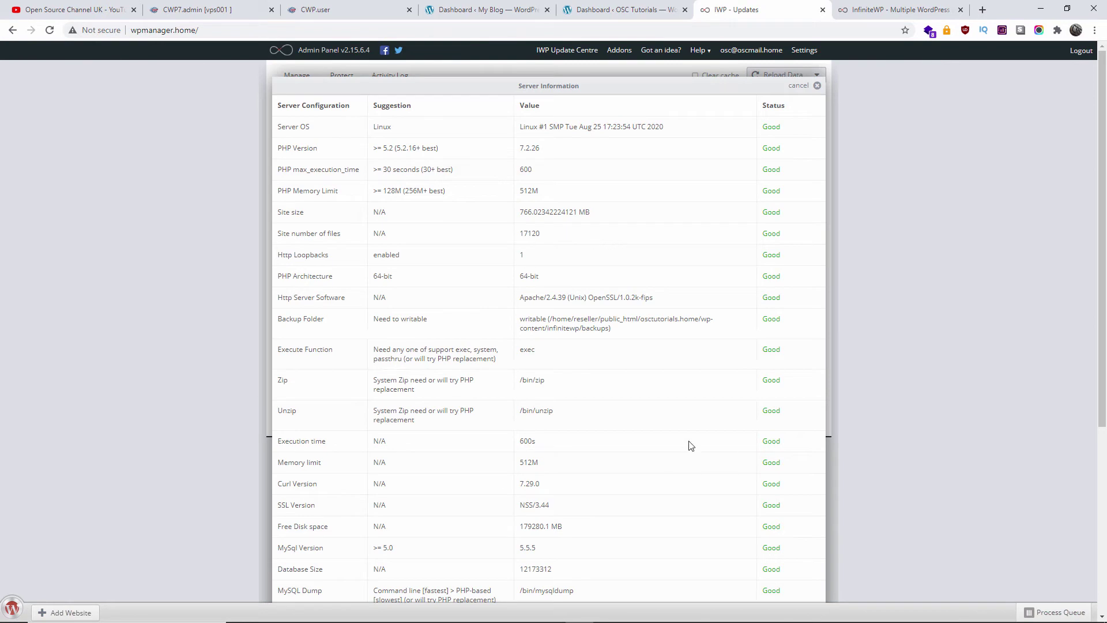
scroll(691, 445, "down", 5)
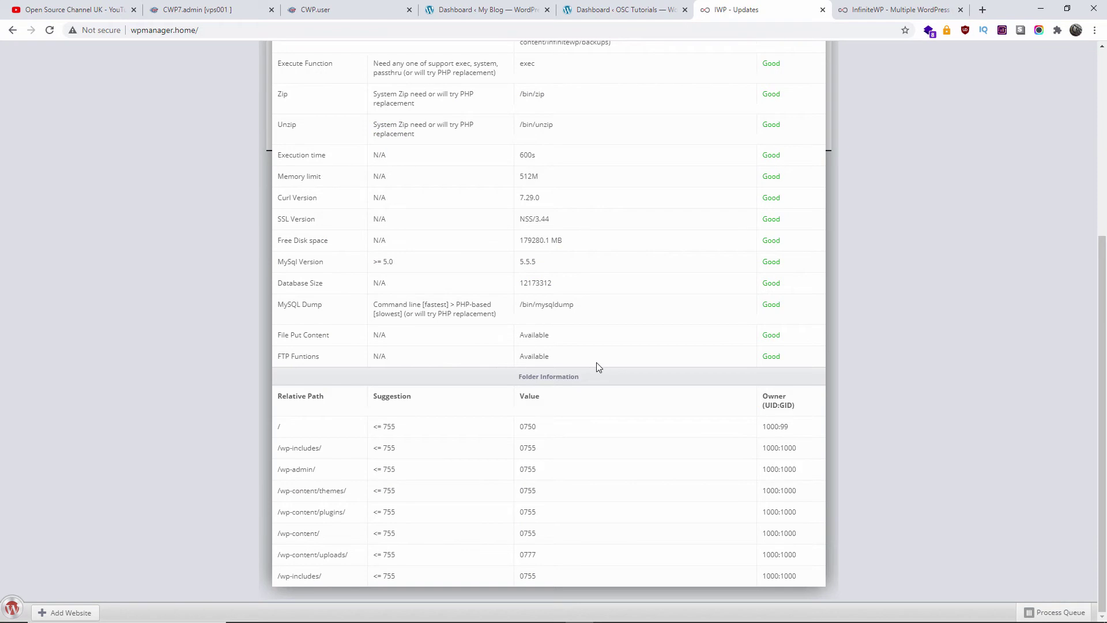
scroll(598, 368, "up", 5)
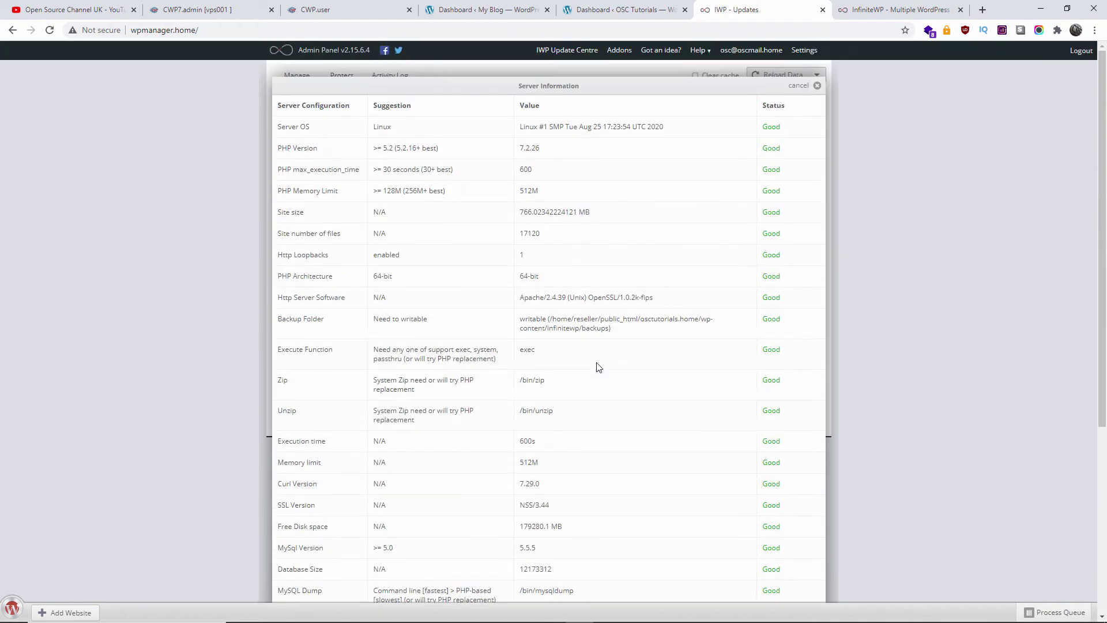
left_click(806, 86)
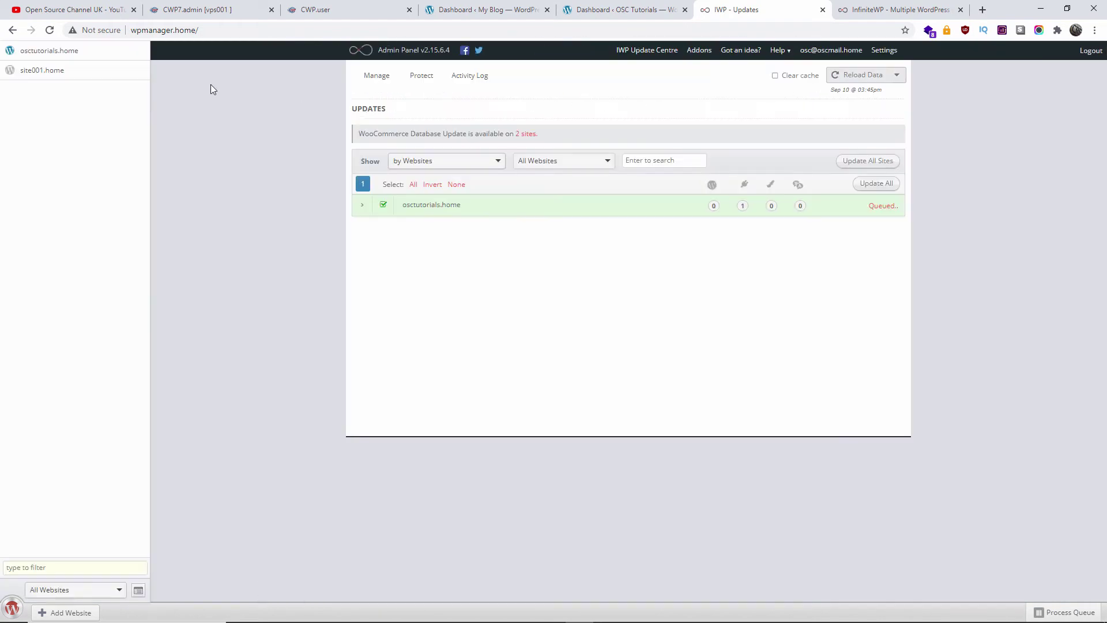
mouse_move(109, 60)
mouse_move(141, 56)
mouse_move(416, 97)
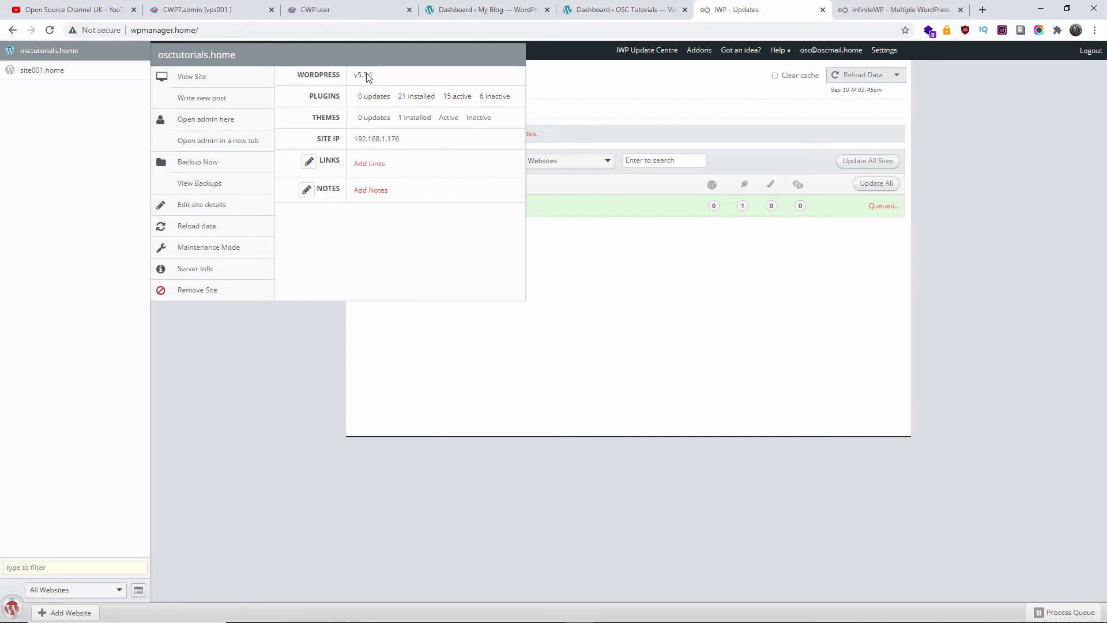